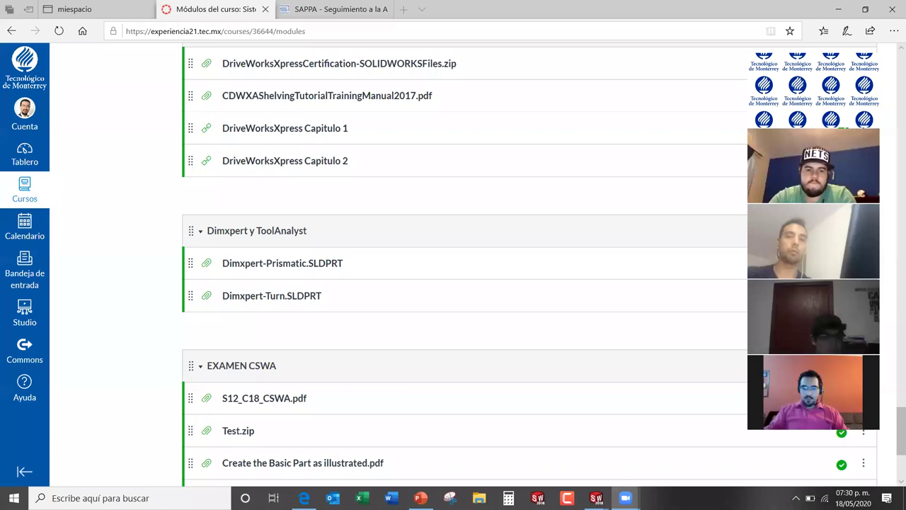
Step: Switch from the Canvas modules page to the DIMXPERT.pptx presentation in PowerPoint
{"action": "left_click", "coordinate": [420, 498]}
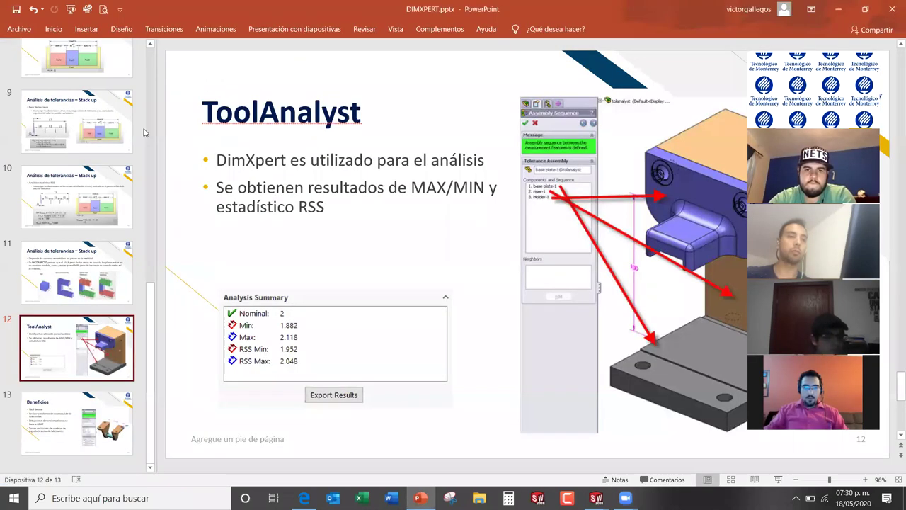
Step: Go from slide 12 back to slide 2, the 'Dimxpert y Toolanalyst' title slide
{"action": "left_click_drag", "start_coordinate": [151, 285], "coordinate": [151, 50]}
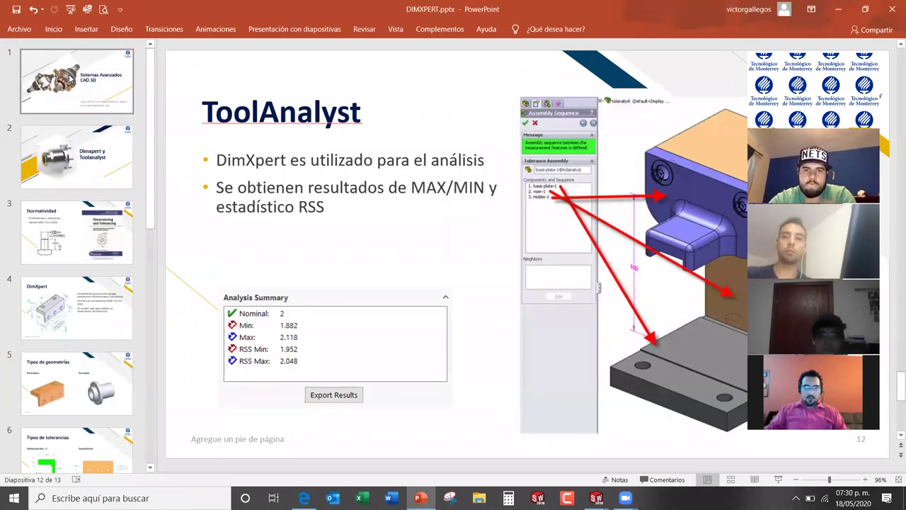
{"action": "left_click", "coordinate": [77, 81]}
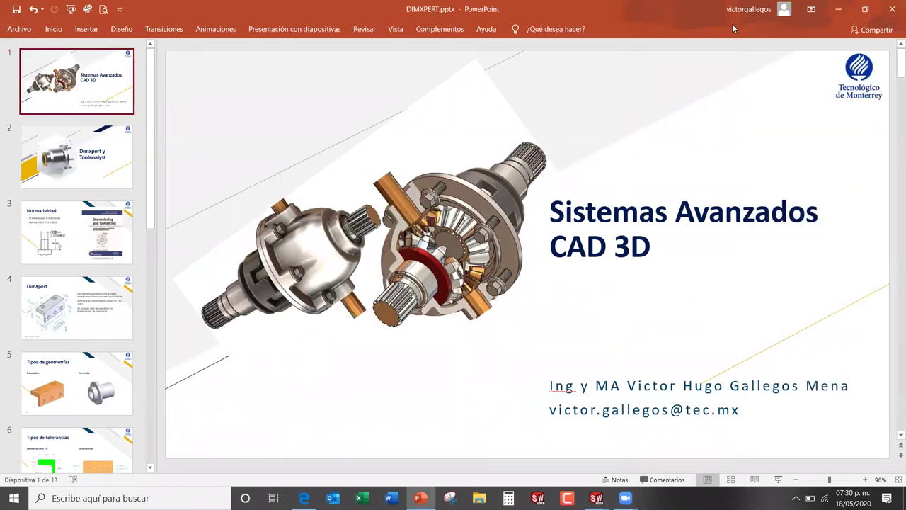
{"action": "left_click", "coordinate": [108, 145]}
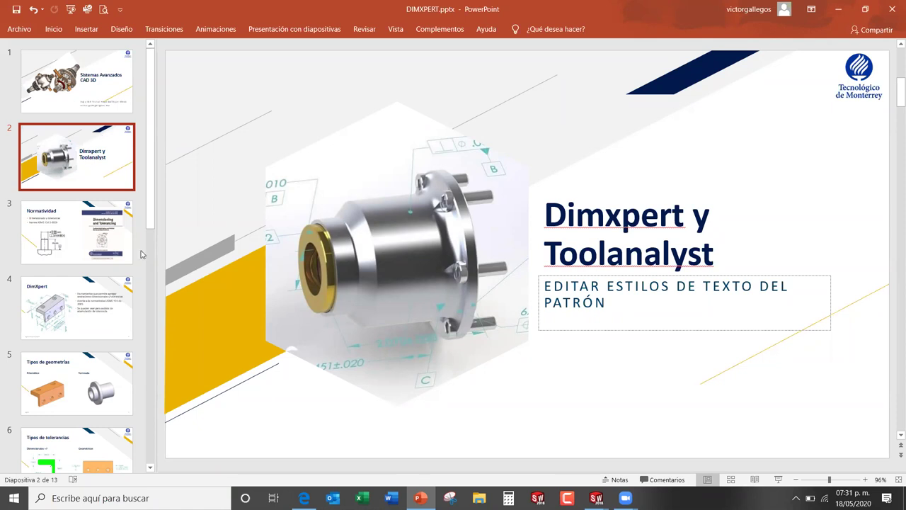
Step: Narrow the thumbnail pane to slide numbers and move to slide 3, 'Normatividad'
{"action": "left_click_drag", "start_coordinate": [155, 239], "coordinate": [43, 228]}
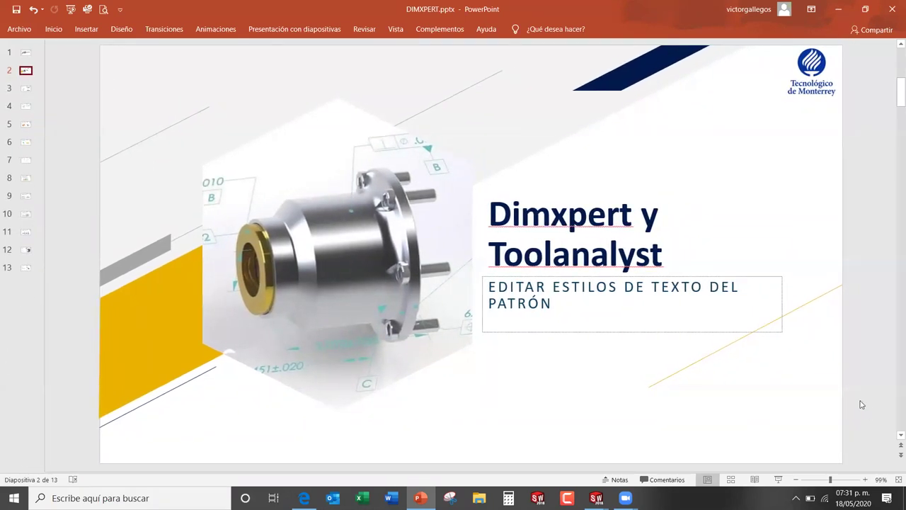
{"action": "scroll", "coordinate": [861, 404], "scroll_direction": "down", "scroll_amount": 1}
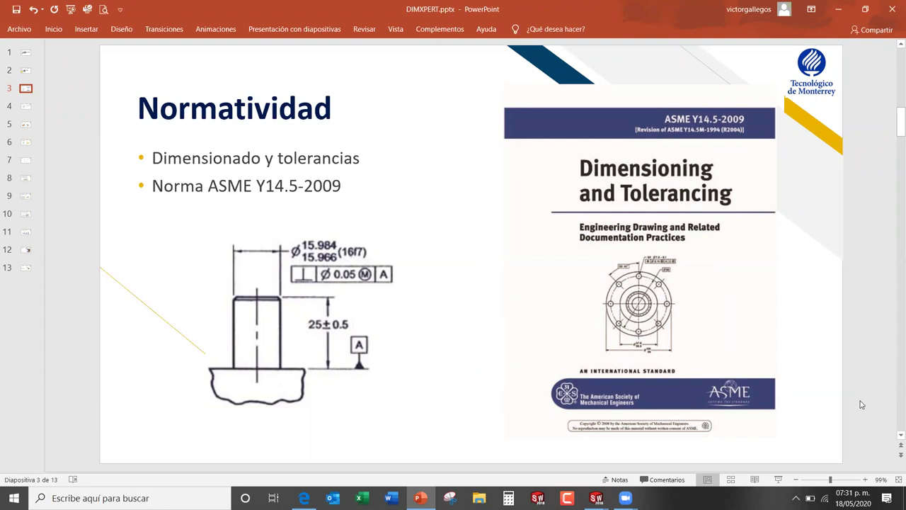
Step: Move to slide 4, 'DimXpert', on ASME Y14.41-2003 annotation tools
{"action": "scroll", "coordinate": [862, 404], "scroll_direction": "down", "scroll_amount": 1}
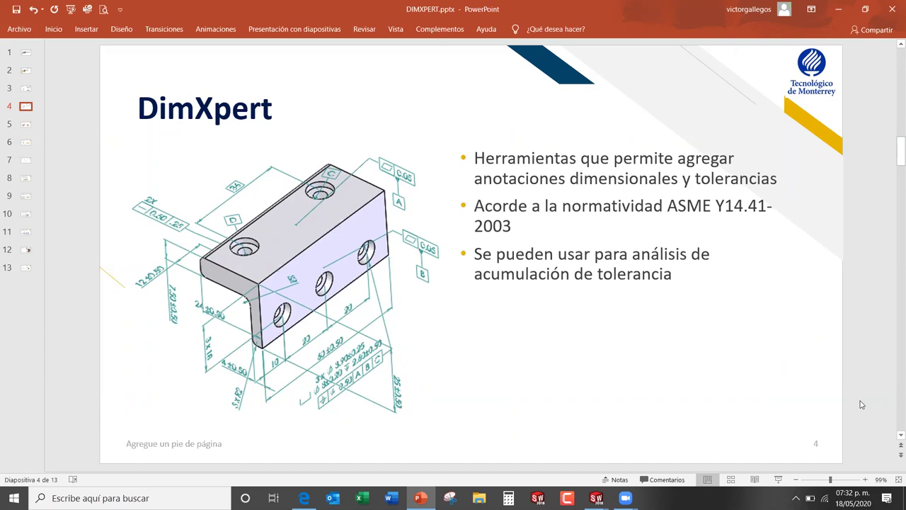
Step: Move to slide 5, 'Tipos de geometrías', contrasting prismatic and turned parts
{"action": "scroll", "coordinate": [862, 405], "scroll_direction": "down", "scroll_amount": 1}
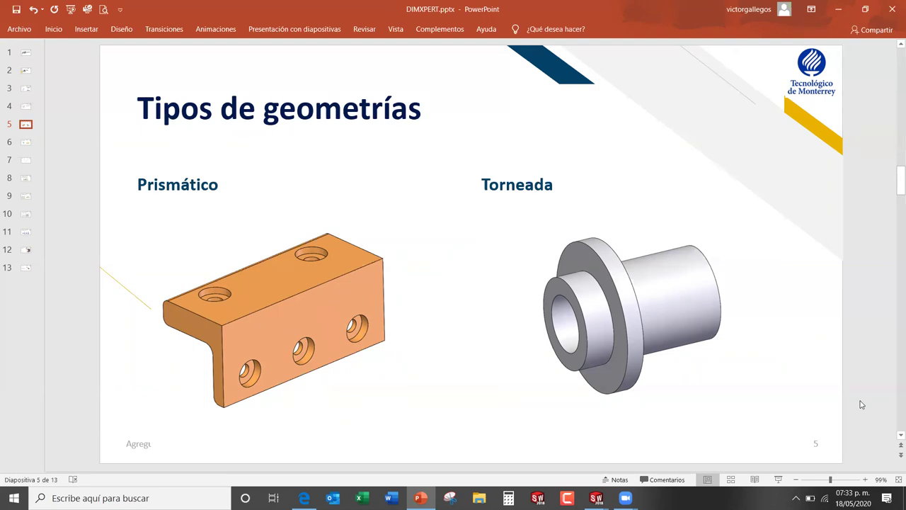
Step: Move to slide 6, 'Tipos de tolerancias', on dimensional versus geometric tolerances
{"action": "scroll", "coordinate": [861, 404], "scroll_direction": "down", "scroll_amount": 1}
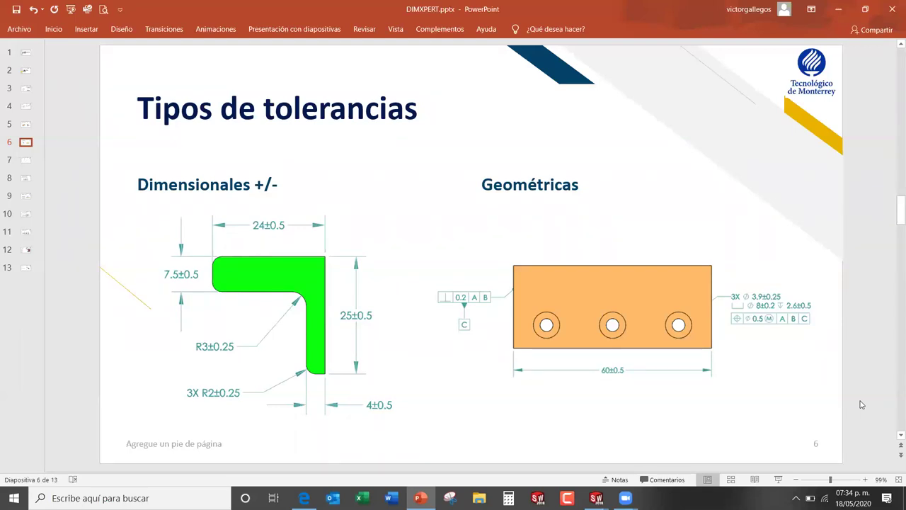
Step: Move to slide 7, 'Dibujos con anotaciones', with the annotated Dimxpert-Prismatic drawing
{"action": "scroll", "coordinate": [862, 405], "scroll_direction": "down", "scroll_amount": 1}
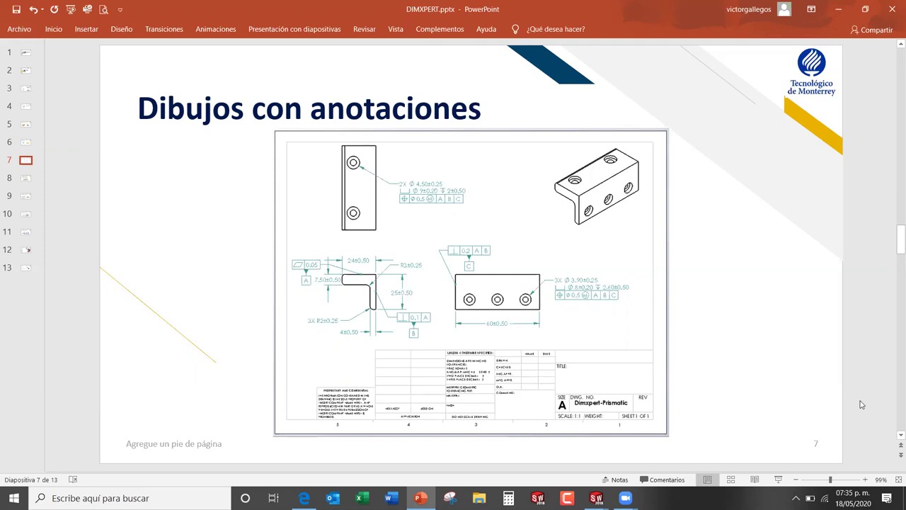
Step: Move to slide 8, 'Análisis de tolerancias – Stack up', showing gap G
{"action": "scroll", "coordinate": [862, 404], "scroll_direction": "down", "scroll_amount": 1}
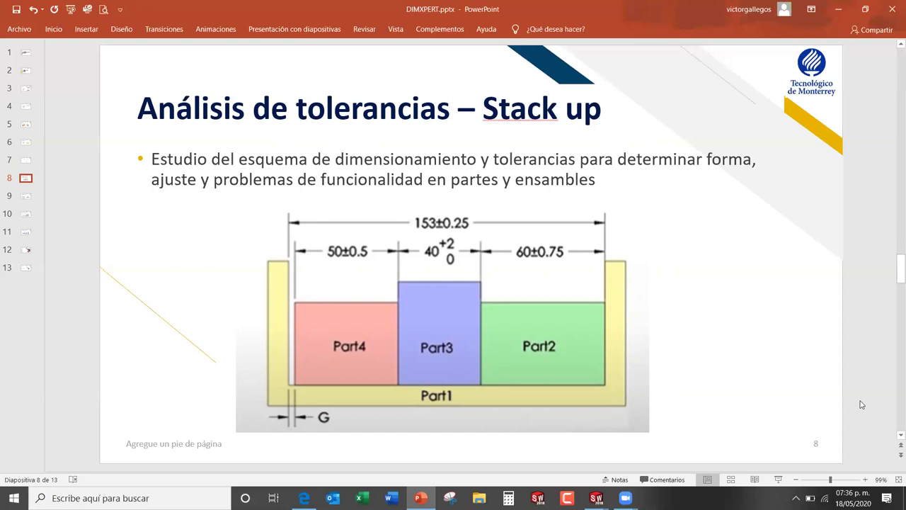
Step: Move to slide 9, the worst-case stack-up calculating Gmin as -0.5
{"action": "scroll", "coordinate": [861, 404], "scroll_direction": "down", "scroll_amount": 1}
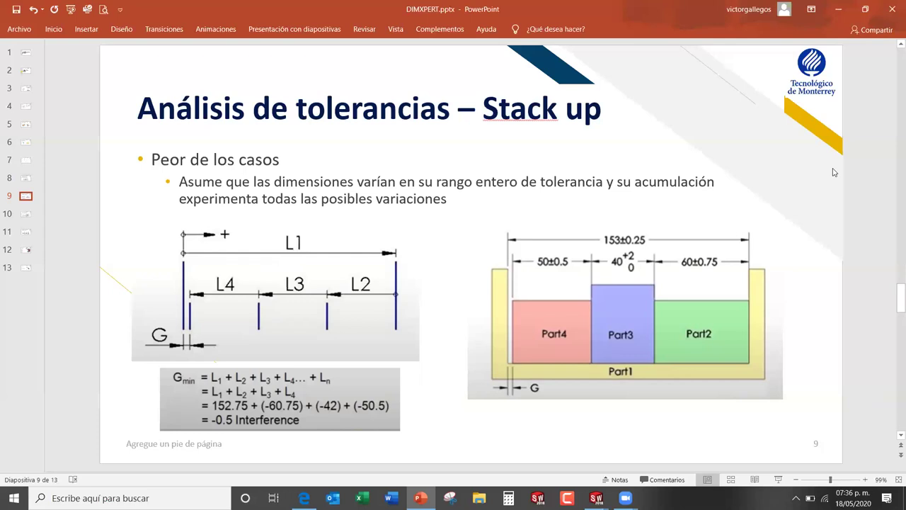
Step: Ink a red circled M labelled MMC by the title and an arrow from G to Gmin
{"action": "mouse_move", "coordinate": [650, 113]}
{"action": "left_mouse_down"}
{"action": "mouse_move", "coordinate": [665, 115]}
{"action": "mouse_move", "coordinate": [647, 122]}
{"action": "mouse_move", "coordinate": [666, 129]}
{"action": "mouse_move", "coordinate": [664, 139]}
{"action": "left_mouse_up"}
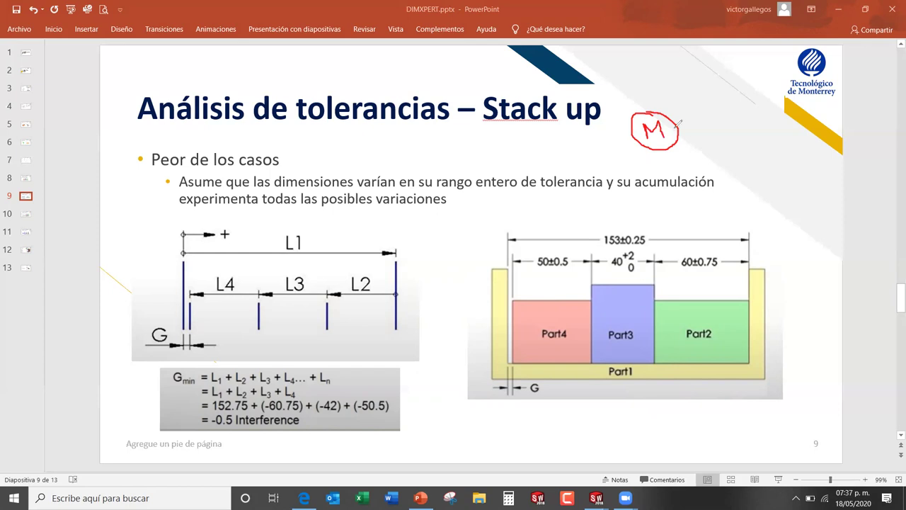
{"action": "mouse_move", "coordinate": [692, 122]}
{"action": "left_mouse_down"}
{"action": "mouse_move", "coordinate": [693, 138]}
{"action": "mouse_move", "coordinate": [744, 120]}
{"action": "mouse_move", "coordinate": [735, 125]}
{"action": "mouse_move", "coordinate": [746, 139]}
{"action": "left_mouse_up"}
{"action": "mouse_move", "coordinate": [150, 329]}
{"action": "left_mouse_down"}
{"action": "mouse_move", "coordinate": [153, 396]}
{"action": "mouse_move", "coordinate": [150, 389]}
{"action": "left_mouse_up"}
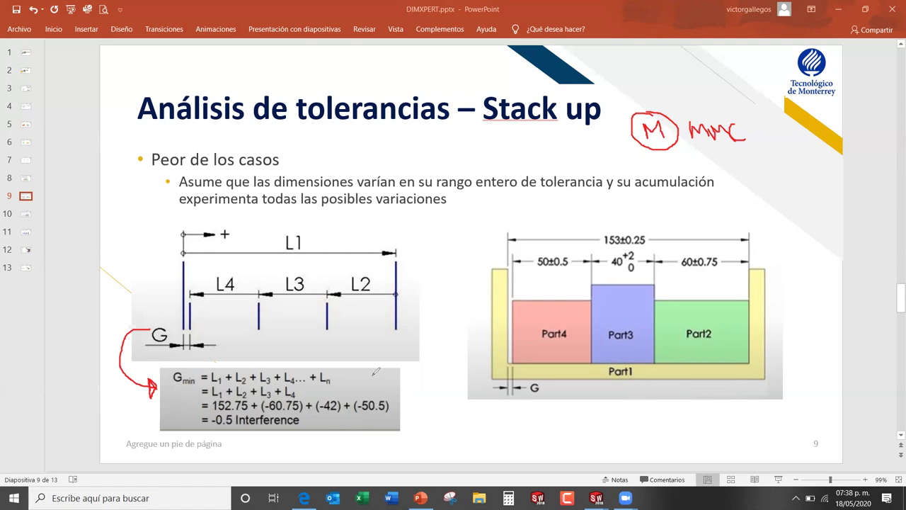
Step: Draw three red ink arrows on slide 9's formula and the housing's corner, then erase all ink and exit pen mode
{"action": "mouse_move", "coordinate": [372, 375]}
{"action": "left_mouse_down"}
{"action": "mouse_move", "coordinate": [372, 391]}
{"action": "mouse_move", "coordinate": [409, 369]}
{"action": "left_mouse_up"}
{"action": "mouse_move", "coordinate": [477, 290]}
{"action": "left_mouse_down"}
{"action": "mouse_move", "coordinate": [515, 272]}
{"action": "mouse_move", "coordinate": [516, 290]}
{"action": "left_mouse_up"}
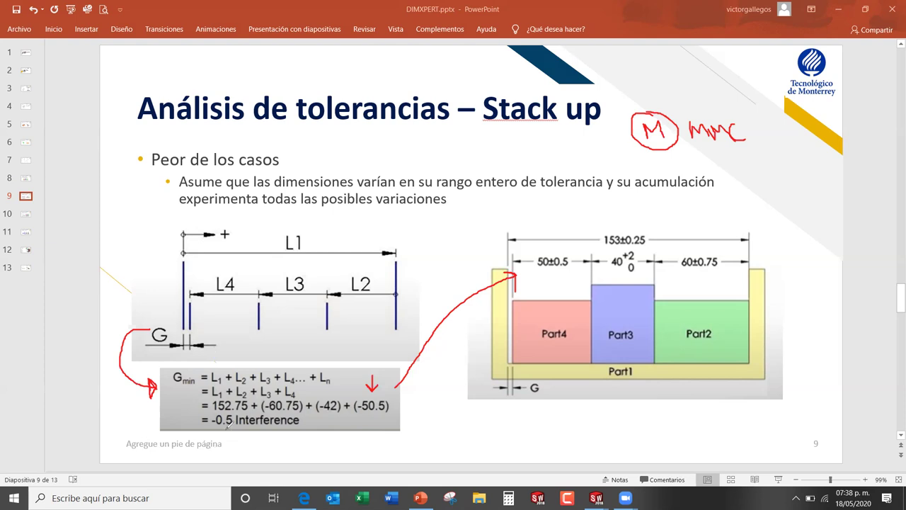
{"action": "left_click_drag", "start_coordinate": [226, 449], "coordinate": [225, 428]}
{"action": "key", "text": "e"}
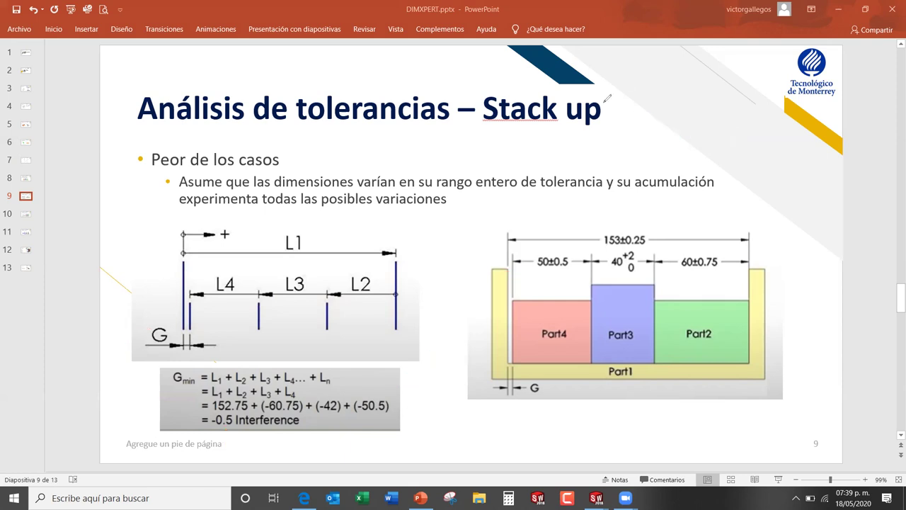
{"action": "key", "text": "Escape"}
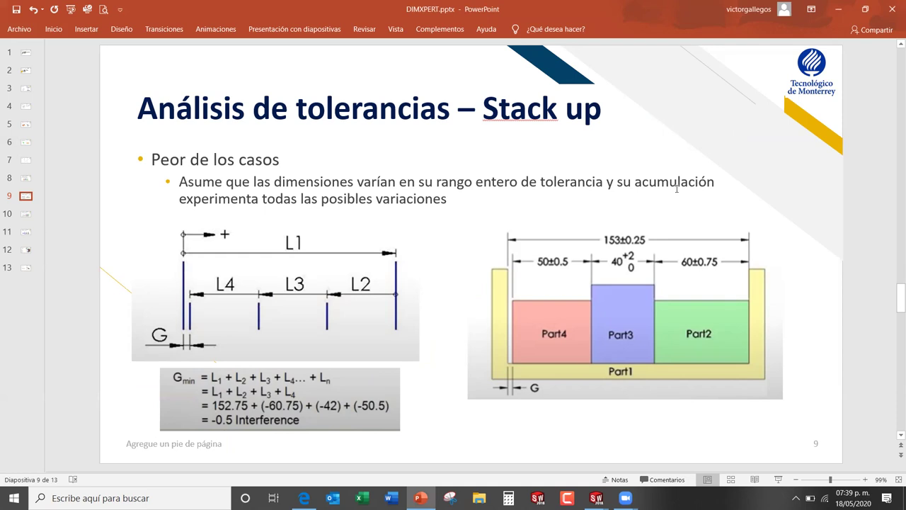
Step: Go to slide 10 and circle the Gnominal = 2 calculation and Gmin 0.631/Gmax 3.369 in red
{"action": "scroll", "coordinate": [676, 189], "scroll_direction": "down", "scroll_amount": 1}
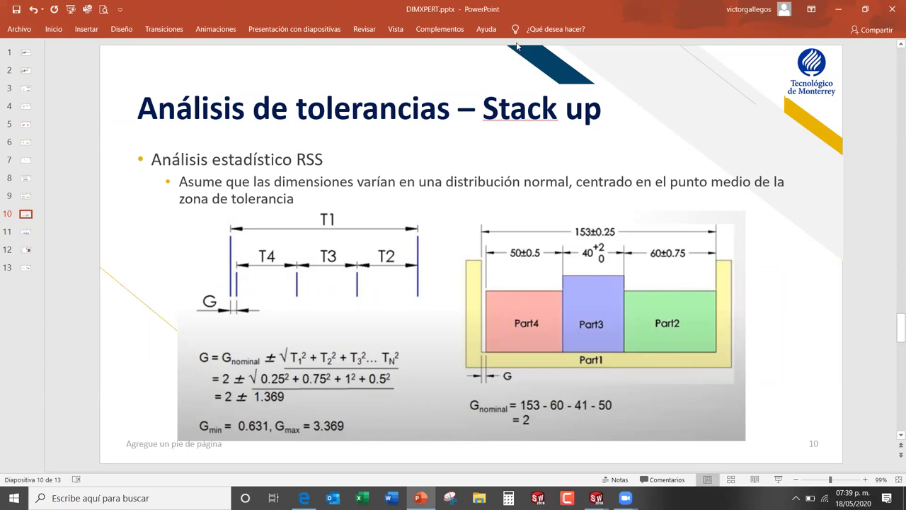
{"action": "mouse_move", "coordinate": [626, 396]}
{"action": "left_mouse_down"}
{"action": "mouse_move", "coordinate": [583, 433]}
{"action": "mouse_move", "coordinate": [627, 397]}
{"action": "left_mouse_up"}
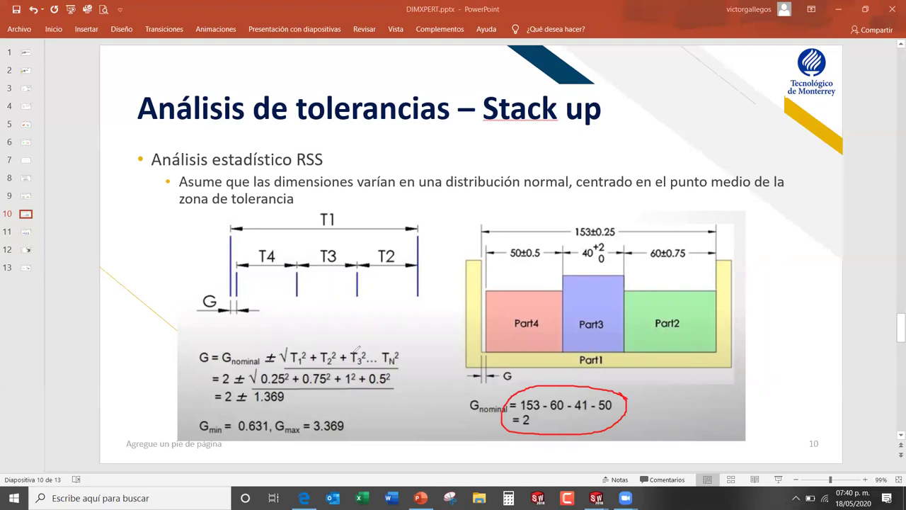
{"action": "mouse_move", "coordinate": [341, 417]}
{"action": "left_mouse_down"}
{"action": "mouse_move", "coordinate": [354, 428]}
{"action": "mouse_move", "coordinate": [191, 433]}
{"action": "mouse_move", "coordinate": [273, 458]}
{"action": "mouse_move", "coordinate": [356, 439]}
{"action": "left_mouse_up"}
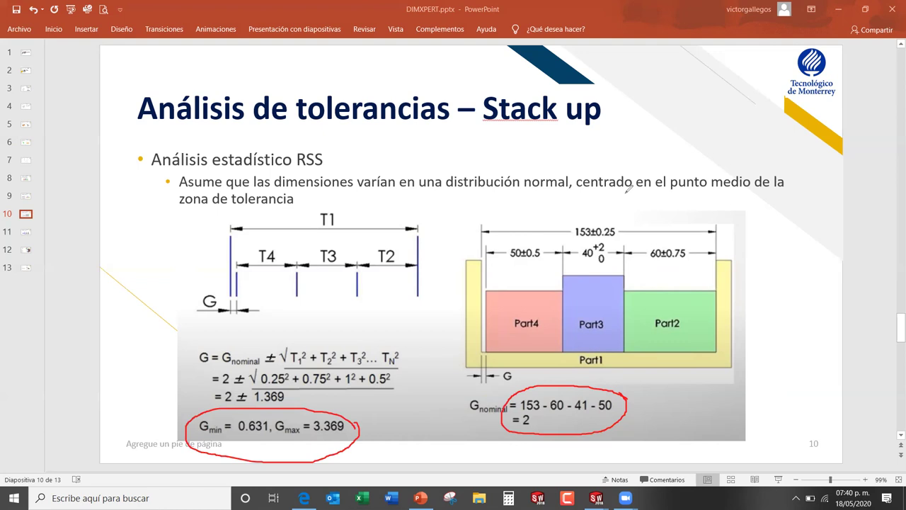
Step: Scroll down to slide 11 and click into and out of its body text box
{"action": "scroll", "coordinate": [657, 153], "scroll_direction": "down", "scroll_amount": 1}
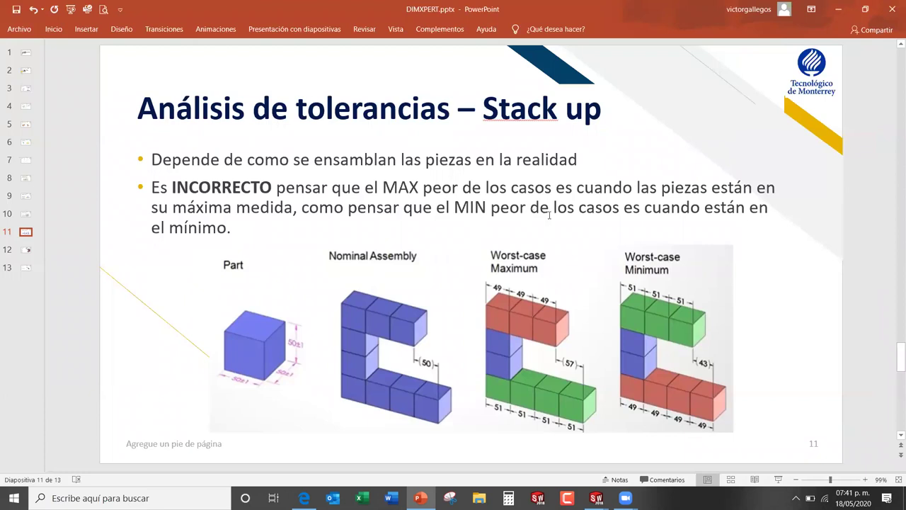
{"action": "left_click", "coordinate": [553, 202]}
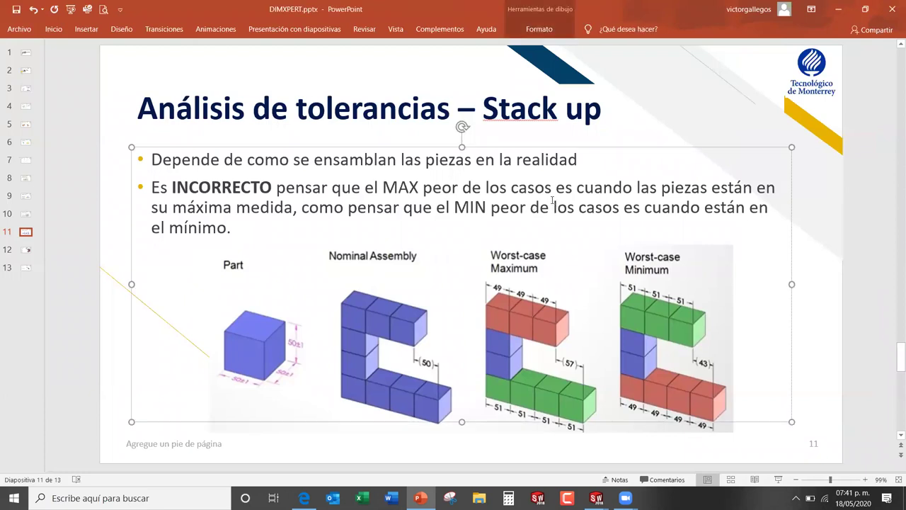
{"action": "left_click", "coordinate": [876, 160]}
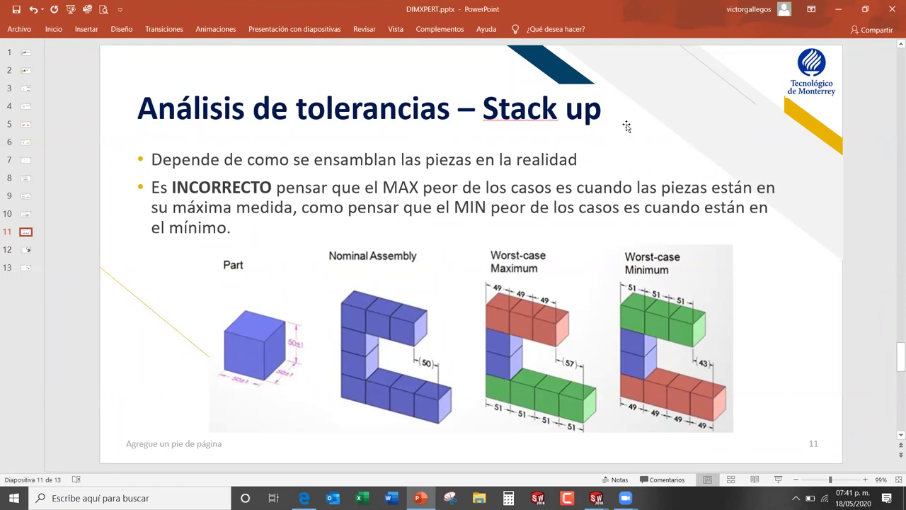
{"action": "left_click", "coordinate": [766, 210]}
{"action": "left_click", "coordinate": [833, 215]}
Step: Scroll down to slide 12, ToolAnalyst, with its MAX/MIN and RSS analysis summary
{"action": "scroll", "coordinate": [834, 215], "scroll_direction": "down", "scroll_amount": 1}
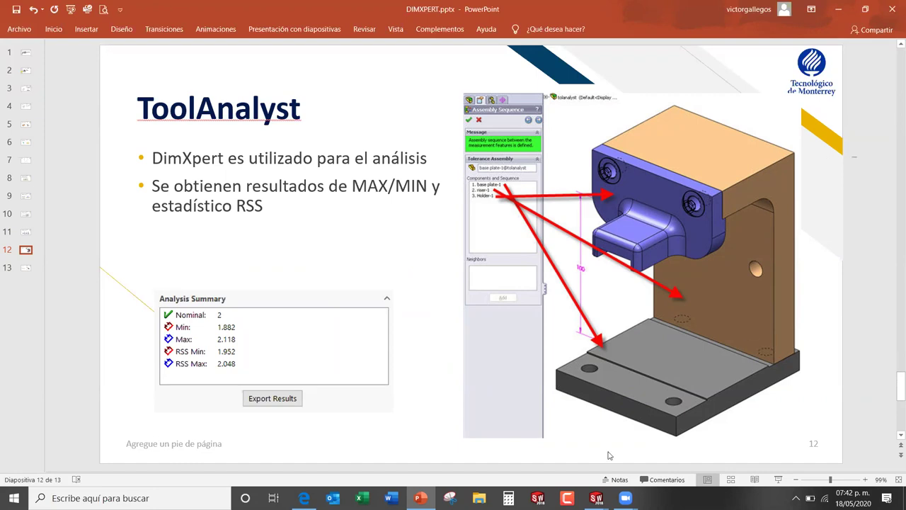
{"action": "mouse_move", "coordinate": [596, 498]}
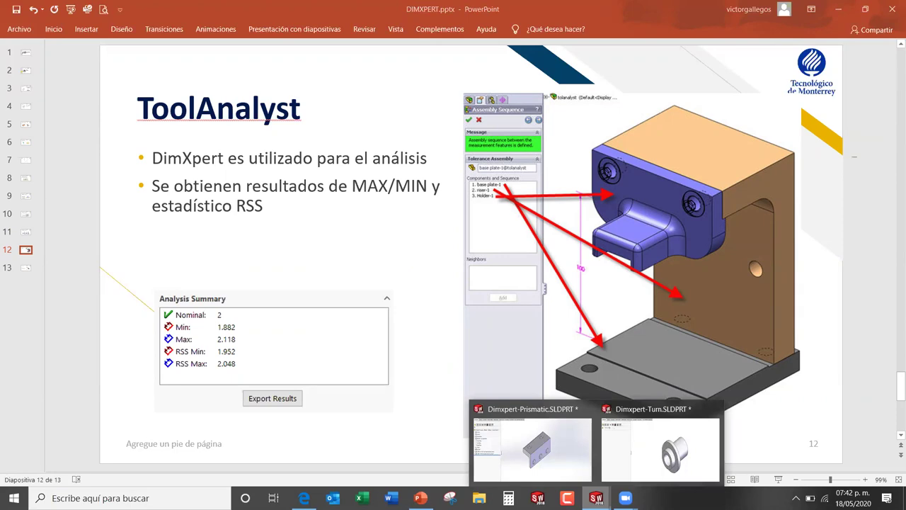
{"action": "left_click", "coordinate": [575, 448]}
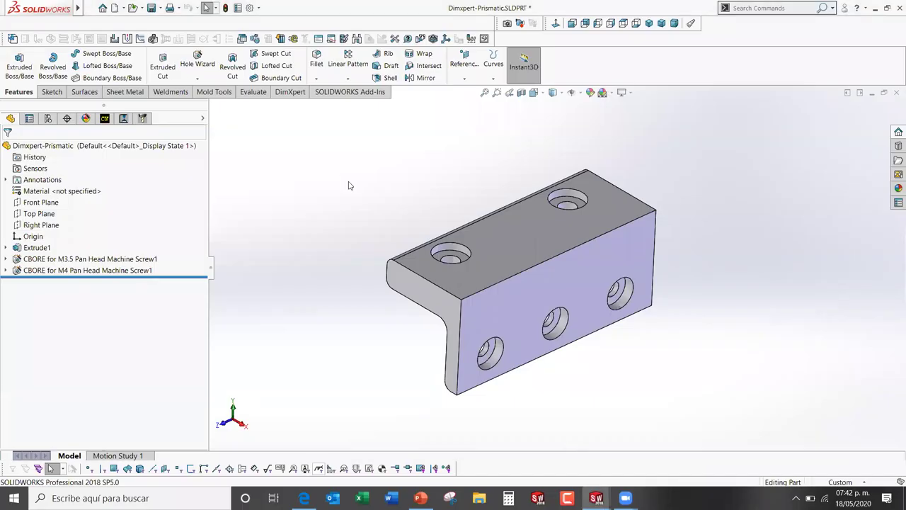
{"action": "mouse_move", "coordinate": [499, 224]}
{"action": "middle_mouse_down"}
{"action": "mouse_move", "coordinate": [486, 194]}
{"action": "mouse_move", "coordinate": [532, 180]}
{"action": "mouse_move", "coordinate": [509, 195]}
{"action": "mouse_move", "coordinate": [421, 163]}
{"action": "middle_mouse_up"}
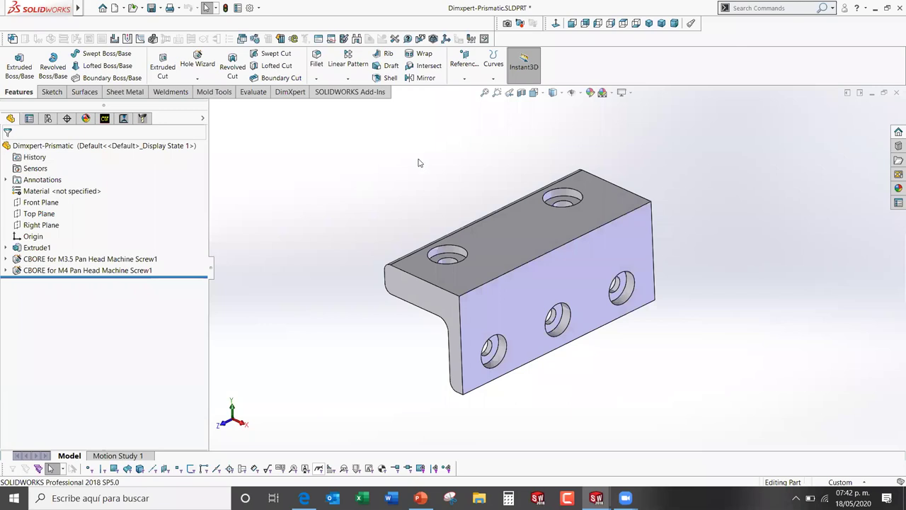
{"action": "middle_click_drag", "start_coordinate": [505, 227], "coordinate": [458, 192]}
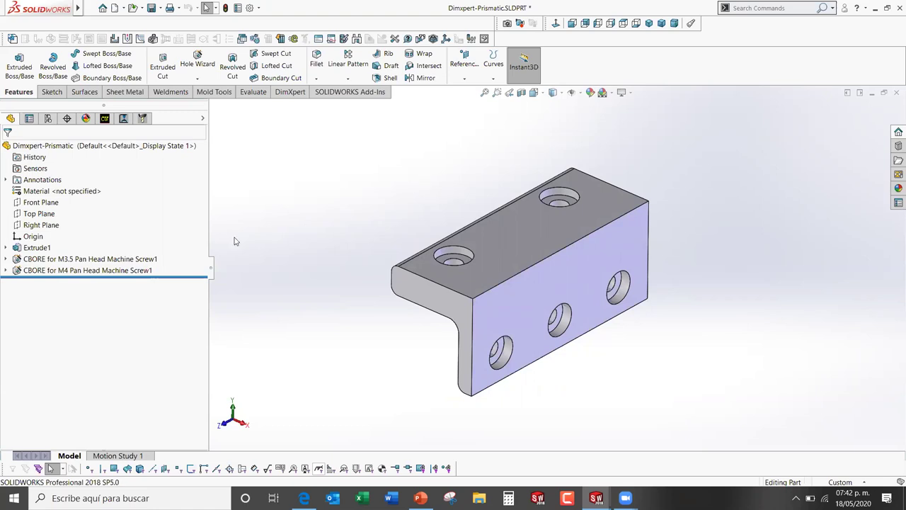
{"action": "left_click", "coordinate": [32, 253]}
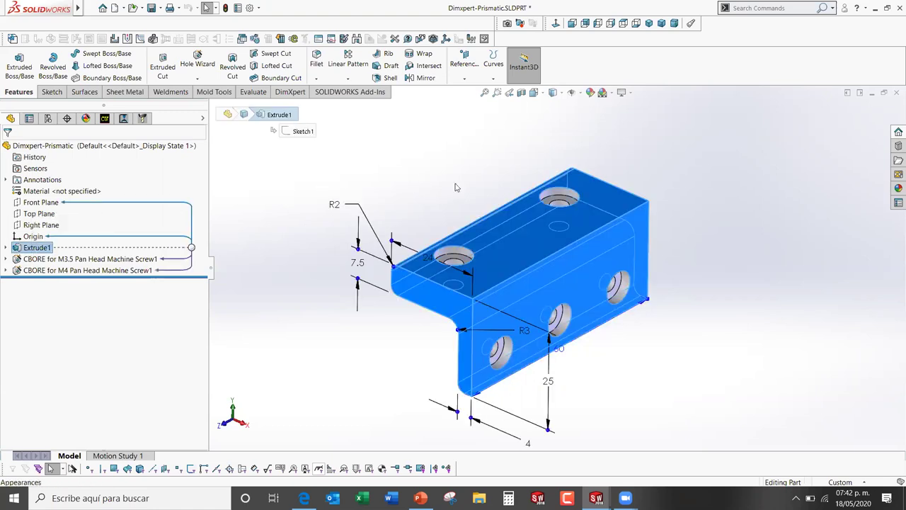
{"action": "mouse_move", "coordinate": [719, 324]}
{"action": "middle_mouse_down"}
{"action": "mouse_move", "coordinate": [725, 277]}
{"action": "mouse_move", "coordinate": [738, 245]}
{"action": "mouse_move", "coordinate": [757, 239]}
{"action": "mouse_move", "coordinate": [725, 305]}
{"action": "middle_mouse_up"}
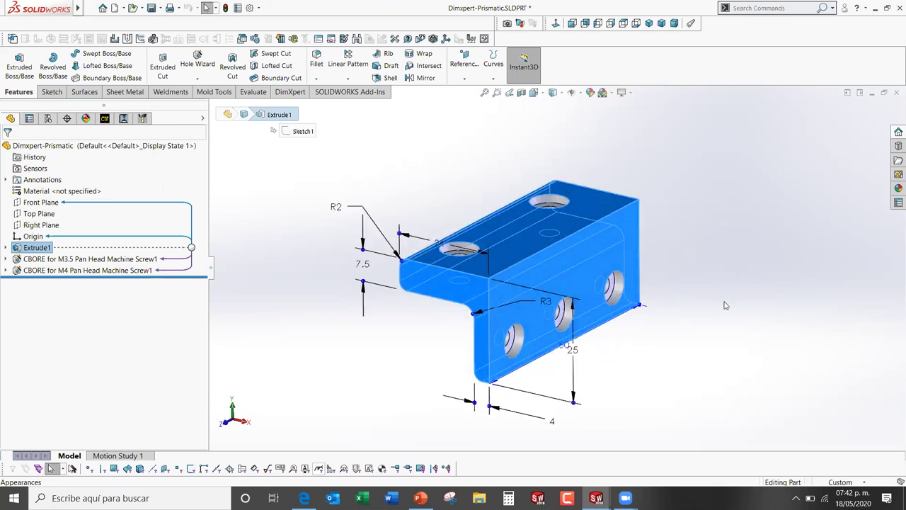
{"action": "key", "text": "Escape"}
{"action": "middle_click_drag", "start_coordinate": [693, 267], "coordinate": [690, 194]}
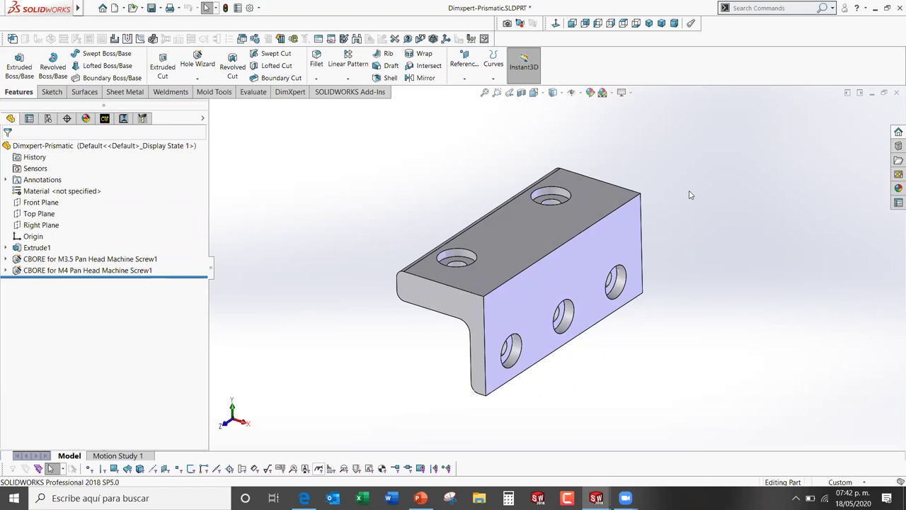
{"action": "left_click", "coordinate": [575, 280]}
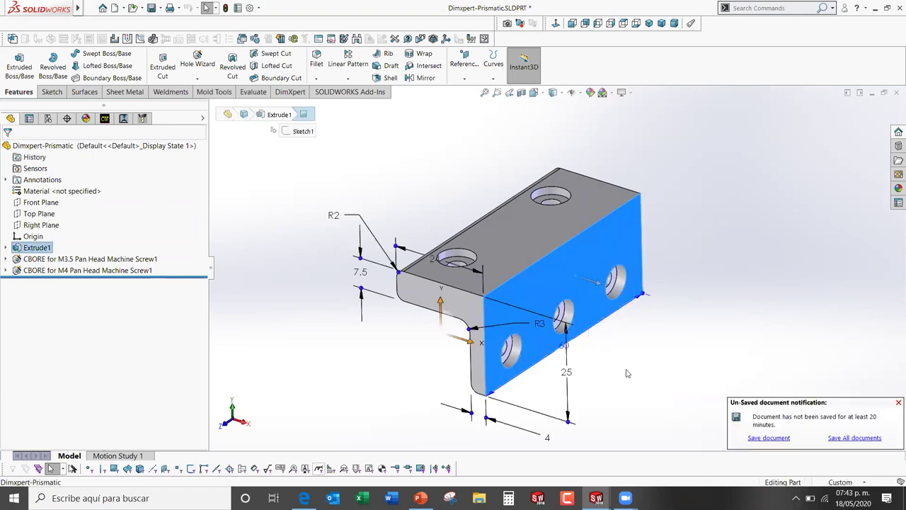
{"action": "left_click", "coordinate": [627, 373]}
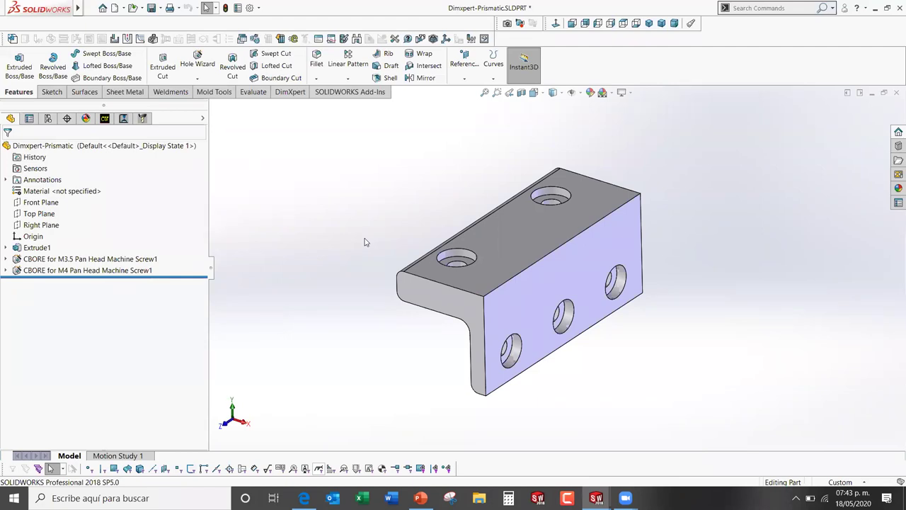
{"action": "left_click", "coordinate": [432, 296]}
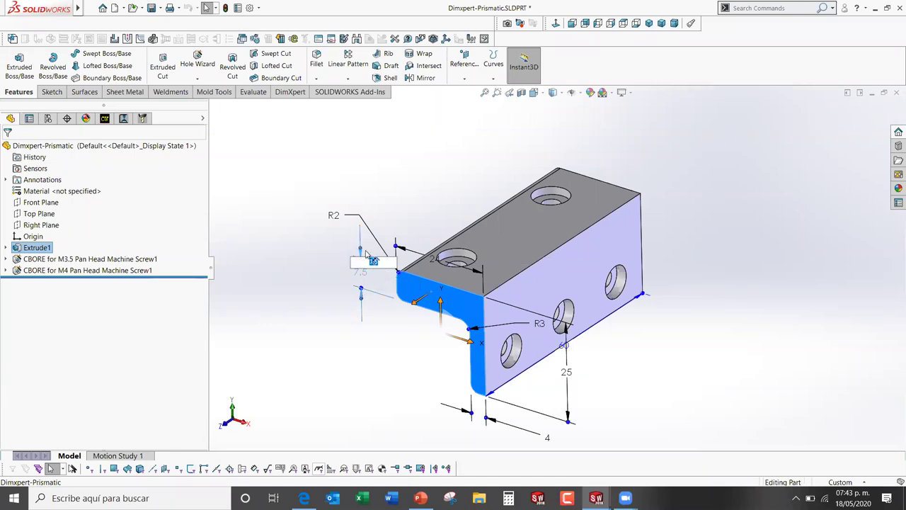
{"action": "left_click", "coordinate": [359, 245]}
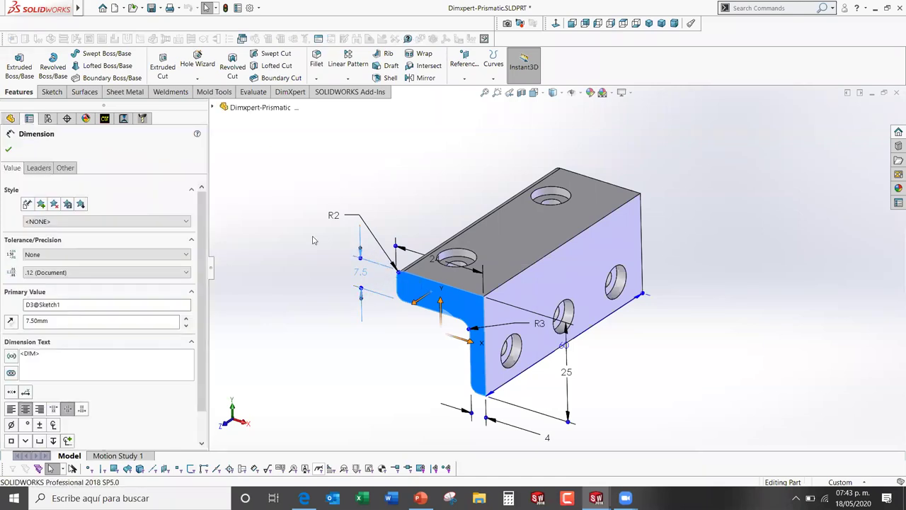
{"action": "left_click_drag", "start_coordinate": [202, 210], "coordinate": [202, 231]}
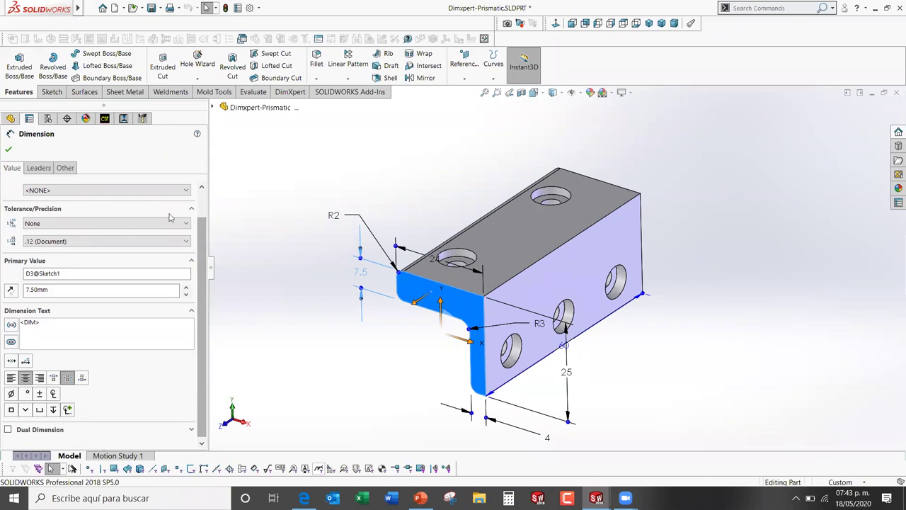
{"action": "left_click_drag", "start_coordinate": [193, 207], "coordinate": [28, 253]}
{"action": "left_click_drag", "start_coordinate": [131, 260], "coordinate": [192, 202]}
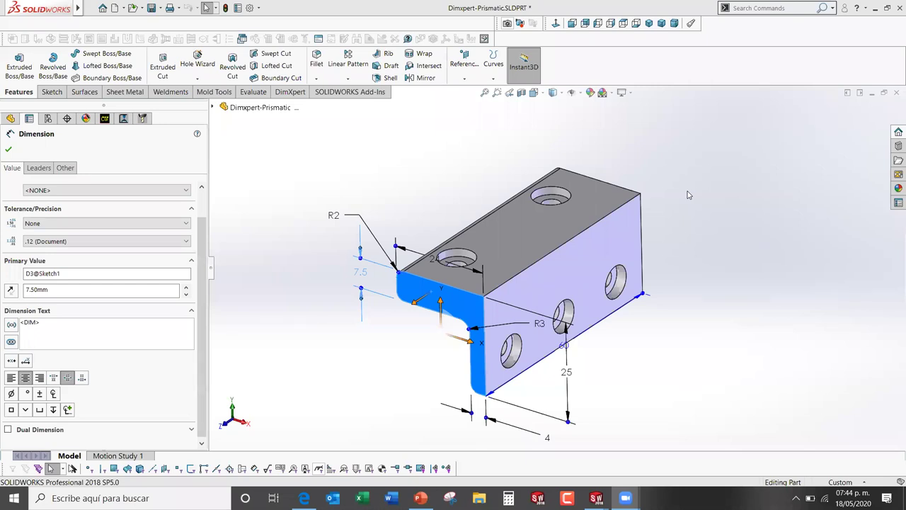
{"action": "key", "text": "Escape"}
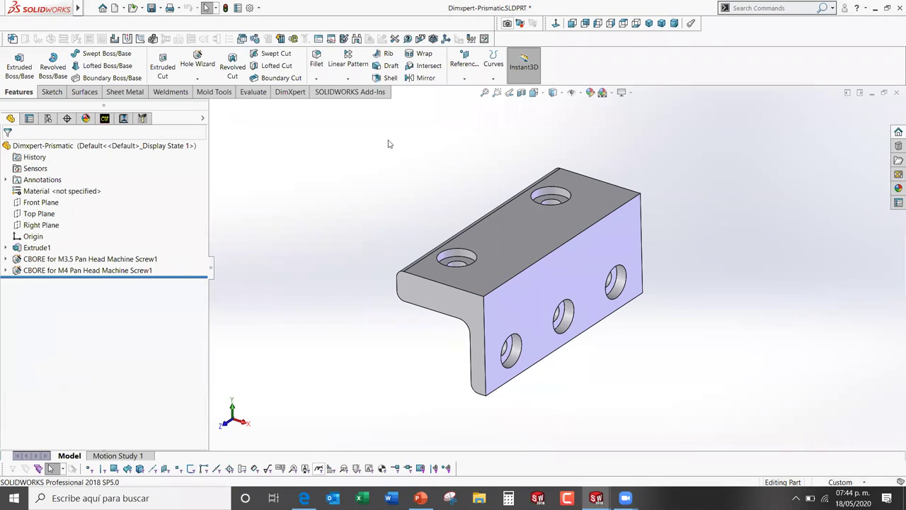
Step: Mark the manager panels with ink strokes, then switch to the DimXpertManager tab
{"action": "mouse_move", "coordinate": [156, 103]}
{"action": "left_mouse_down"}
{"action": "mouse_move", "coordinate": [4, 121]}
{"action": "mouse_move", "coordinate": [151, 98]}
{"action": "left_mouse_up"}
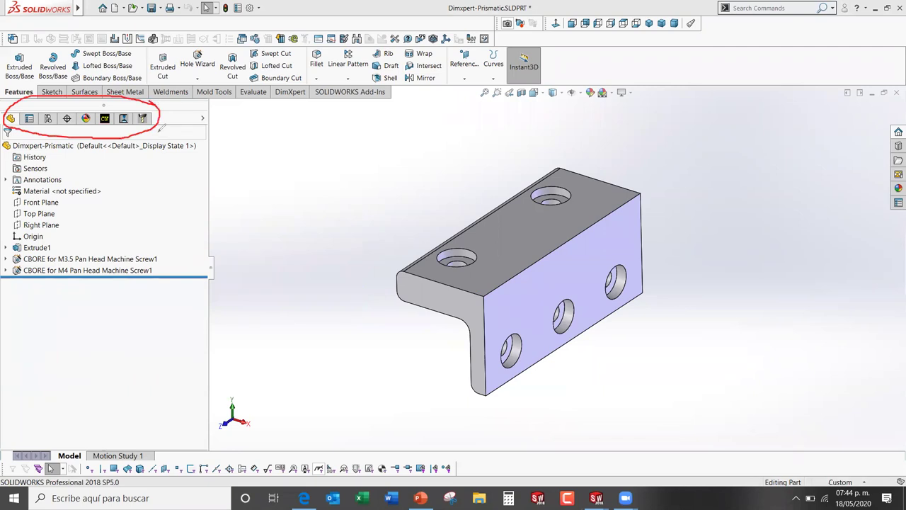
{"action": "mouse_move", "coordinate": [70, 71]}
{"action": "left_mouse_down"}
{"action": "mouse_move", "coordinate": [71, 109]}
{"action": "mouse_move", "coordinate": [79, 98]}
{"action": "left_mouse_up"}
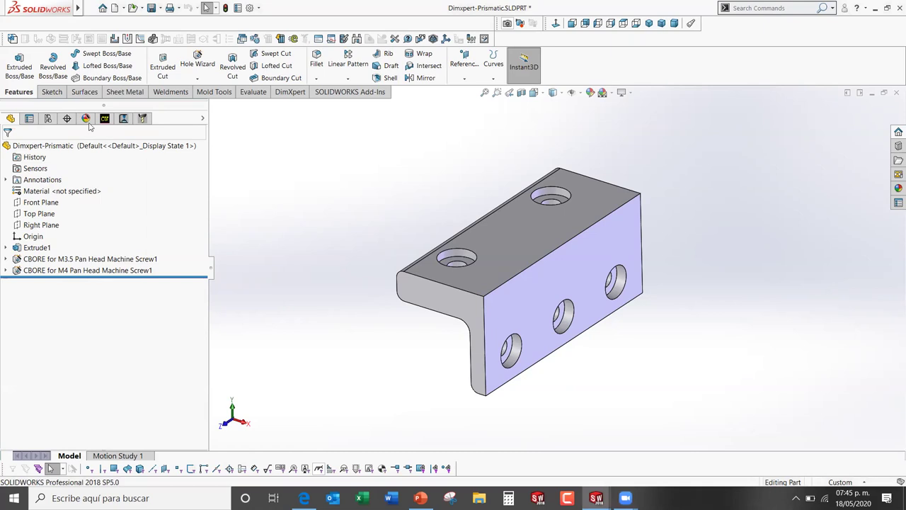
{"action": "left_click", "coordinate": [67, 118]}
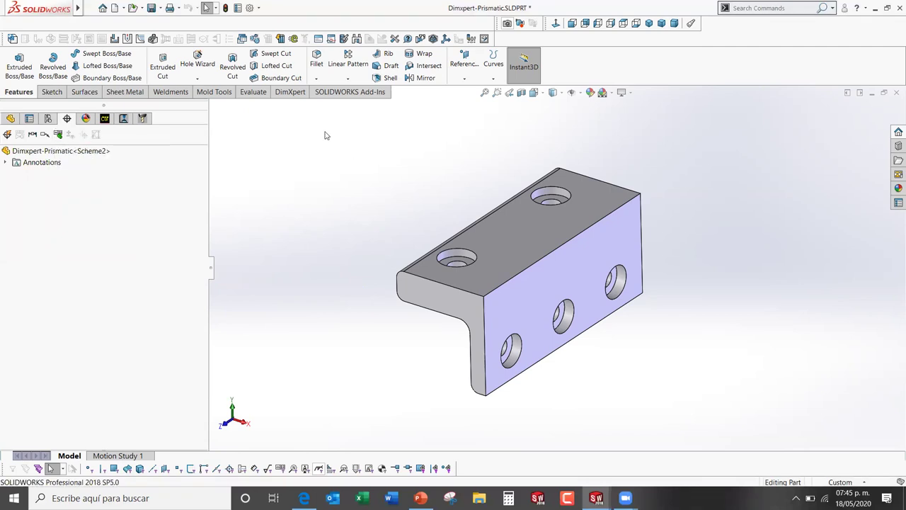
Step: Show the DimXpert CommandManager tools, check the Basic Location Dimension flyout, and rotate the part slightly
{"action": "left_click", "coordinate": [299, 97]}
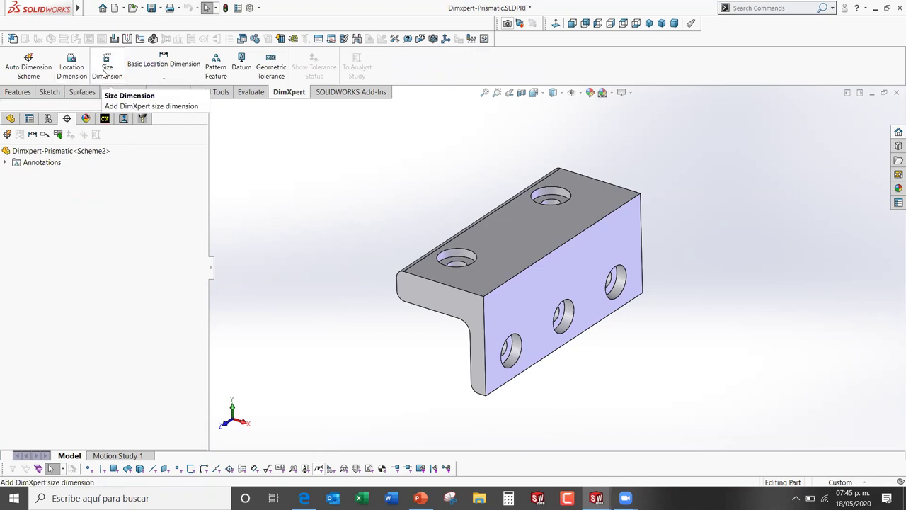
{"action": "left_click", "coordinate": [178, 83]}
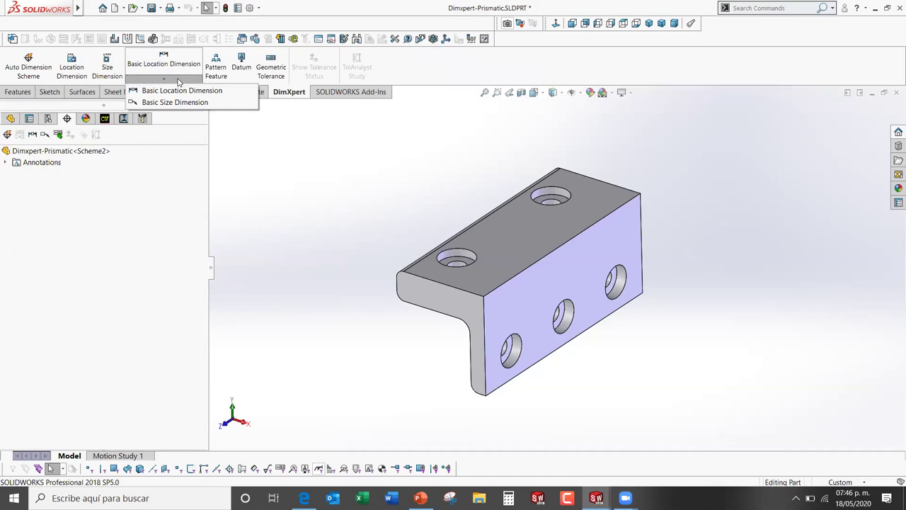
{"action": "left_click", "coordinate": [332, 170]}
{"action": "middle_click_drag", "start_coordinate": [427, 207], "coordinate": [424, 192]}
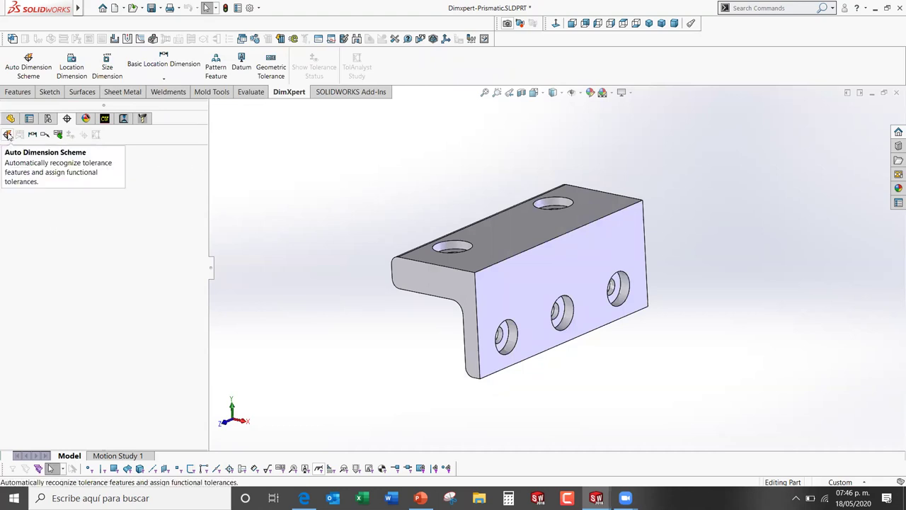
{"action": "left_click", "coordinate": [7, 135]}
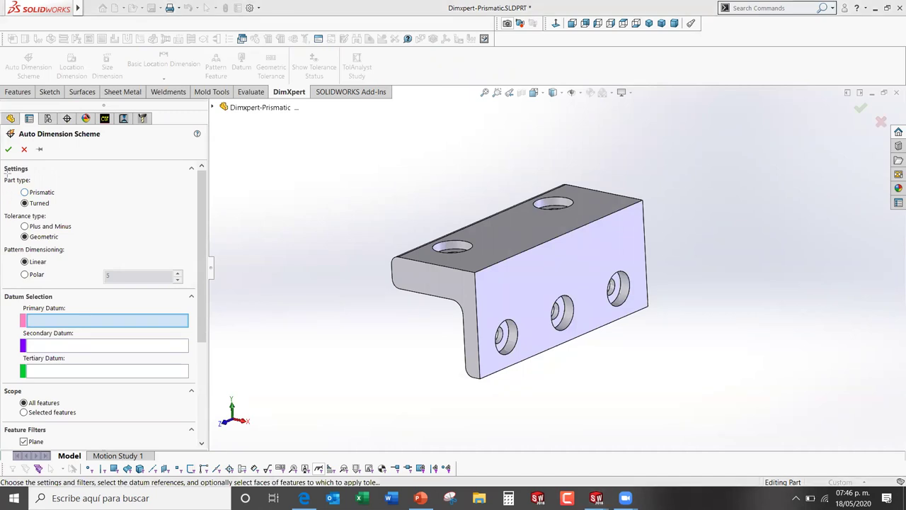
{"action": "left_click_drag", "start_coordinate": [3, 174], "coordinate": [91, 210]}
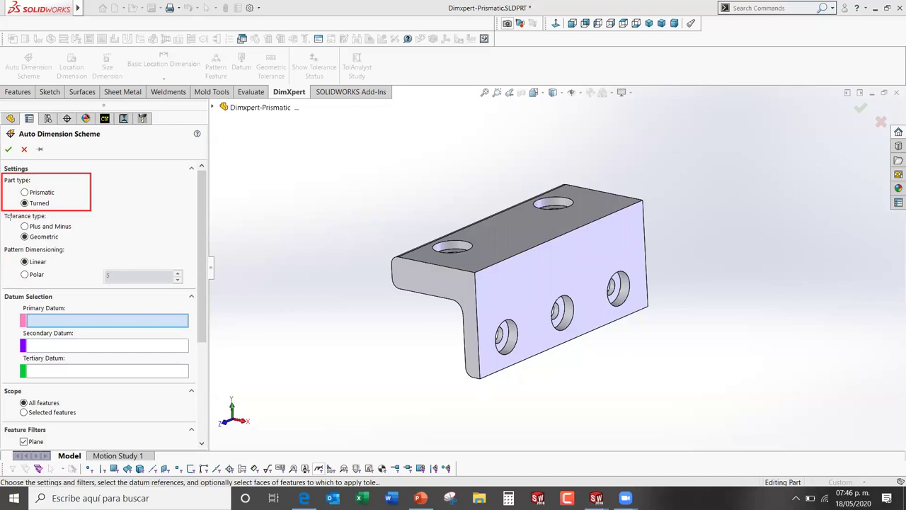
{"action": "left_click_drag", "start_coordinate": [4, 210], "coordinate": [105, 245]}
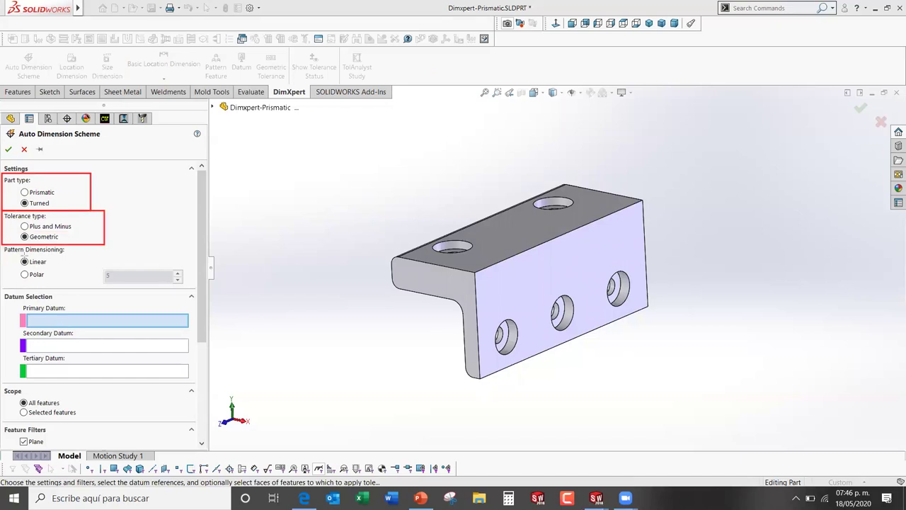
{"action": "left_click_drag", "start_coordinate": [3, 245], "coordinate": [97, 289]}
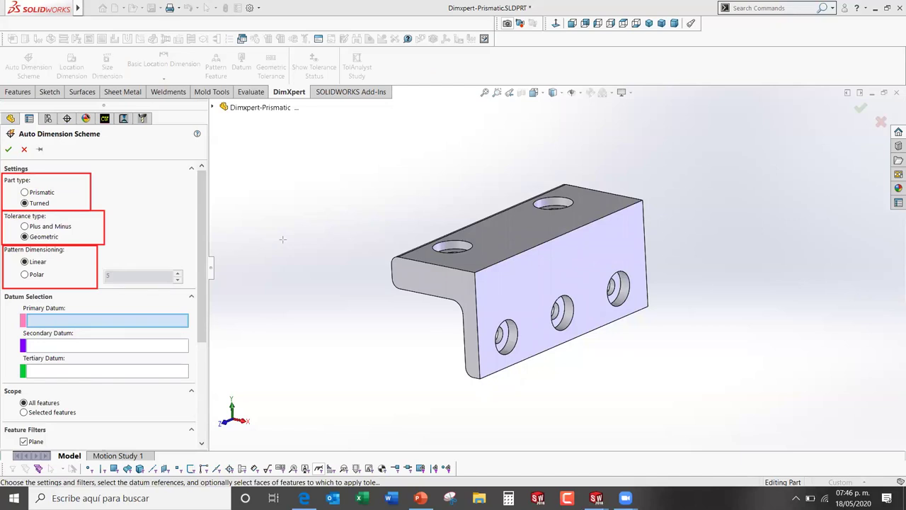
{"action": "key", "text": "e"}
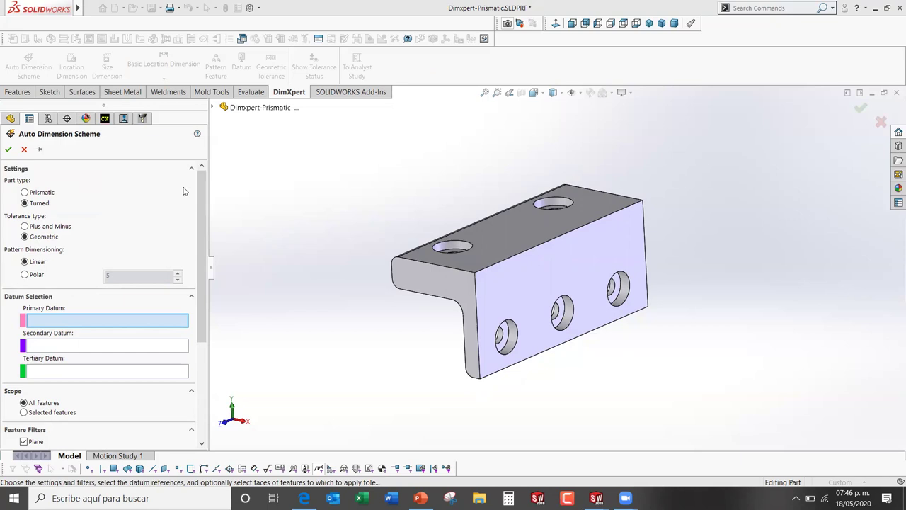
{"action": "left_click", "coordinate": [40, 194]}
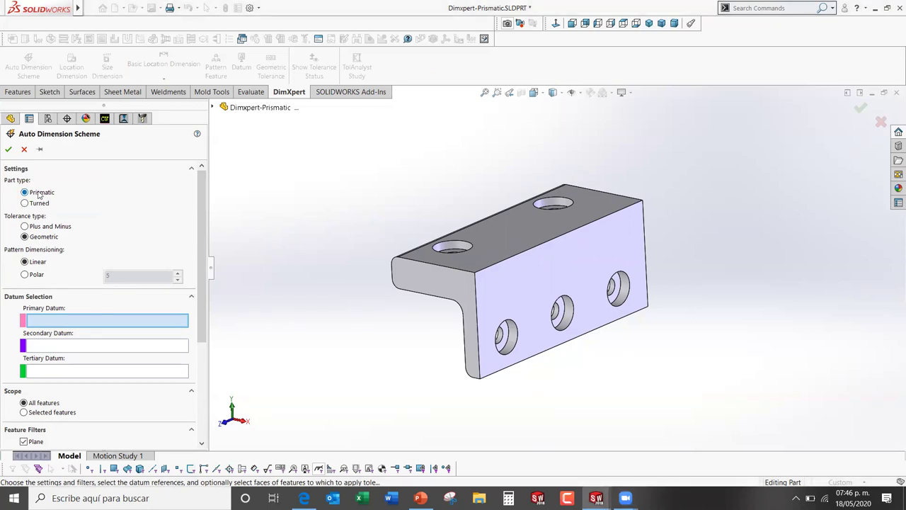
{"action": "middle_click_drag", "start_coordinate": [367, 200], "coordinate": [368, 207]}
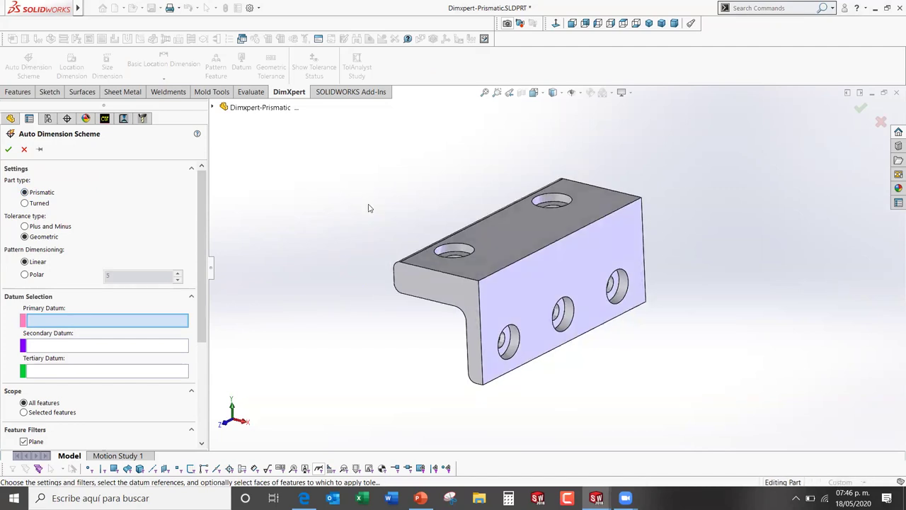
Step: Choose Plus and Minus as the Auto Dimension Scheme tolerance type
{"action": "left_click", "coordinate": [68, 228]}
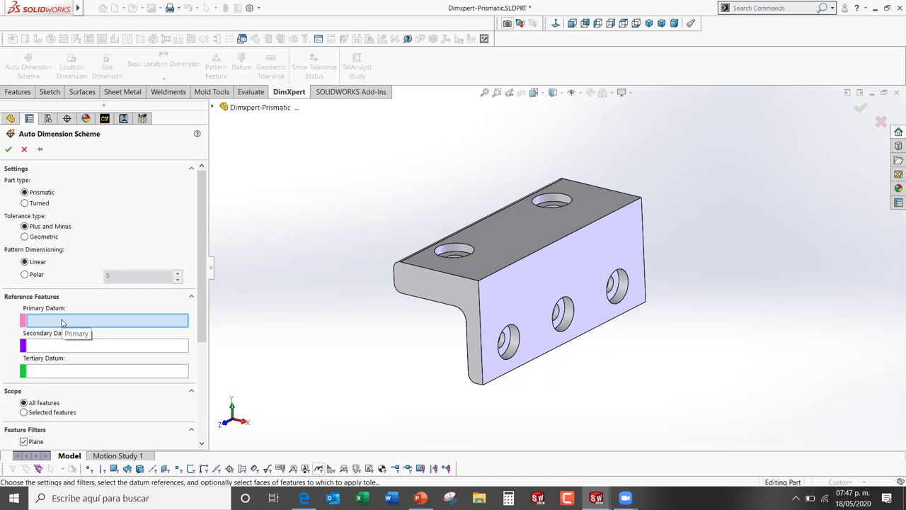
Step: Pick the front, top and left end faces as the primary, secondary and tertiary datums
{"action": "left_click", "coordinate": [536, 278]}
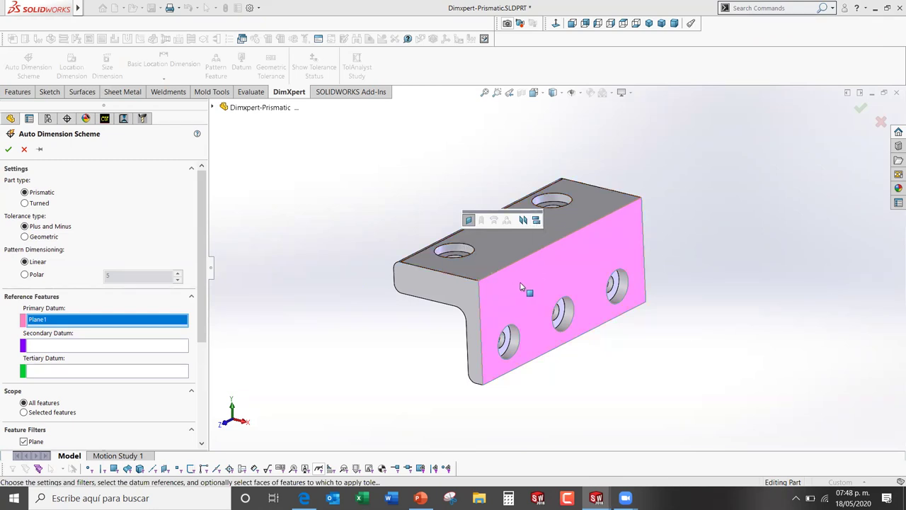
{"action": "left_click", "coordinate": [179, 348]}
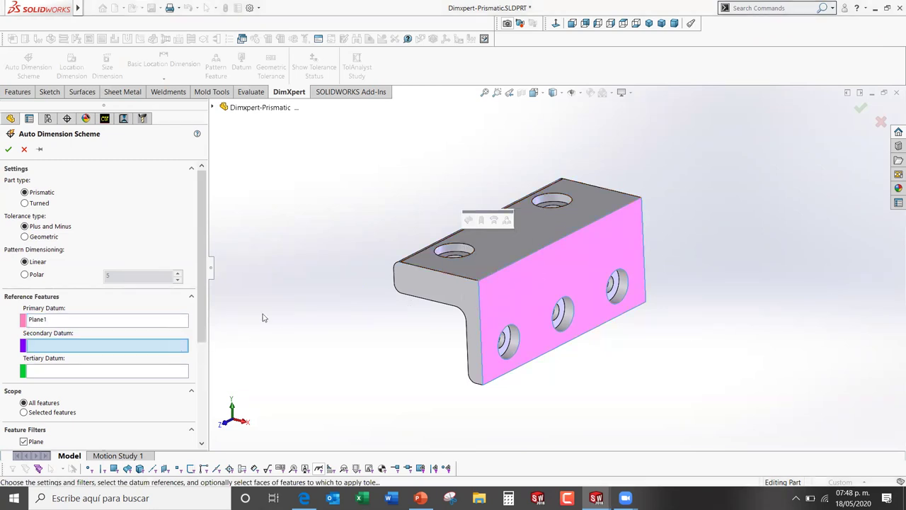
{"action": "left_click", "coordinate": [503, 249]}
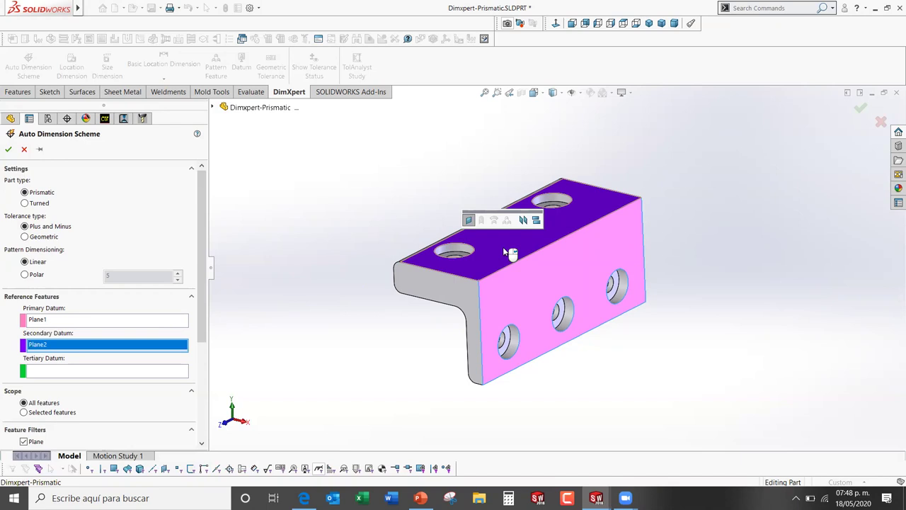
{"action": "left_click", "coordinate": [446, 290]}
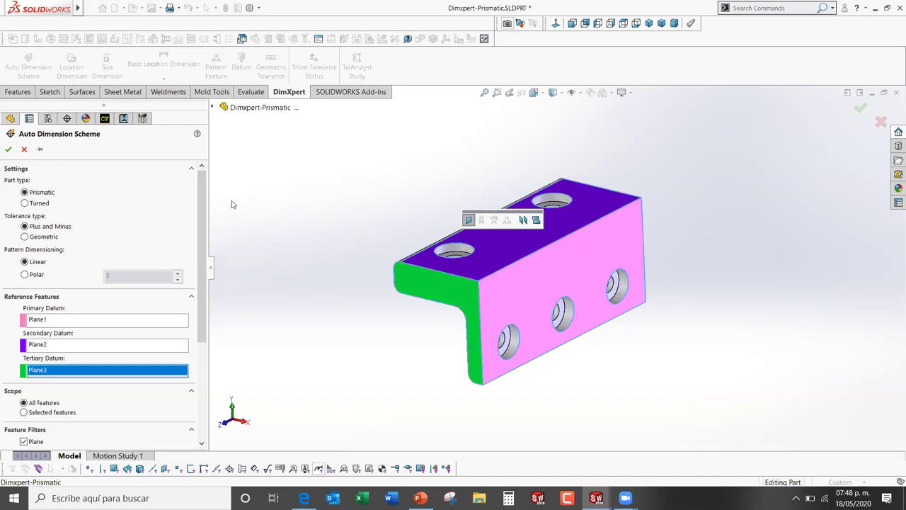
{"action": "left_click_drag", "start_coordinate": [202, 184], "coordinate": [203, 300]}
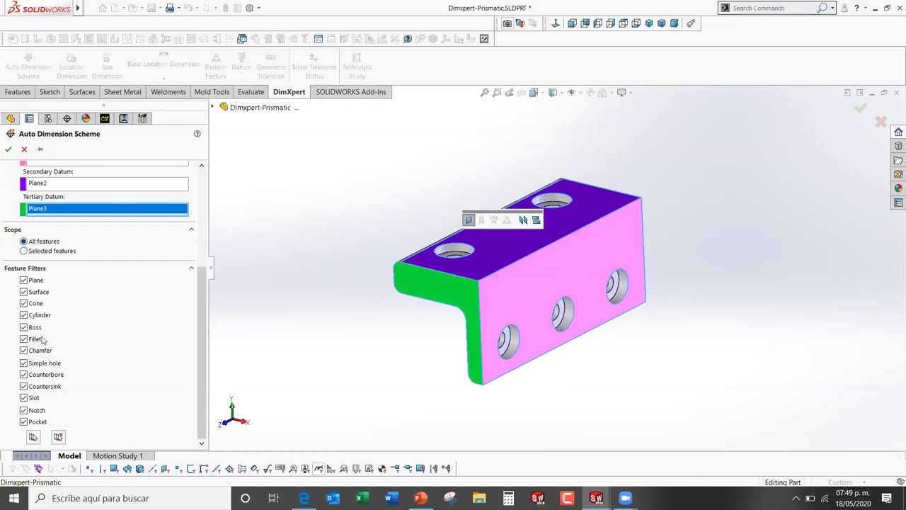
Step: Clear and restore all feature filters, then accept the scheme to generate the ±0.5 dimensions
{"action": "left_click", "coordinate": [59, 437]}
{"action": "left_click", "coordinate": [32, 438]}
{"action": "left_click_drag", "start_coordinate": [203, 273], "coordinate": [211, 186]}
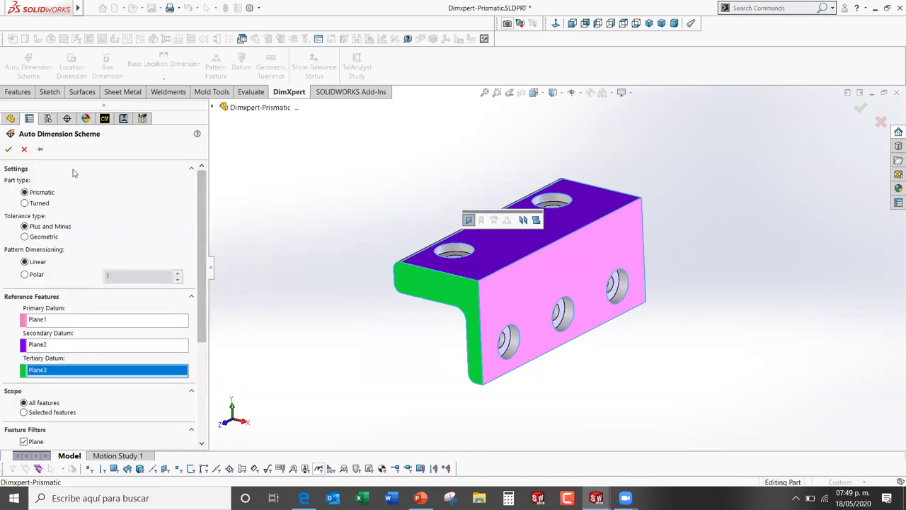
{"action": "left_click", "coordinate": [11, 149]}
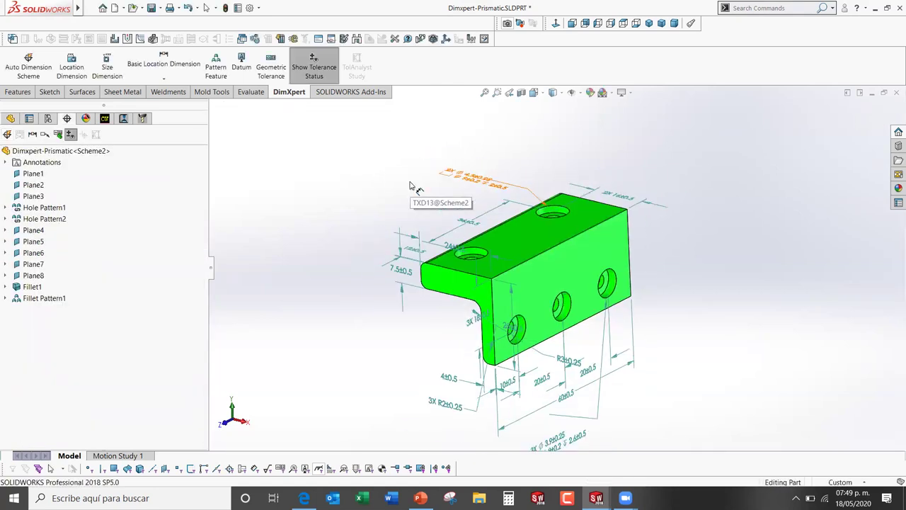
Step: Orbit and zoom around the bracket's new ±0.5 and R±0.25 dimensions, then fit it in Front view
{"action": "mouse_move", "coordinate": [417, 193]}
{"action": "middle_mouse_down"}
{"action": "mouse_move", "coordinate": [435, 214]}
{"action": "mouse_move", "coordinate": [444, 197]}
{"action": "middle_mouse_up"}
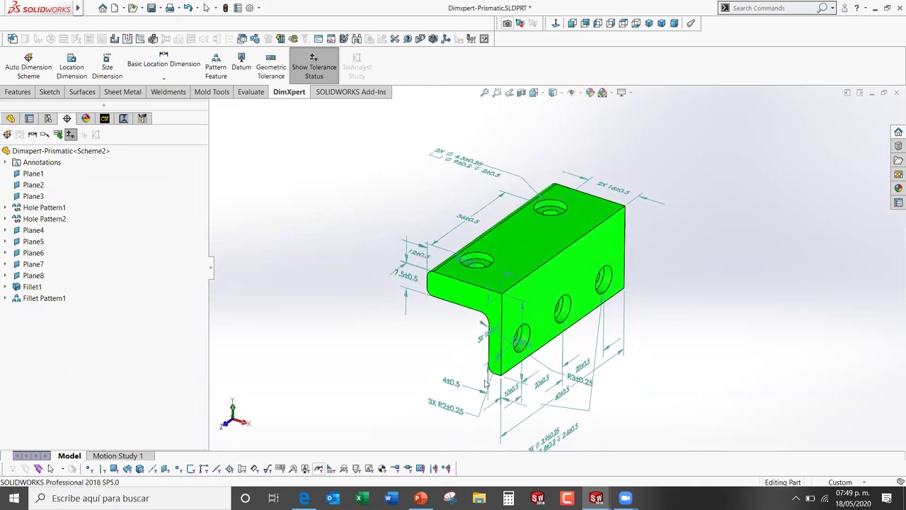
{"action": "scroll", "coordinate": [468, 427], "scroll_direction": "down", "scroll_amount": 1}
{"action": "scroll", "coordinate": [476, 415], "scroll_direction": "down", "scroll_amount": 1}
{"action": "scroll", "coordinate": [475, 415], "scroll_direction": "down", "scroll_amount": 1}
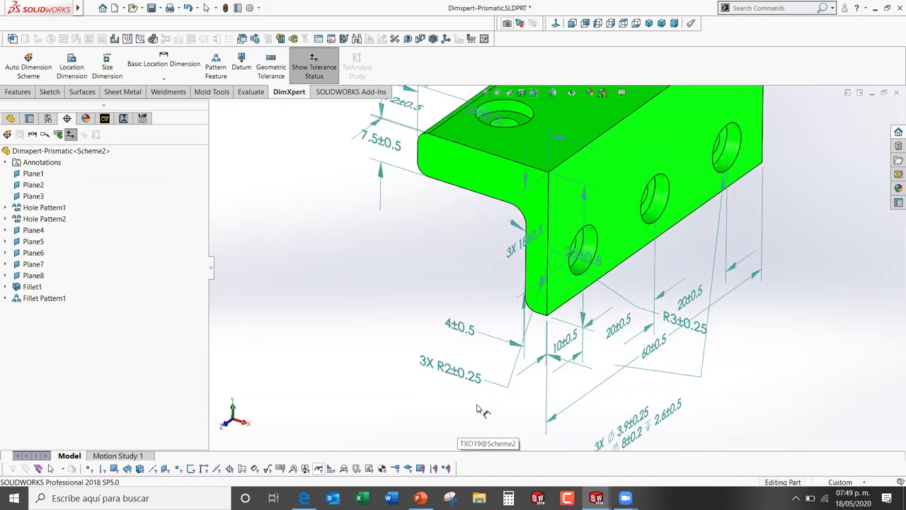
{"action": "scroll", "coordinate": [477, 410], "scroll_direction": "down", "scroll_amount": 1}
{"action": "scroll", "coordinate": [478, 408], "scroll_direction": "down", "scroll_amount": 1}
{"action": "scroll", "coordinate": [478, 409], "scroll_direction": "down", "scroll_amount": 1}
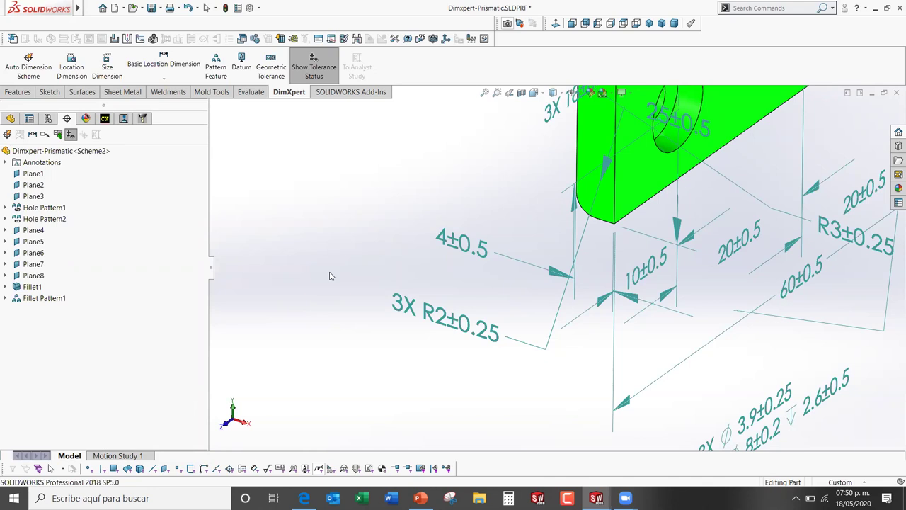
{"action": "key", "text": "f"}
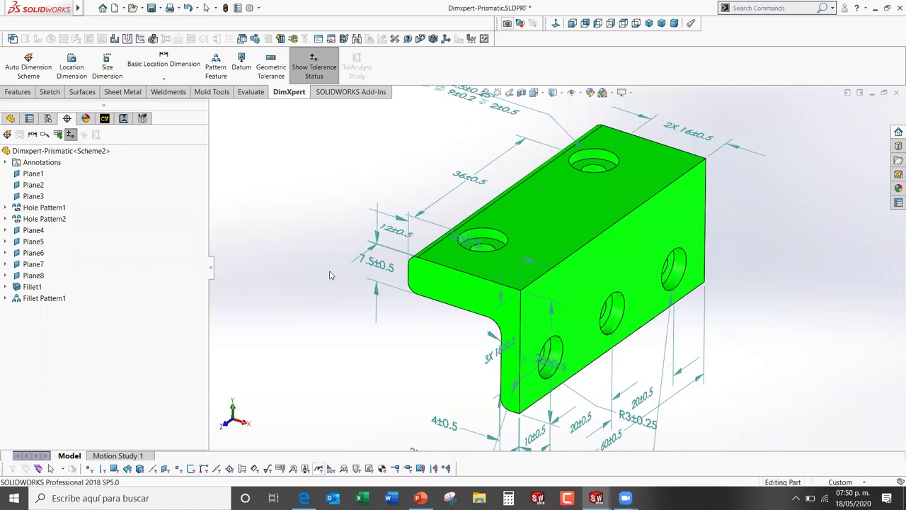
{"action": "key", "text": "ctrl+1"}
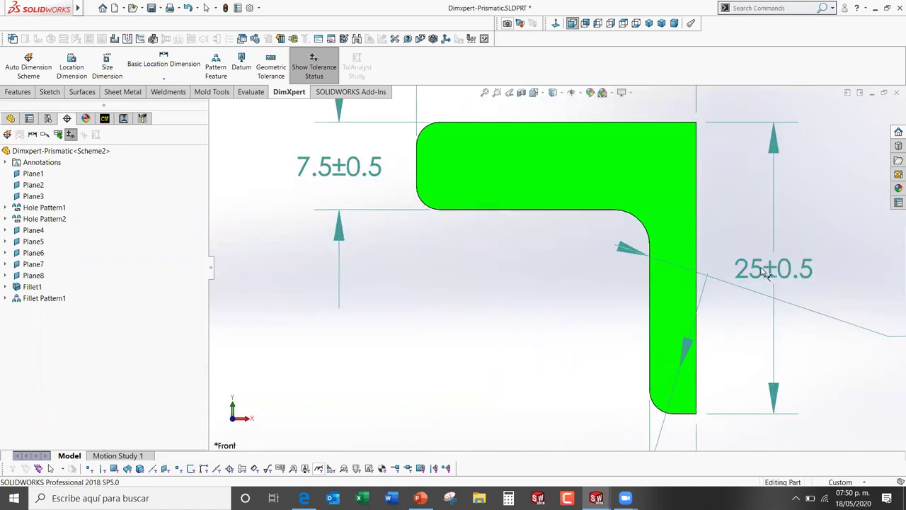
Step: Move the R3±0.25 radius dimension to the left of the front profile
{"action": "key", "text": "f"}
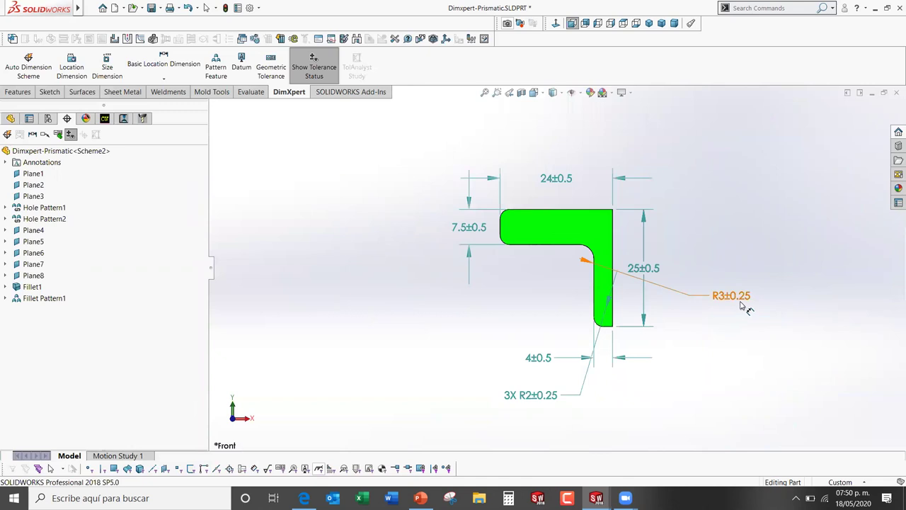
{"action": "left_click_drag", "start_coordinate": [742, 299], "coordinate": [507, 313]}
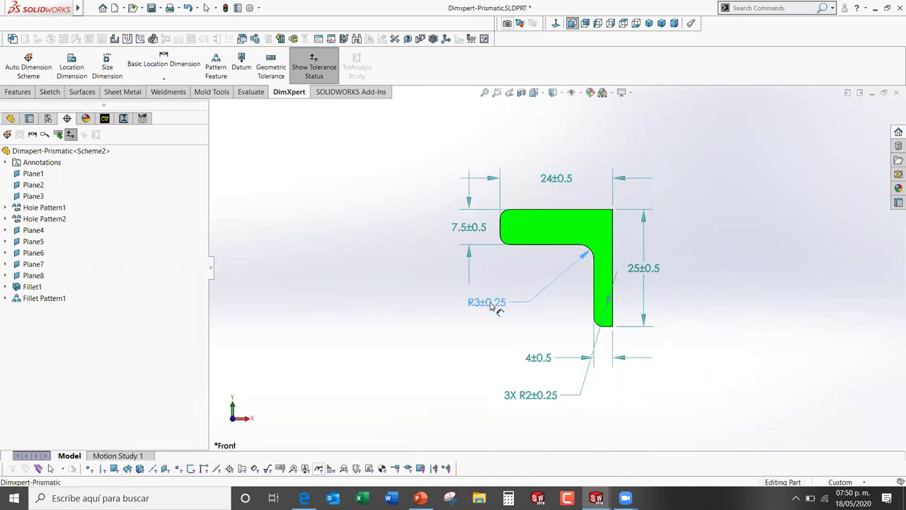
{"action": "left_click", "coordinate": [760, 255]}
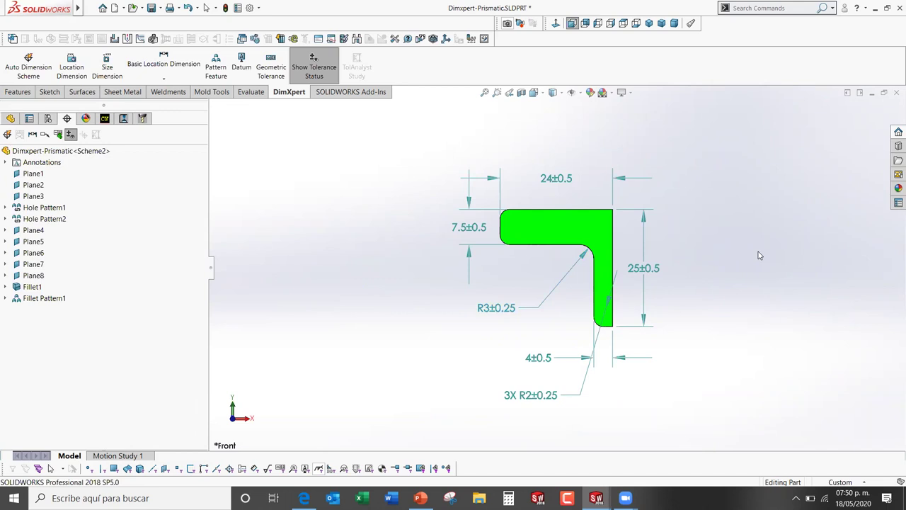
Step: Review the bracket from the Back, Left and Right views
{"action": "key", "text": "ctrl+2"}
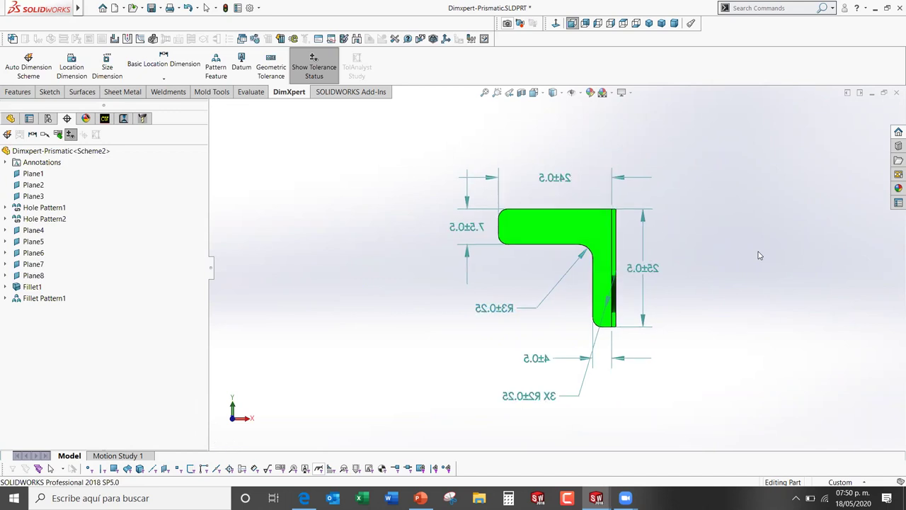
{"action": "key", "text": "shift+z"}
{"action": "key", "text": "ctrl+3"}
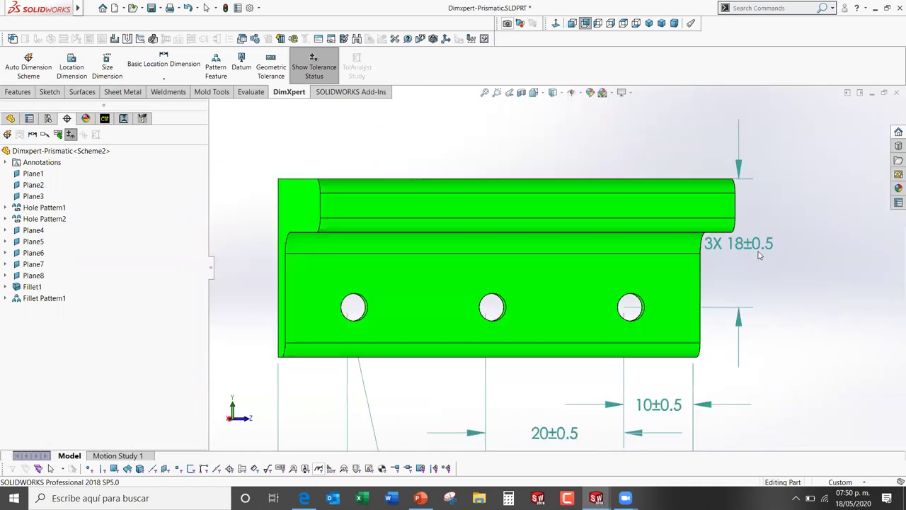
{"action": "key", "text": "z"}
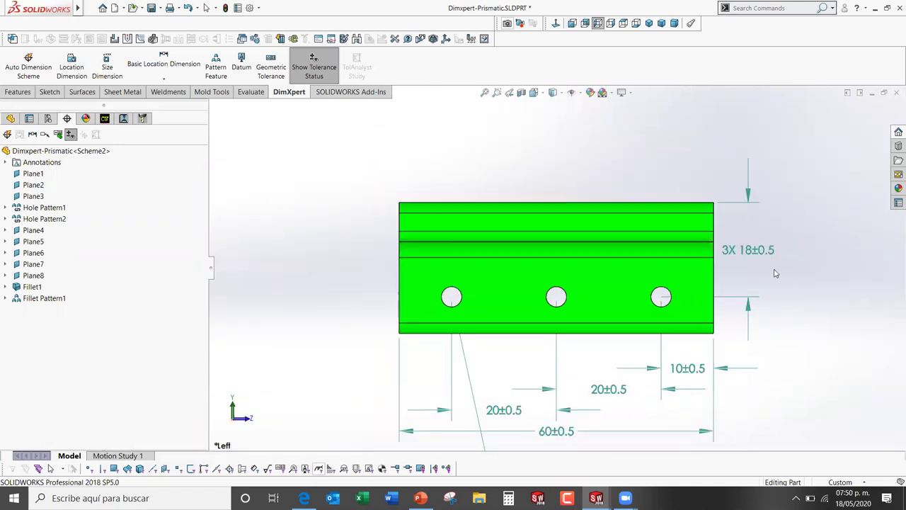
{"action": "key", "text": "ctrl+4"}
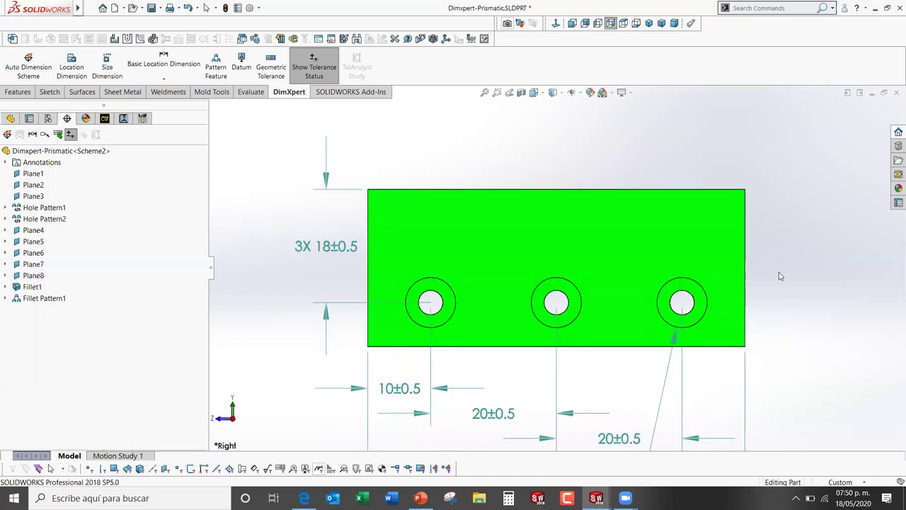
Step: Place the 3X Ø3.9 hole callout beside the bracket's upper right corner
{"action": "key", "text": "z"}
{"action": "key", "text": "z"}
{"action": "mouse_move", "coordinate": [556, 433]}
{"action": "left_mouse_down"}
{"action": "mouse_move", "coordinate": [692, 390]}
{"action": "mouse_move", "coordinate": [779, 199]}
{"action": "mouse_move", "coordinate": [778, 162]}
{"action": "left_mouse_up"}
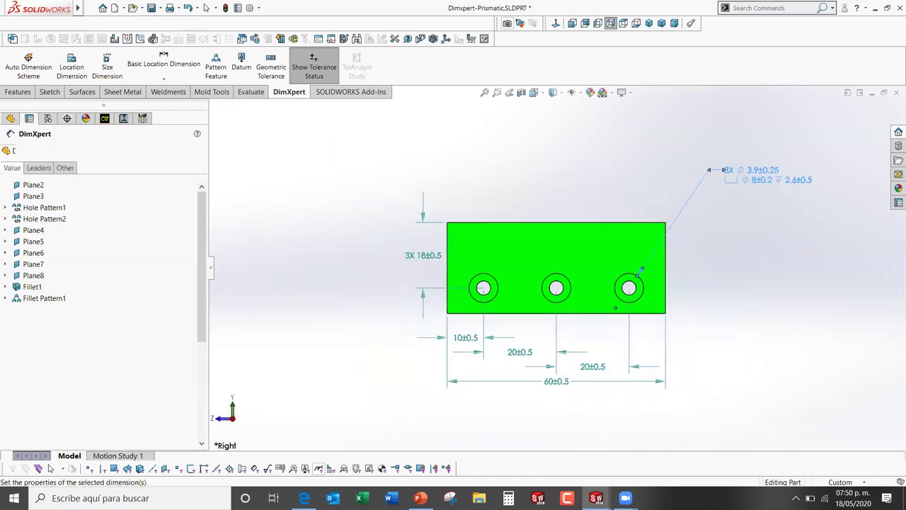
{"action": "left_click", "coordinate": [734, 272]}
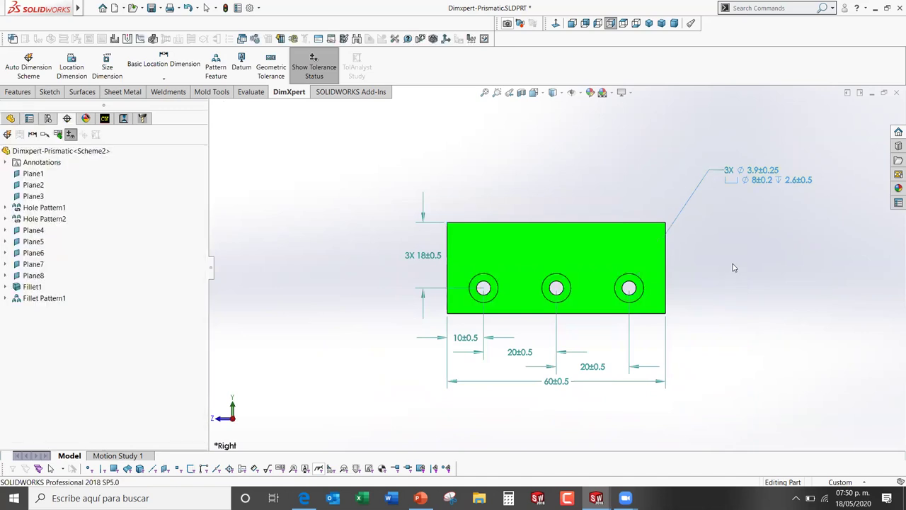
{"action": "scroll", "coordinate": [733, 268], "scroll_direction": "down", "scroll_amount": 2}
{"action": "left_click_drag", "start_coordinate": [751, 161], "coordinate": [708, 221]}
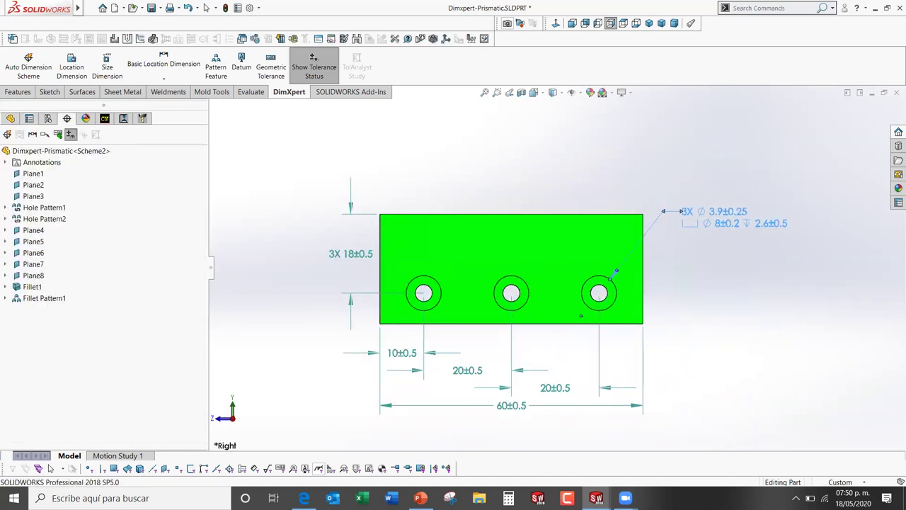
{"action": "left_click", "coordinate": [695, 302]}
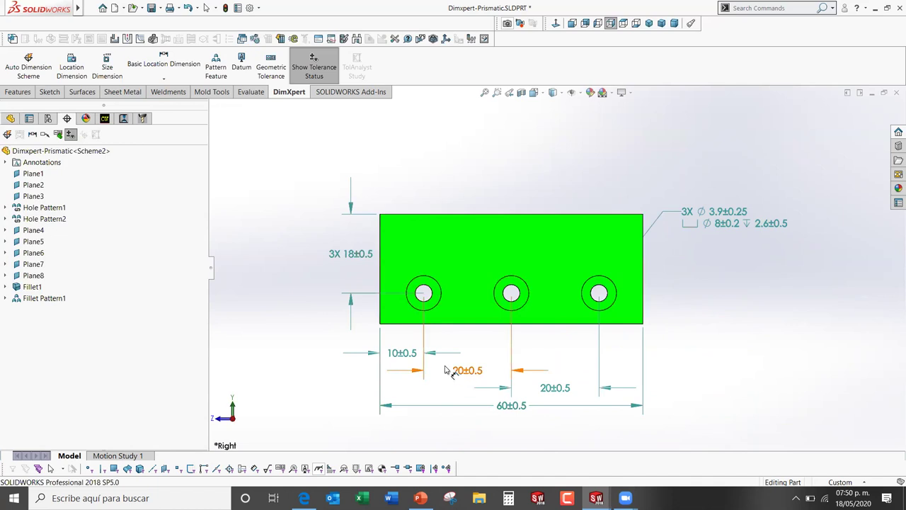
Step: Nudge the 10±0.5 dimension and both 20±0.5 dimensions upward toward the bracket's lower edge
{"action": "left_click", "coordinate": [411, 355]}
{"action": "left_click_drag", "start_coordinate": [410, 357], "coordinate": [411, 346]}
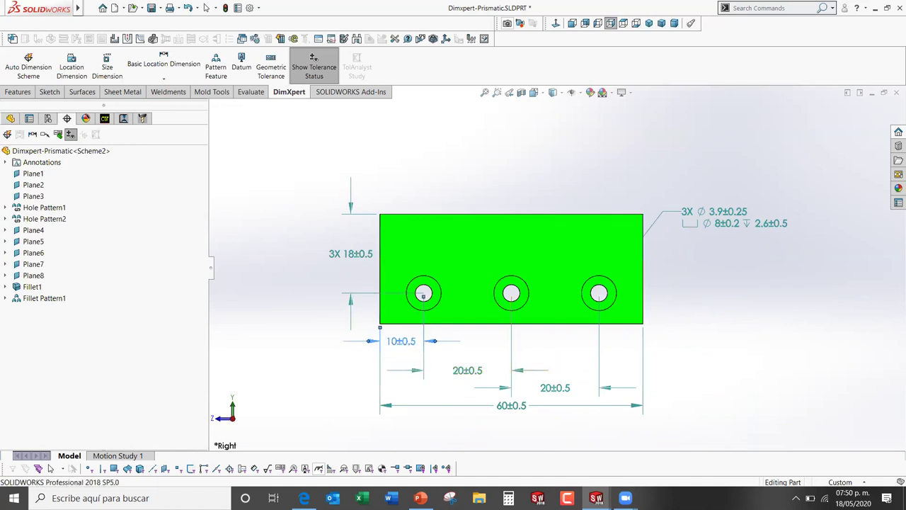
{"action": "left_click_drag", "start_coordinate": [469, 379], "coordinate": [468, 370]}
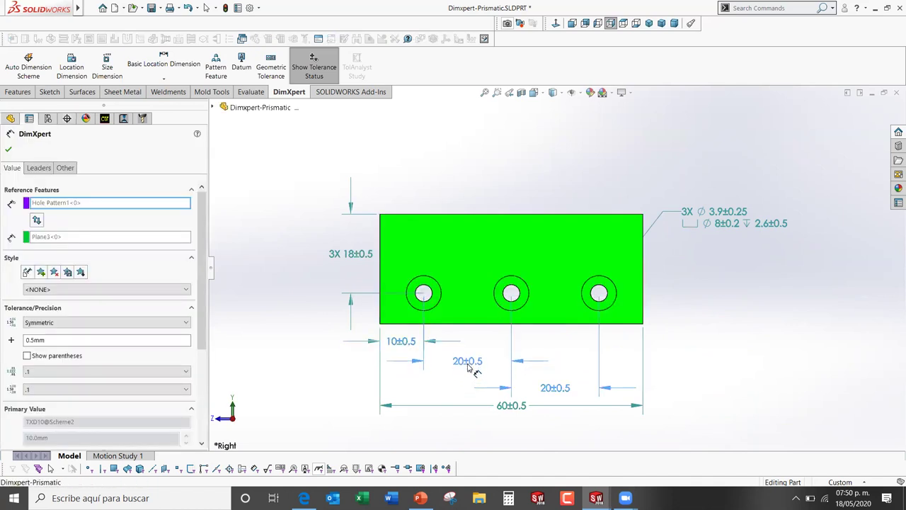
{"action": "left_click", "coordinate": [555, 390]}
{"action": "left_click_drag", "start_coordinate": [558, 394], "coordinate": [555, 383]}
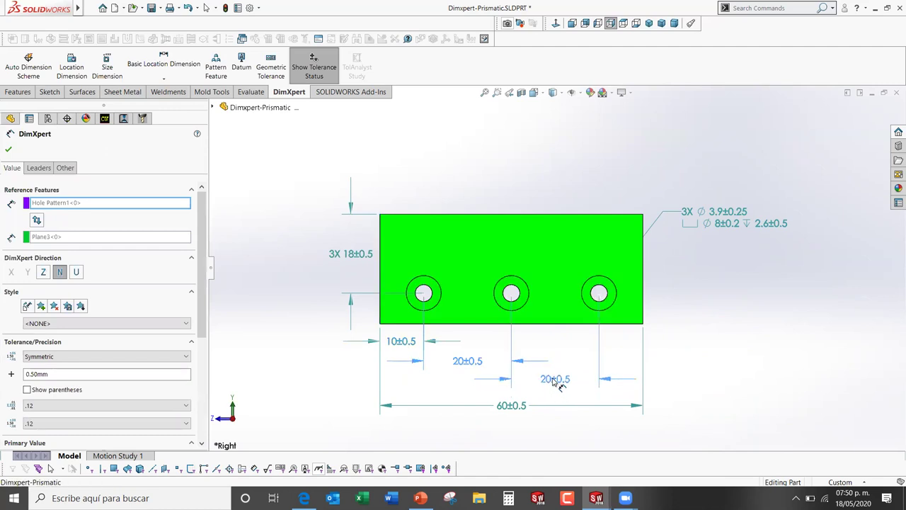
{"action": "left_click", "coordinate": [740, 369]}
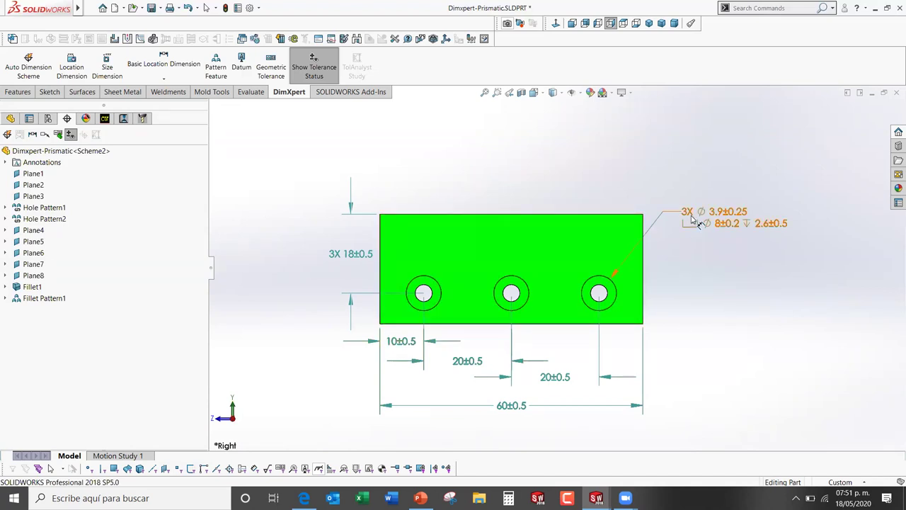
Step: Shift the 3X 18±0.5 dimension further left, then orbit the bracket into a tilted 3D view
{"action": "middle_click_drag", "start_coordinate": [572, 248], "coordinate": [570, 269]}
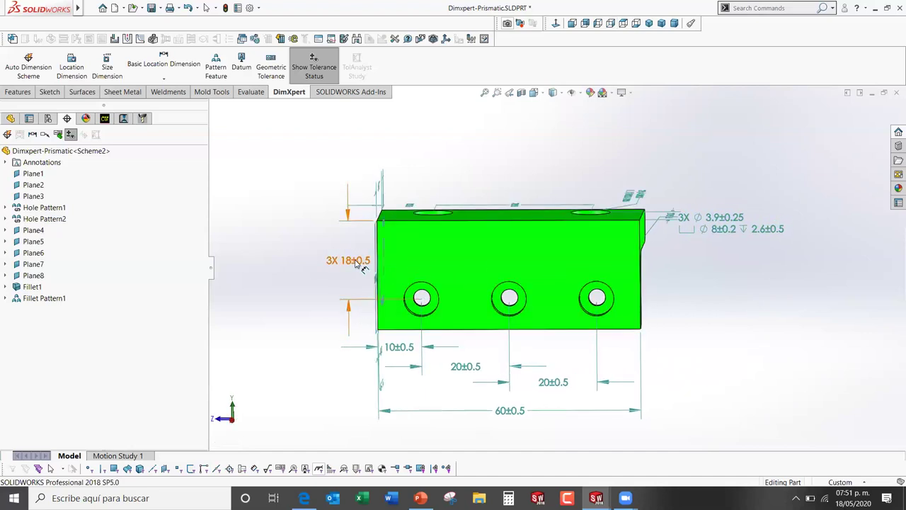
{"action": "left_click_drag", "start_coordinate": [347, 262], "coordinate": [322, 260]}
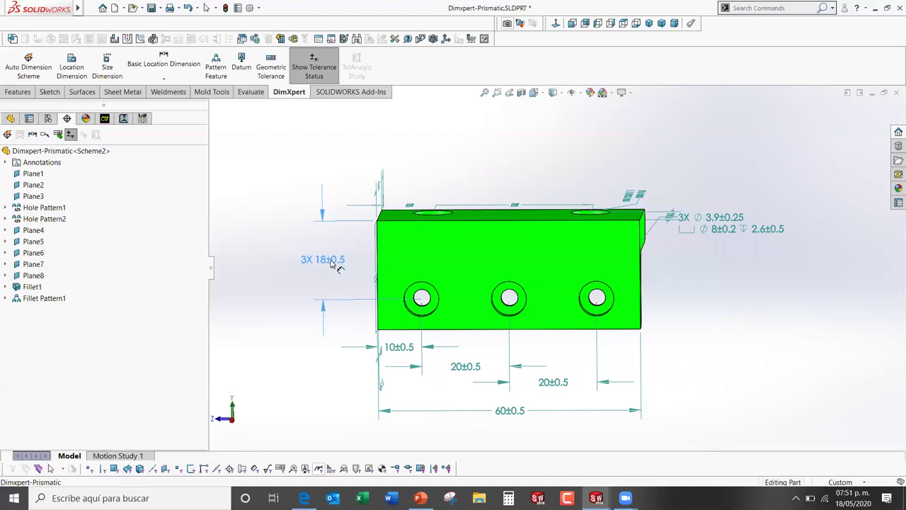
{"action": "left_click", "coordinate": [475, 150]}
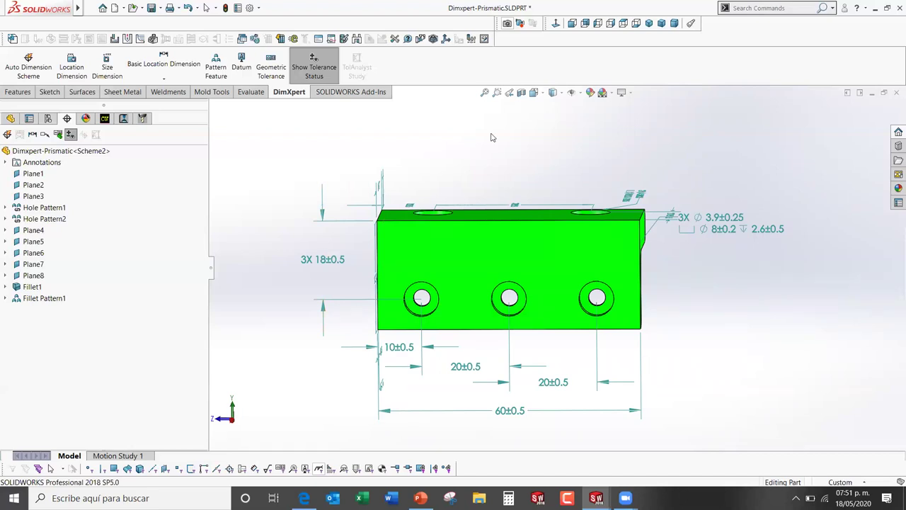
{"action": "mouse_move", "coordinate": [470, 146]}
{"action": "middle_mouse_down"}
{"action": "mouse_move", "coordinate": [491, 158]}
{"action": "mouse_move", "coordinate": [500, 198]}
{"action": "mouse_move", "coordinate": [536, 172]}
{"action": "mouse_move", "coordinate": [548, 183]}
{"action": "middle_mouse_up"}
{"action": "middle_click_drag", "start_coordinate": [487, 181], "coordinate": [378, 160]}
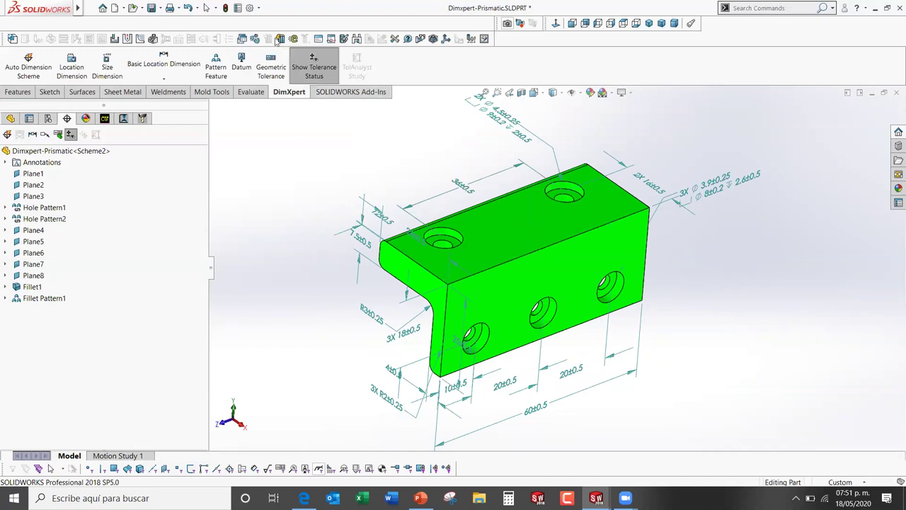
Step: In Document Properties > DimXpert > Size Dimension, keep the diameter tolerance Symmetric and accept
{"action": "left_click", "coordinate": [250, 8]}
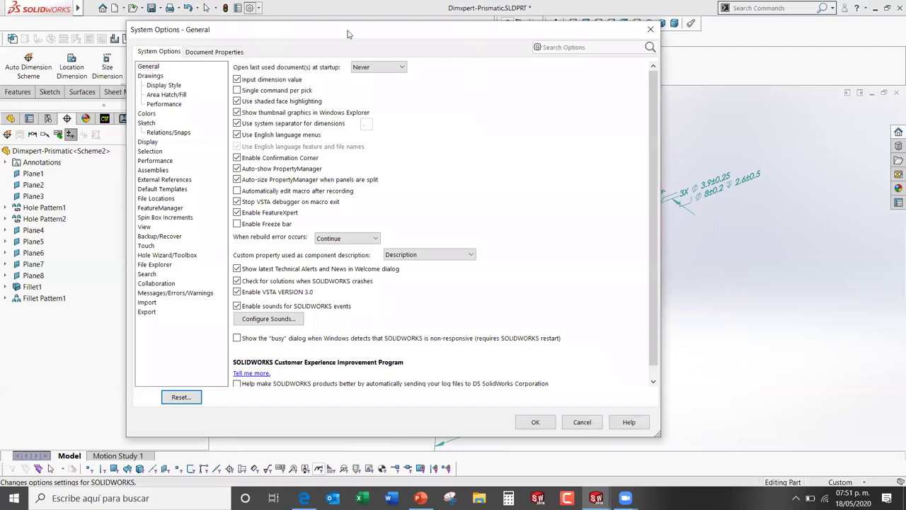
{"action": "left_click_drag", "start_coordinate": [348, 33], "coordinate": [377, 41]}
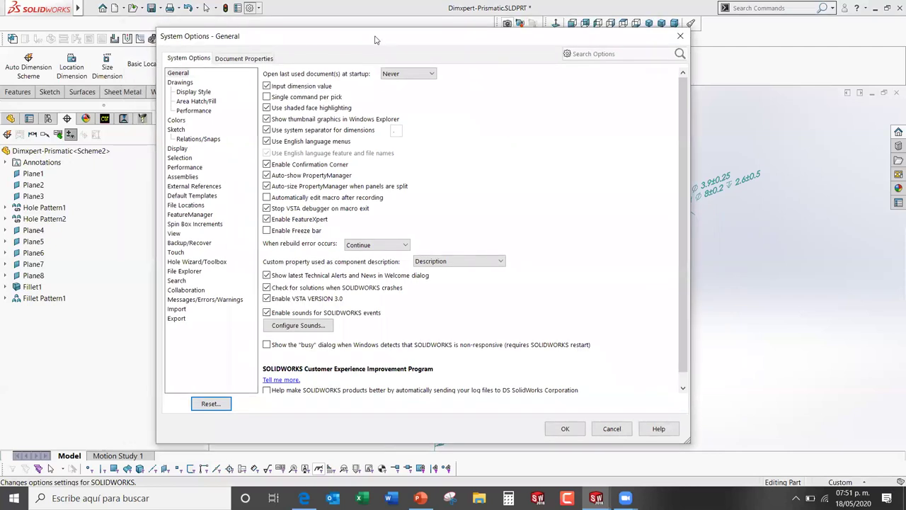
{"action": "left_click", "coordinate": [249, 62]}
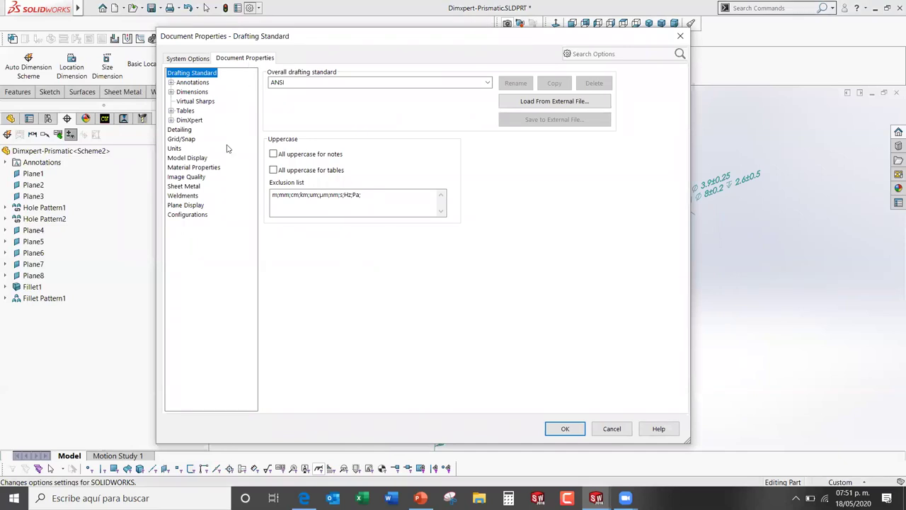
{"action": "left_click", "coordinate": [193, 121]}
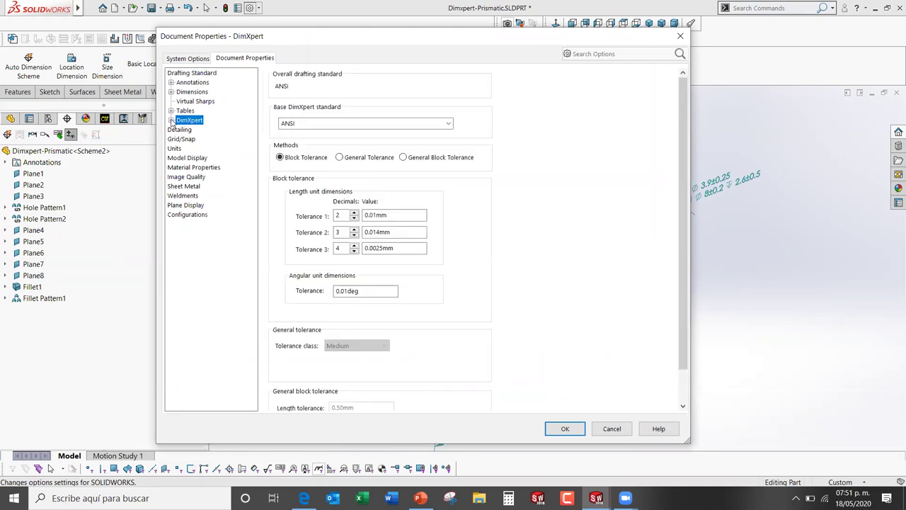
{"action": "left_click", "coordinate": [170, 121]}
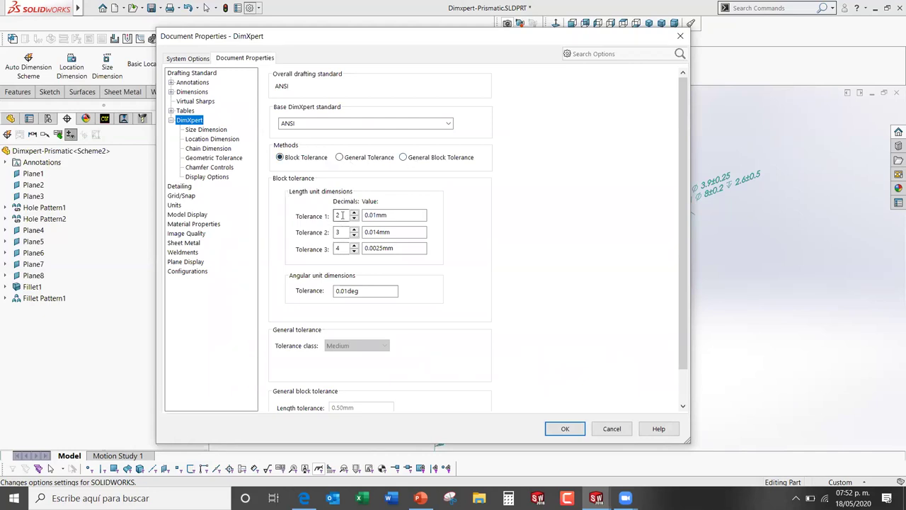
{"action": "left_click", "coordinate": [206, 130]}
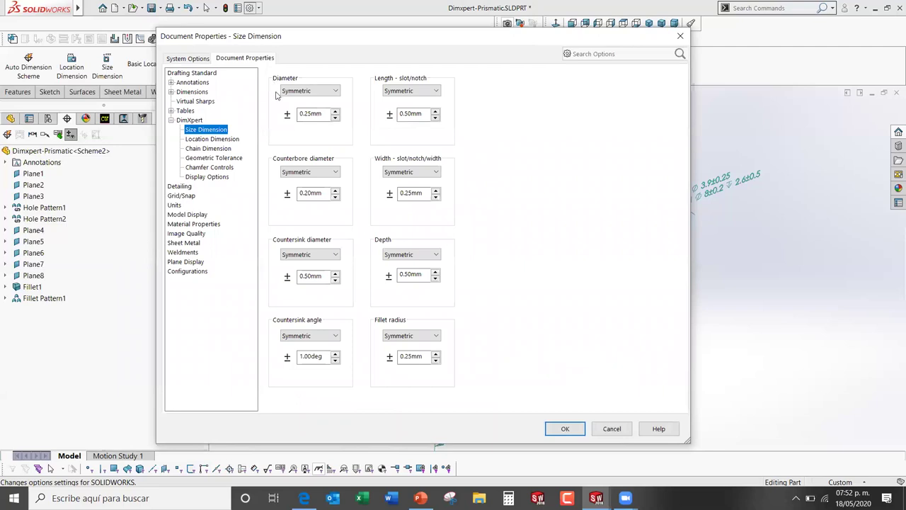
{"action": "left_click", "coordinate": [330, 92]}
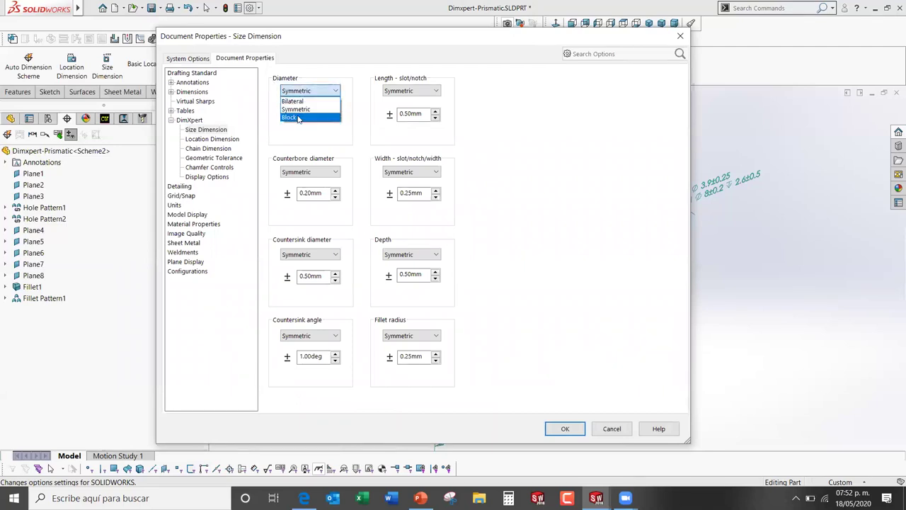
{"action": "left_click", "coordinate": [348, 91]}
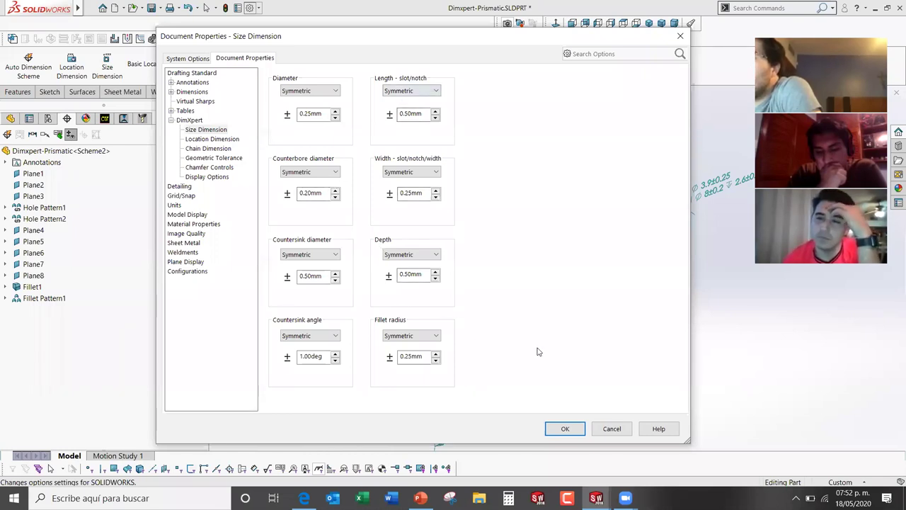
{"action": "left_click", "coordinate": [565, 429]}
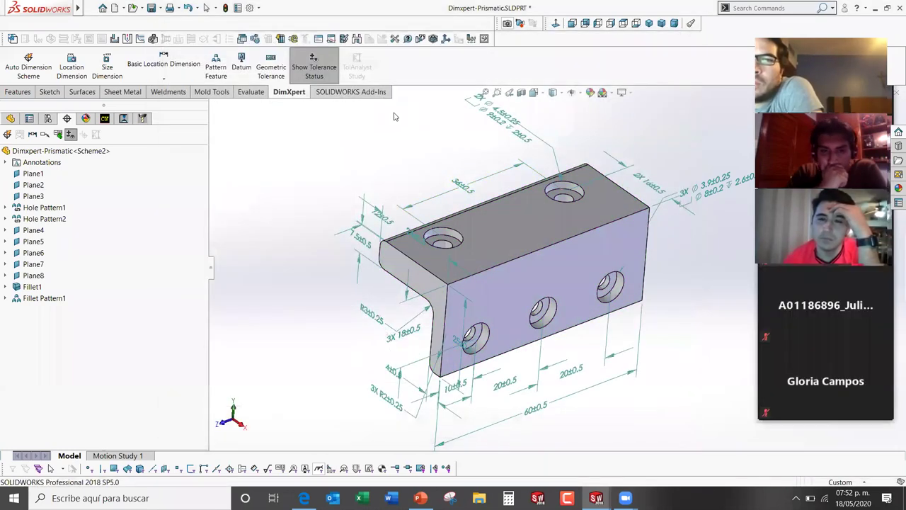
Step: Delete the Dimxpert-Prismatic Scheme2 root with all its features and tolerances, then orbit the bare part
{"action": "mouse_move", "coordinate": [675, 243]}
{"action": "middle_mouse_down"}
{"action": "mouse_move", "coordinate": [661, 227]}
{"action": "mouse_move", "coordinate": [664, 182]}
{"action": "middle_mouse_up"}
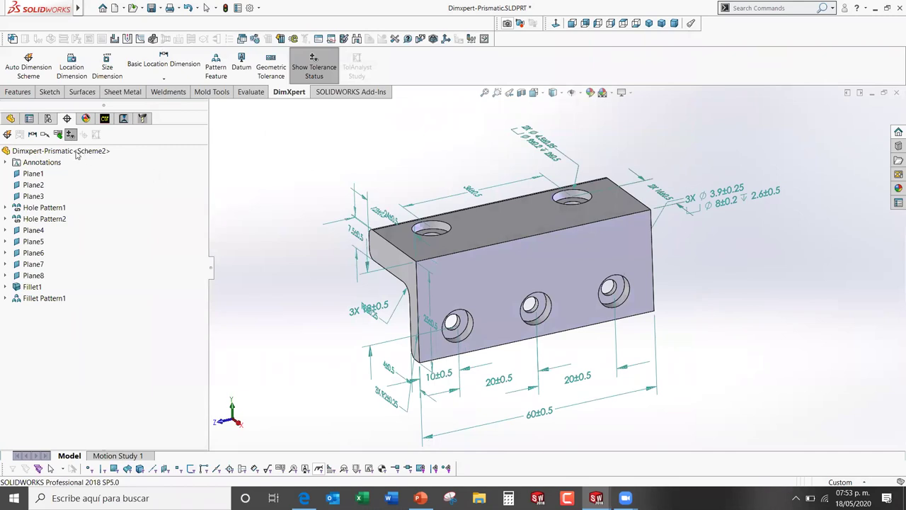
{"action": "left_click", "coordinate": [76, 155]}
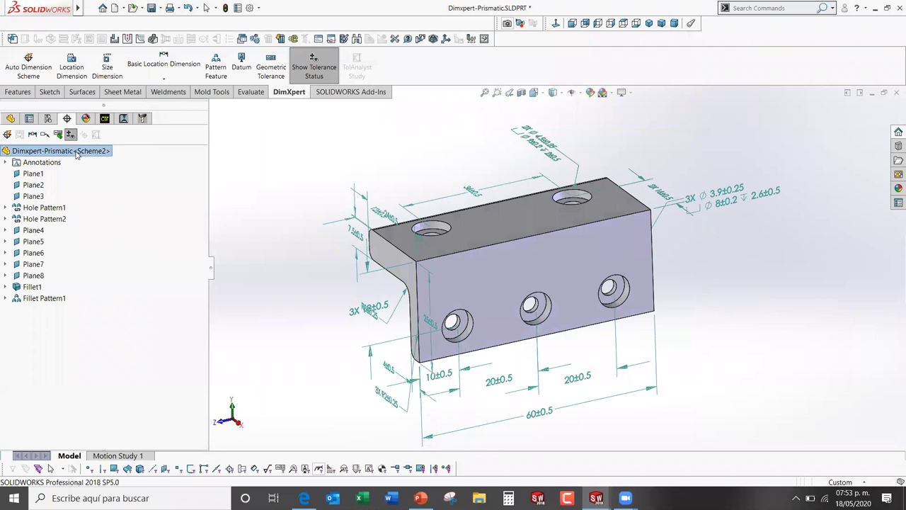
{"action": "right_click", "coordinate": [77, 155]}
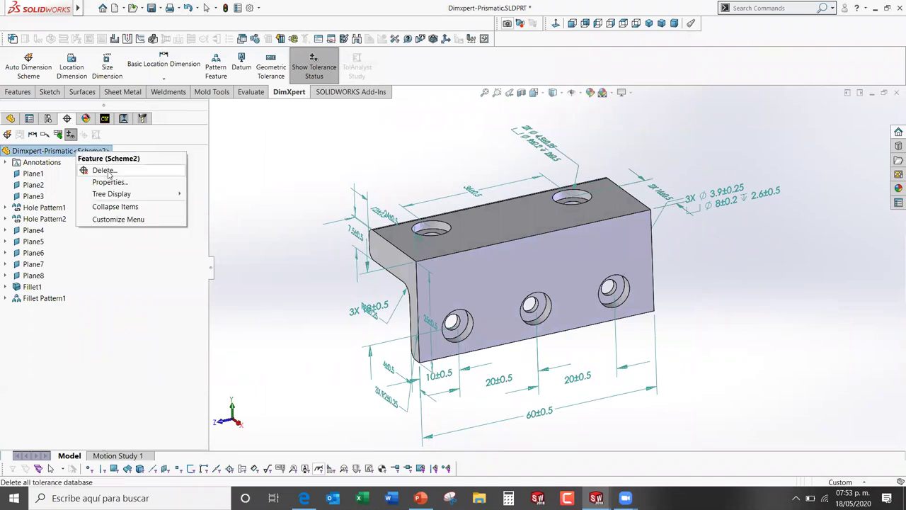
{"action": "left_click", "coordinate": [103, 171]}
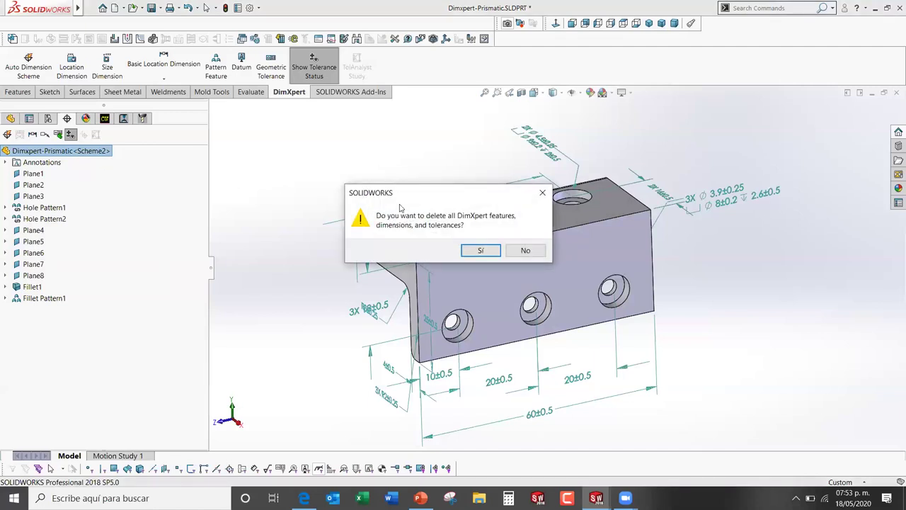
{"action": "left_click", "coordinate": [477, 252]}
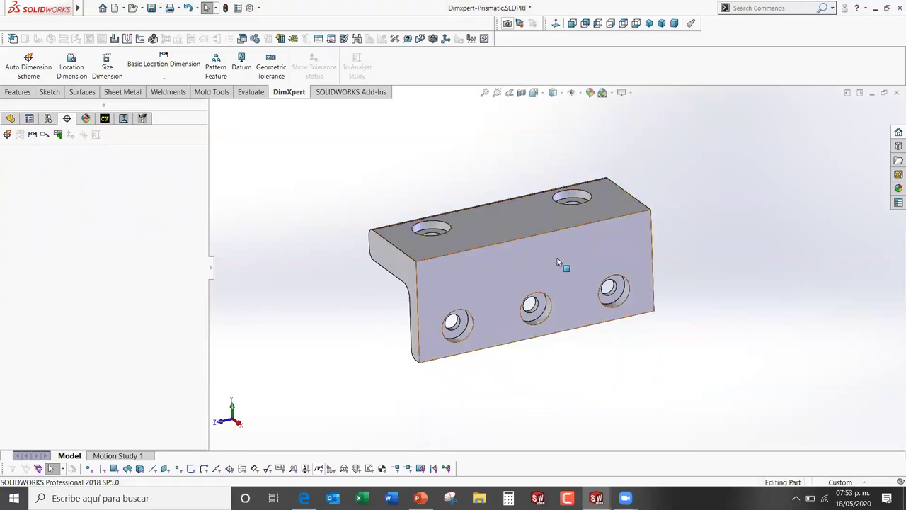
{"action": "mouse_move", "coordinate": [562, 246]}
{"action": "middle_mouse_down"}
{"action": "mouse_move", "coordinate": [579, 253]}
{"action": "mouse_move", "coordinate": [383, 172]}
{"action": "middle_mouse_up"}
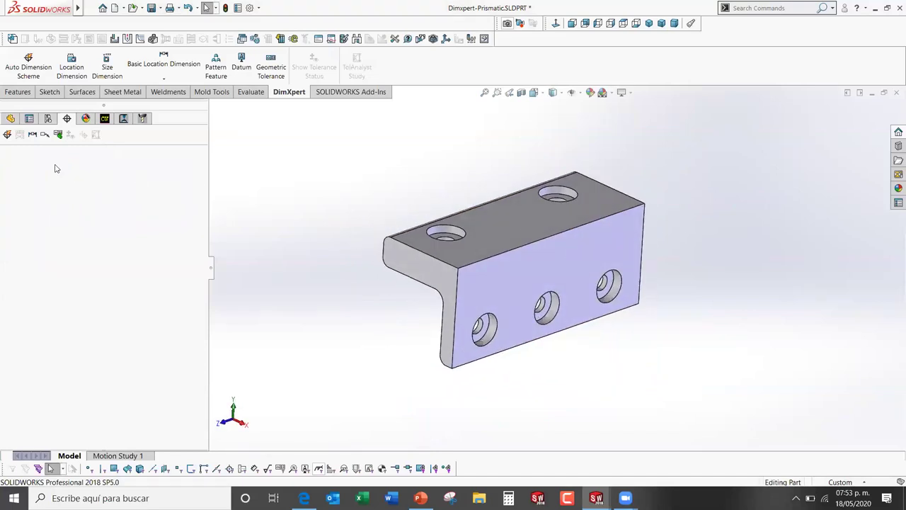
Step: Create a Geometric auto-dimension scheme using front, top and left end faces as primary, secondary, tertiary datums
{"action": "left_click", "coordinate": [7, 135]}
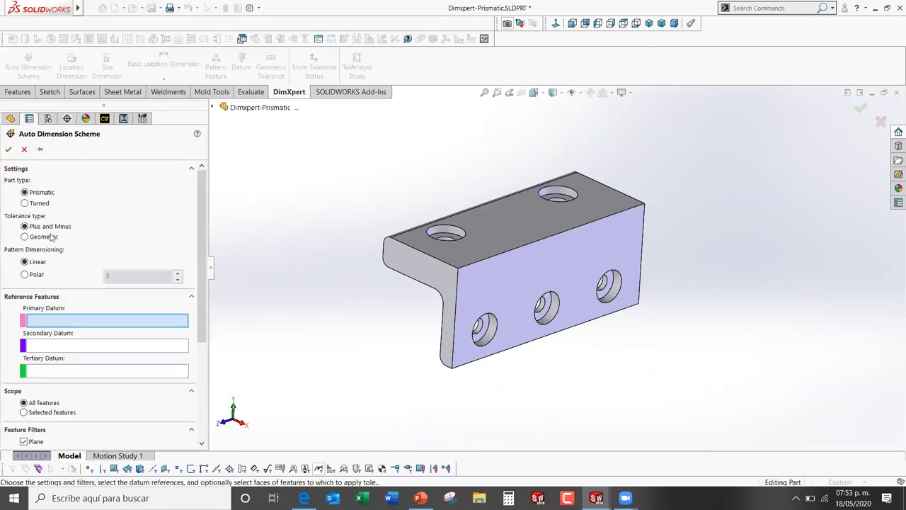
{"action": "left_click", "coordinate": [25, 237]}
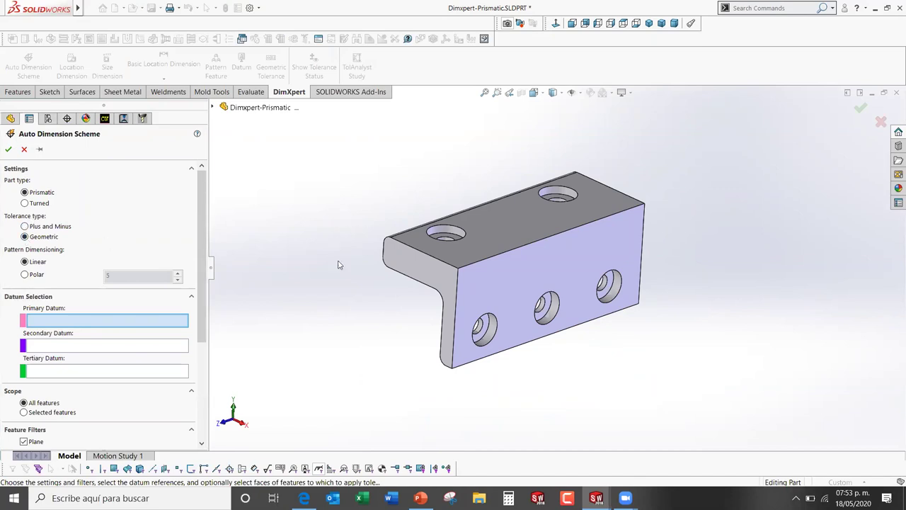
{"action": "left_click", "coordinate": [511, 279]}
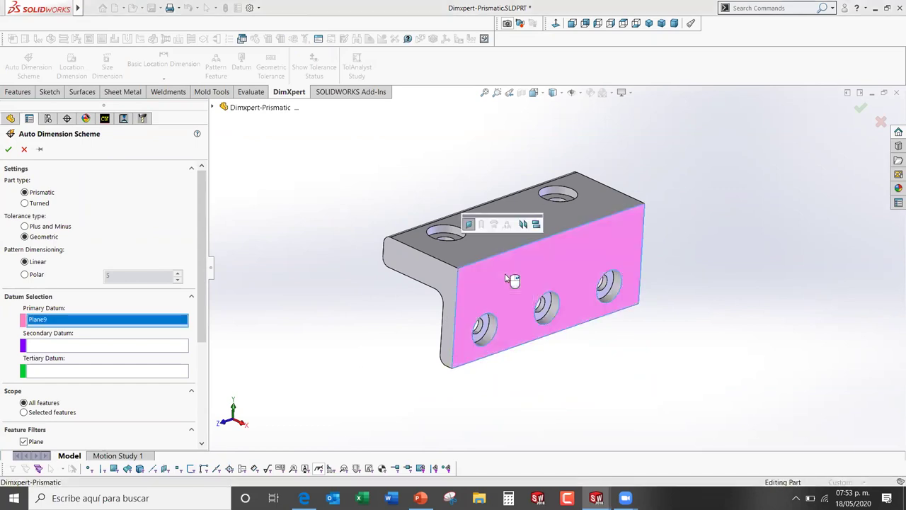
{"action": "left_click", "coordinate": [482, 249]}
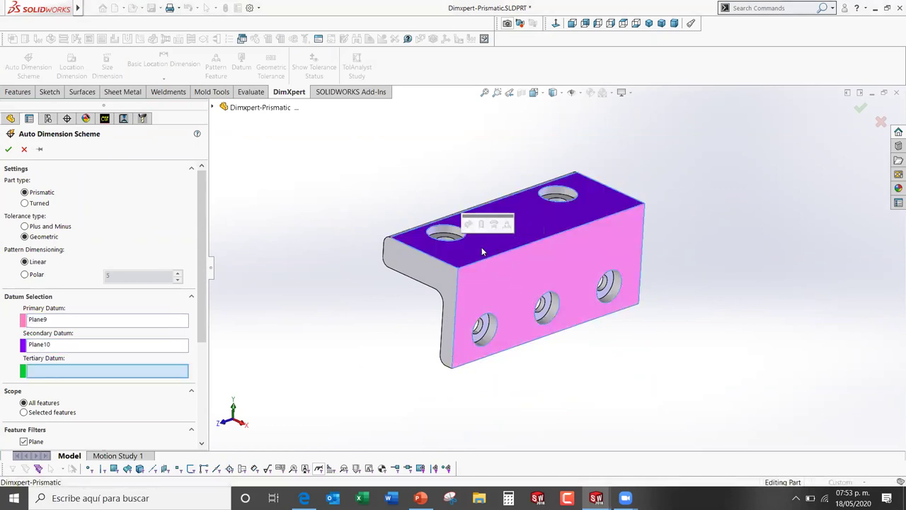
{"action": "left_click", "coordinate": [429, 275]}
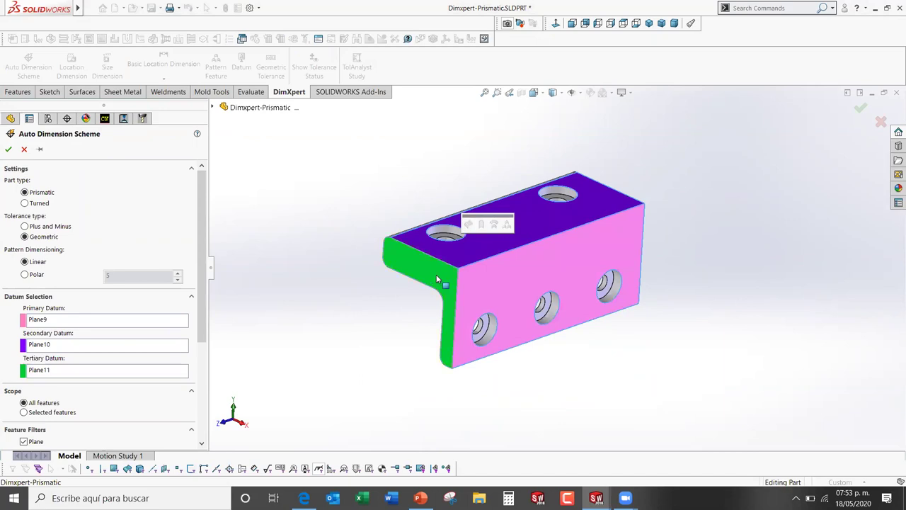
{"action": "mouse_move", "coordinate": [204, 199]}
{"action": "left_mouse_down"}
{"action": "mouse_move", "coordinate": [215, 264]}
{"action": "mouse_move", "coordinate": [202, 192]}
{"action": "left_mouse_up"}
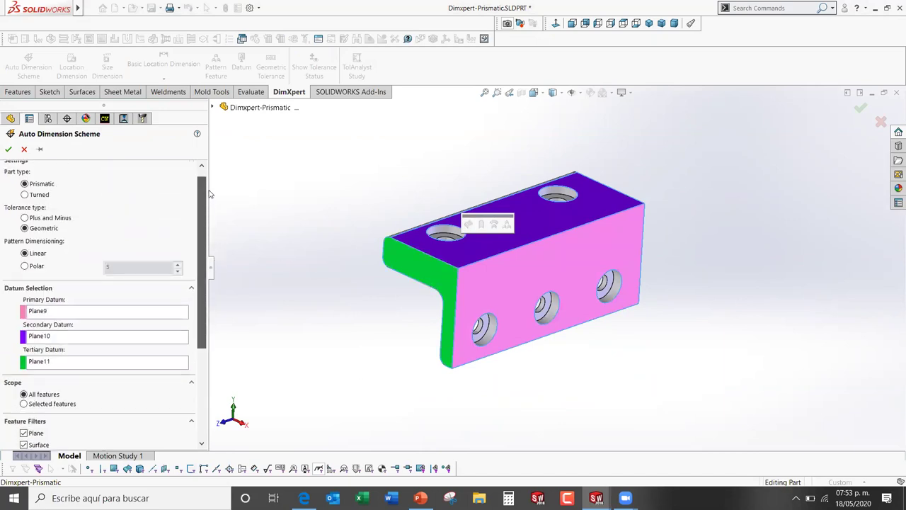
{"action": "left_click", "coordinate": [8, 148]}
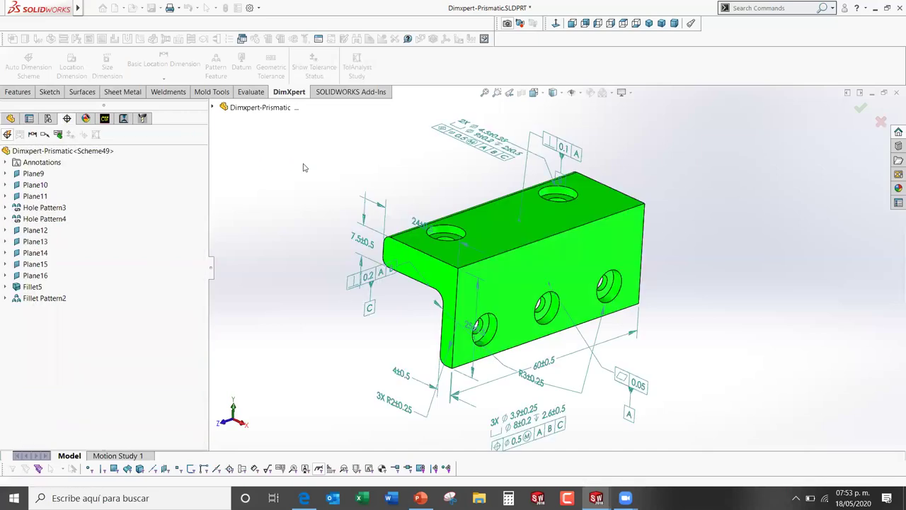
Step: Fit the bracket in view and move the 0.05 flatness frame higher up
{"action": "mouse_move", "coordinate": [485, 181]}
{"action": "middle_mouse_down"}
{"action": "mouse_move", "coordinate": [480, 151]}
{"action": "mouse_move", "coordinate": [414, 174]}
{"action": "middle_mouse_up"}
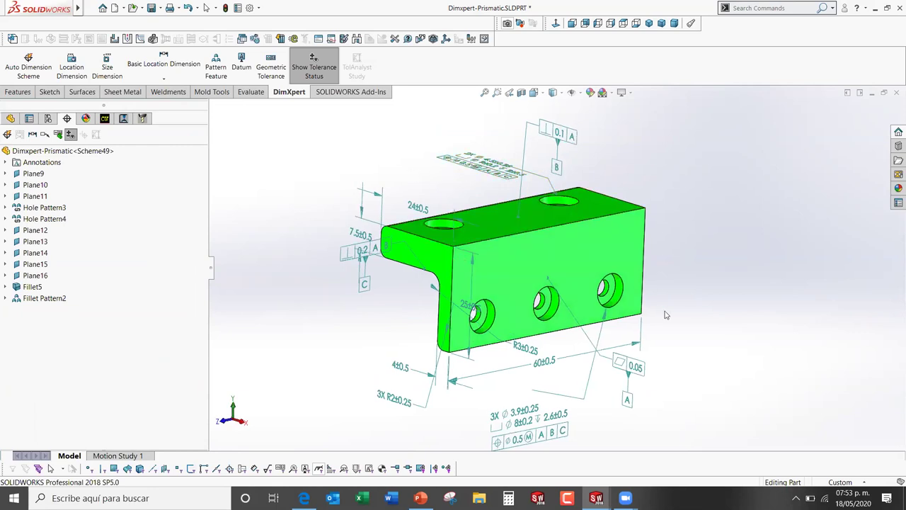
{"action": "key", "text": "f"}
{"action": "left_click_drag", "start_coordinate": [614, 348], "coordinate": [648, 231]}
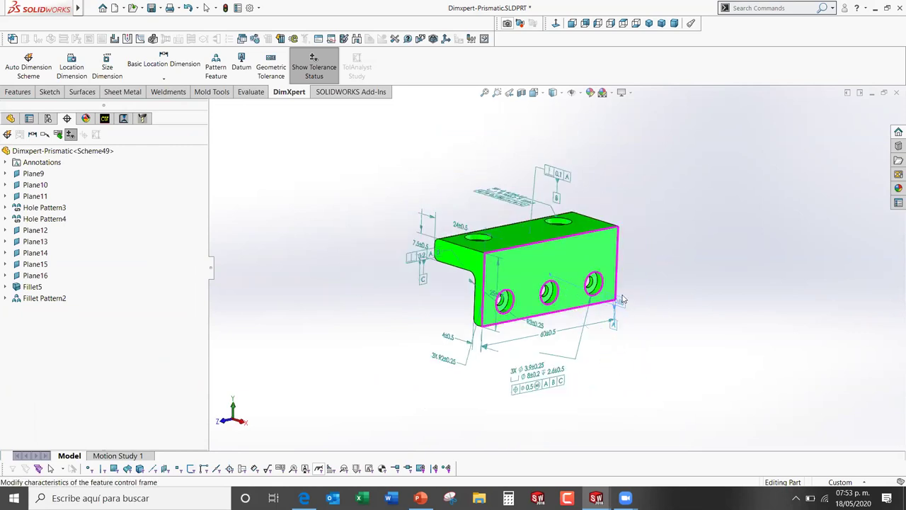
{"action": "left_click", "coordinate": [647, 231]}
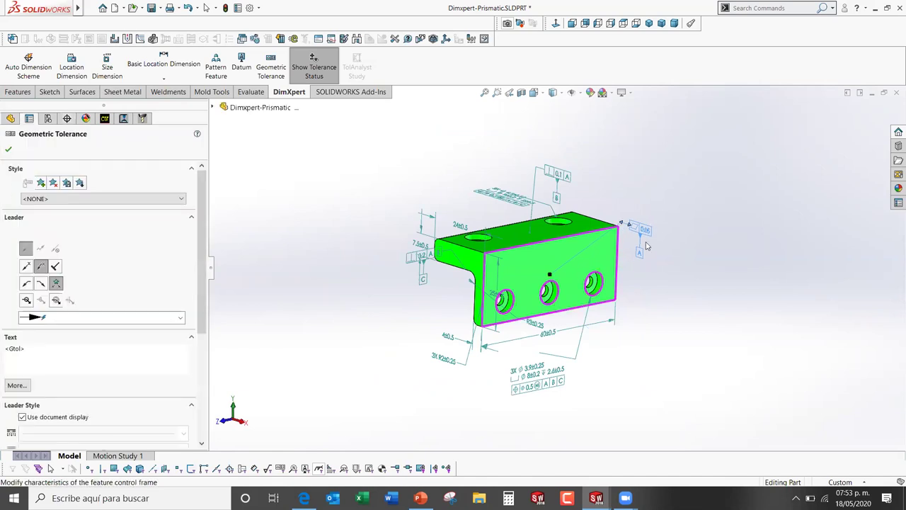
{"action": "scroll", "coordinate": [631, 255], "scroll_direction": "down", "scroll_amount": 1}
{"action": "scroll", "coordinate": [627, 260], "scroll_direction": "down", "scroll_amount": 1}
{"action": "scroll", "coordinate": [626, 260], "scroll_direction": "down", "scroll_amount": 1}
{"action": "scroll", "coordinate": [626, 261], "scroll_direction": "down", "scroll_amount": 1}
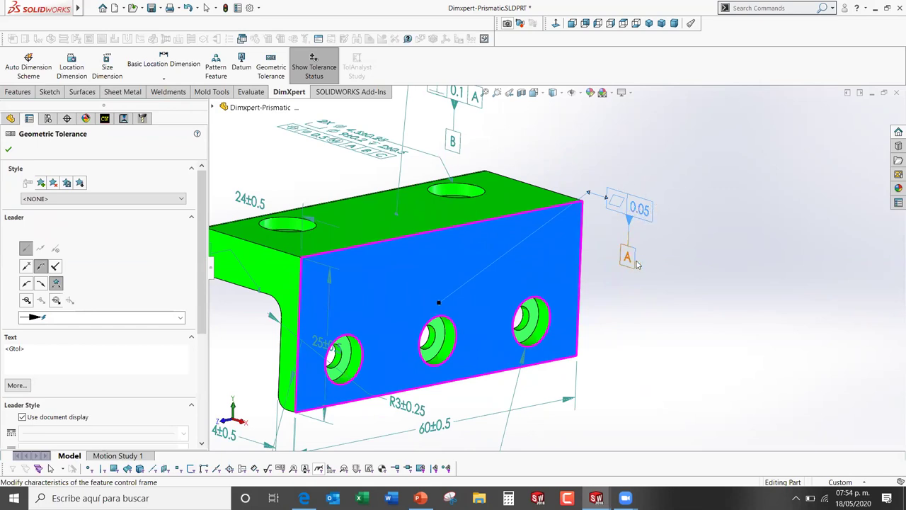
{"action": "scroll", "coordinate": [637, 264], "scroll_direction": "up", "scroll_amount": 2}
Step: Move the 0.1 feature control frame further to the right
{"action": "left_click_drag", "start_coordinate": [507, 150], "coordinate": [529, 156]}
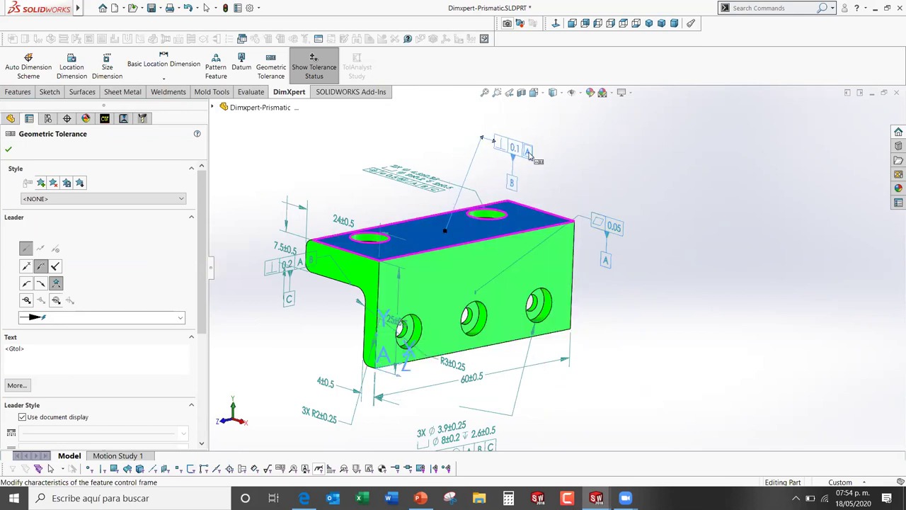
{"action": "scroll", "coordinate": [524, 169], "scroll_direction": "down", "scroll_amount": 3}
{"action": "scroll", "coordinate": [523, 168], "scroll_direction": "down", "scroll_amount": 3}
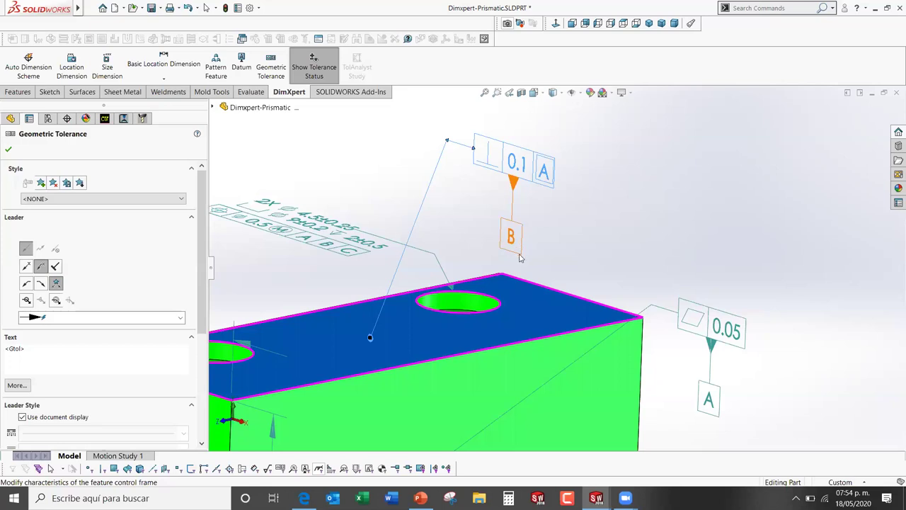
{"action": "scroll", "coordinate": [519, 258], "scroll_direction": "up", "scroll_amount": 5}
{"action": "mouse_move", "coordinate": [303, 337]}
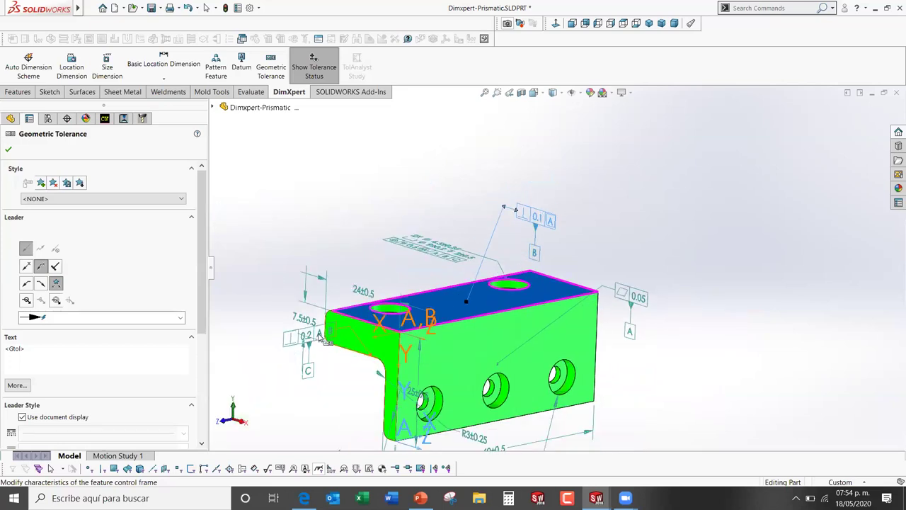
Step: Move the 0.2 A B perpendicularity frame up and left, then finish editing the frames
{"action": "left_click_drag", "start_coordinate": [285, 344], "coordinate": [260, 262]}
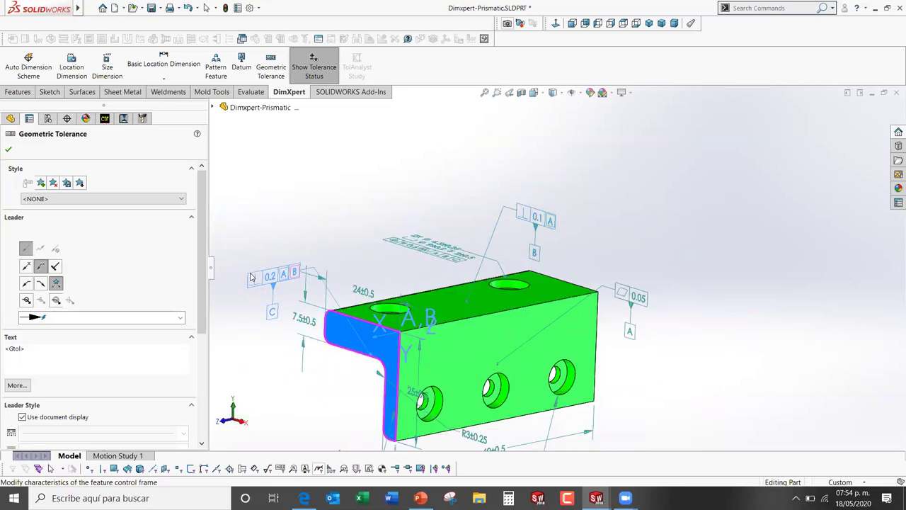
{"action": "scroll", "coordinate": [379, 368], "scroll_direction": "down", "scroll_amount": 2}
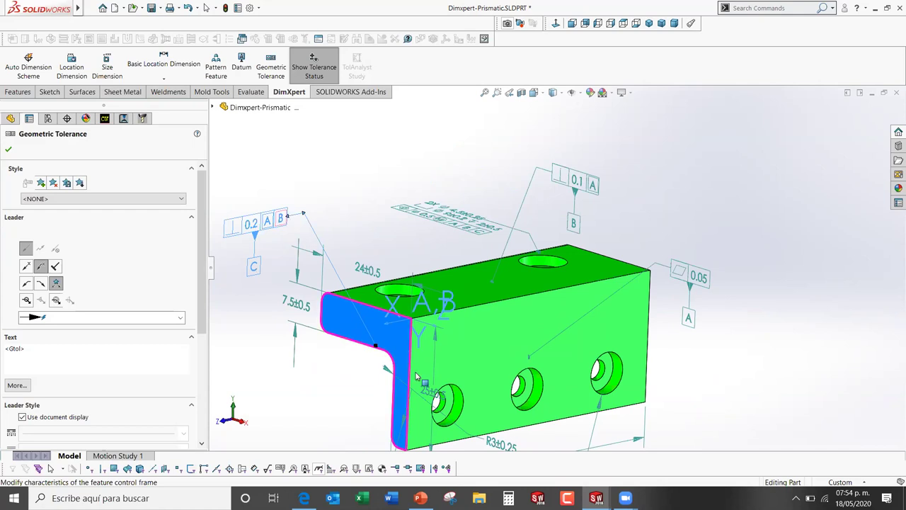
{"action": "key", "text": "Escape"}
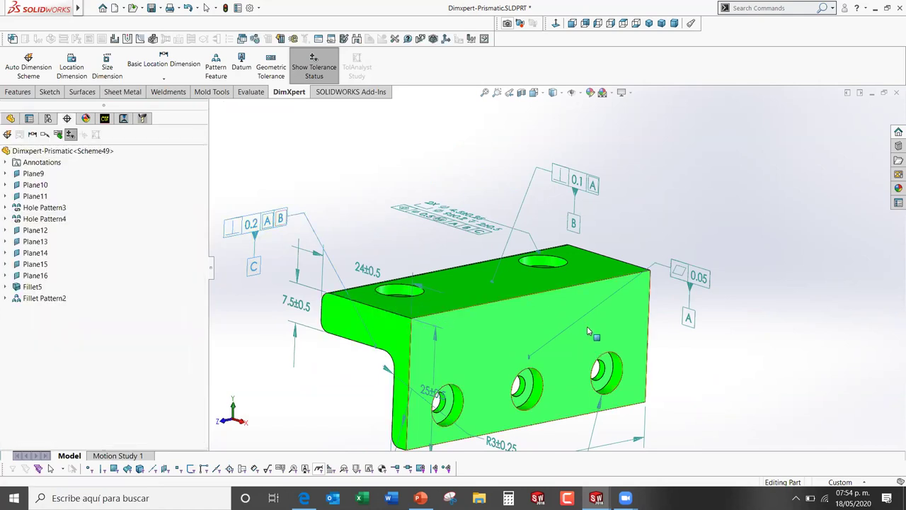
{"action": "scroll", "coordinate": [647, 196], "scroll_direction": "up", "scroll_amount": 2}
{"action": "scroll", "coordinate": [538, 374], "scroll_direction": "up", "scroll_amount": 1}
{"action": "scroll", "coordinate": [538, 374], "scroll_direction": "down", "scroll_amount": 2}
{"action": "scroll", "coordinate": [540, 347], "scroll_direction": "down", "scroll_amount": 1}
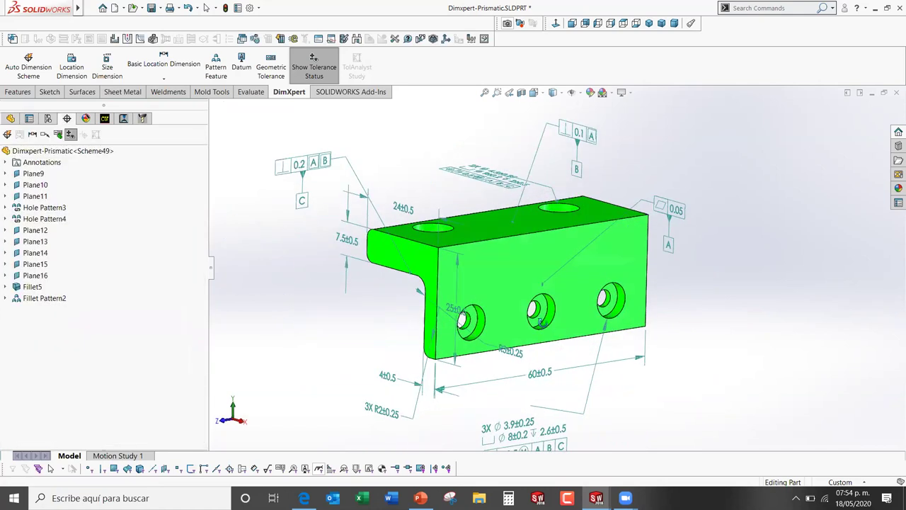
{"action": "scroll", "coordinate": [538, 326], "scroll_direction": "down", "scroll_amount": 1}
{"action": "scroll", "coordinate": [538, 315], "scroll_direction": "down", "scroll_amount": 1}
{"action": "middle_click_drag", "start_coordinate": [540, 312], "coordinate": [622, 352]}
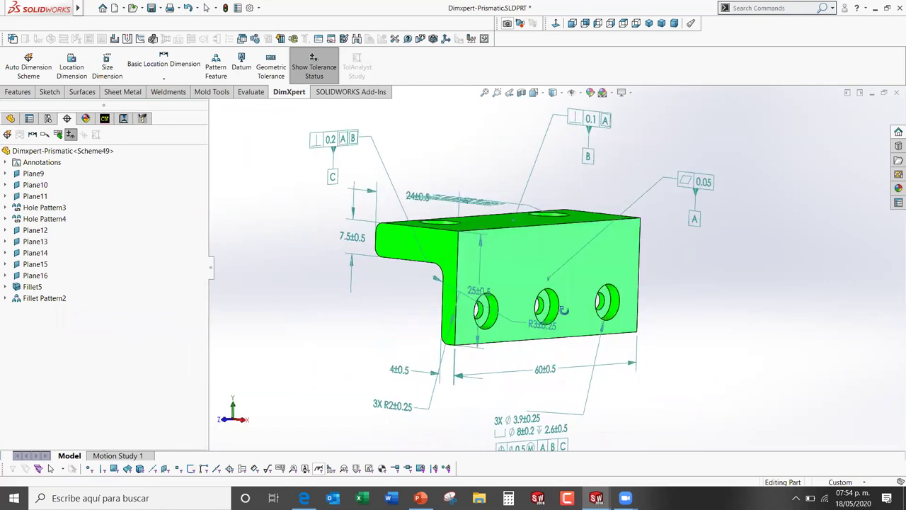
Step: Step through the Front and Top standard views to the bracket's Right view
{"action": "scroll", "coordinate": [621, 352], "scroll_direction": "up", "scroll_amount": 1}
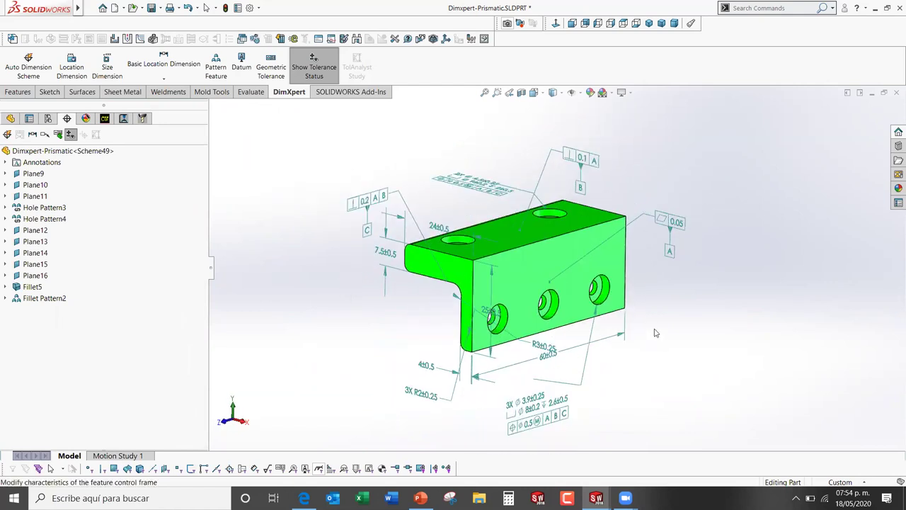
{"action": "key", "text": "ctrl+1"}
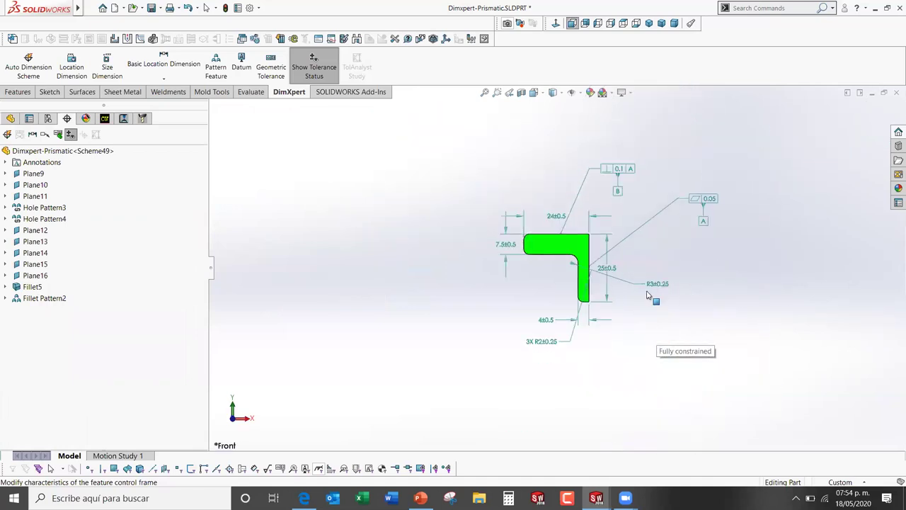
{"action": "scroll", "coordinate": [650, 286], "scroll_direction": "down", "scroll_amount": 3}
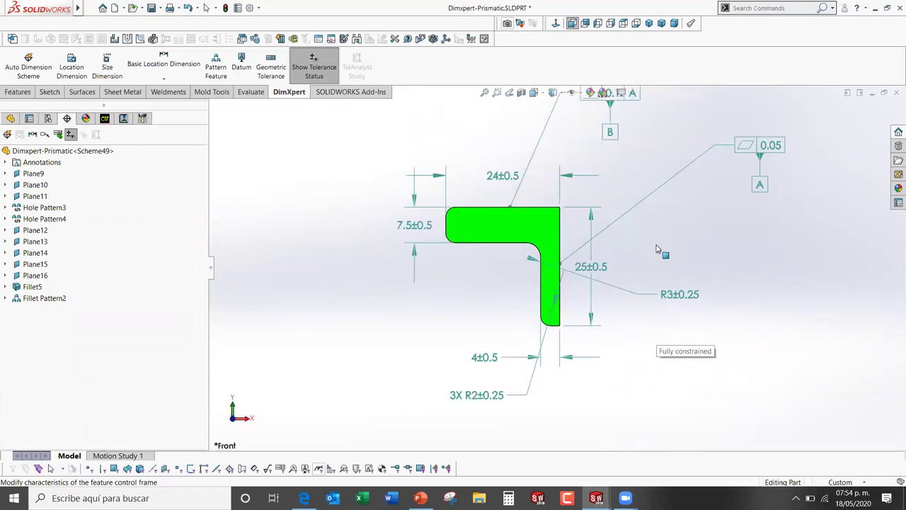
{"action": "key", "text": "ctrl+5"}
{"action": "key", "text": "ctrl+7"}
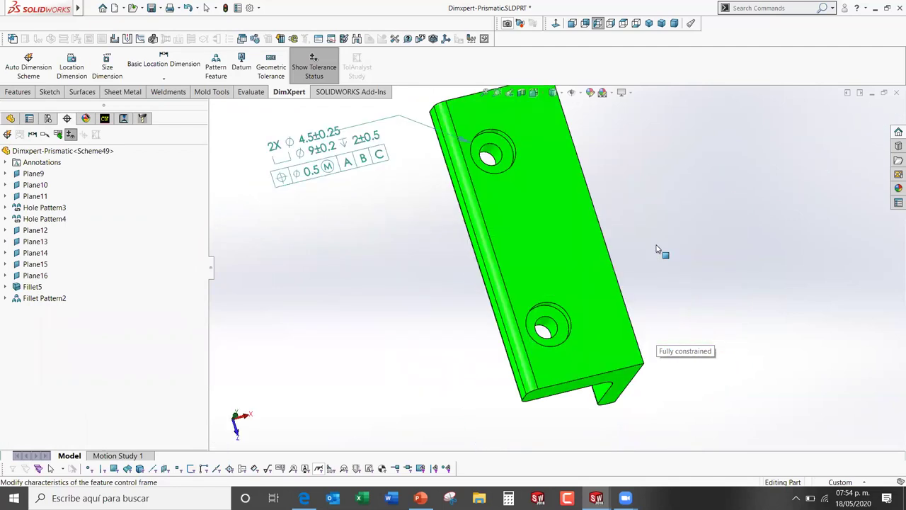
{"action": "key", "text": "ctrl+4"}
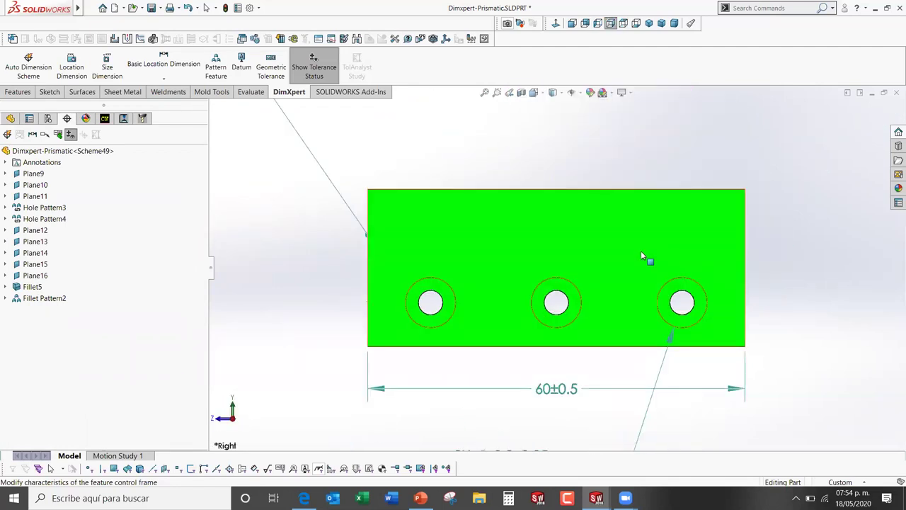
Step: Drag the 3X ⌀3.9±0.25 hole callout to the bracket's upper right and close its properties
{"action": "left_click_drag", "start_coordinate": [652, 319], "coordinate": [704, 237]}
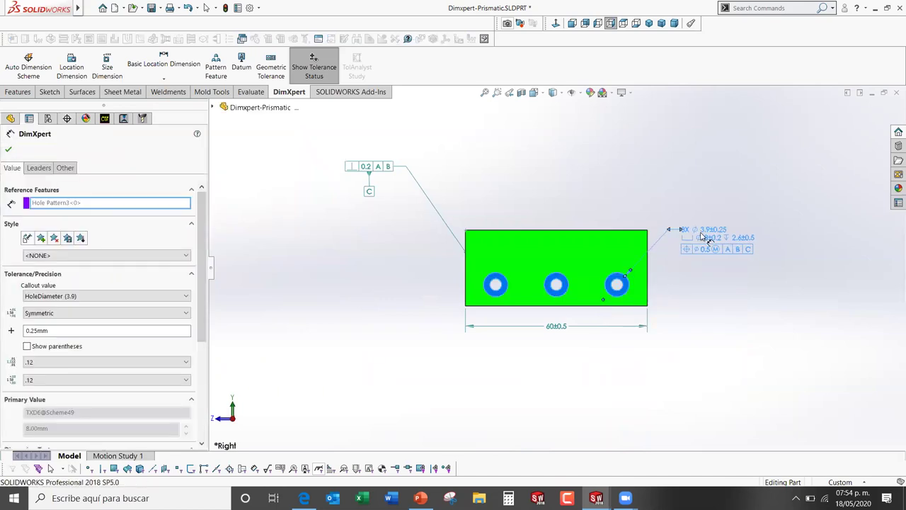
{"action": "scroll", "coordinate": [703, 237], "scroll_direction": "down", "scroll_amount": 2}
{"action": "scroll", "coordinate": [711, 290], "scroll_direction": "down", "scroll_amount": 1}
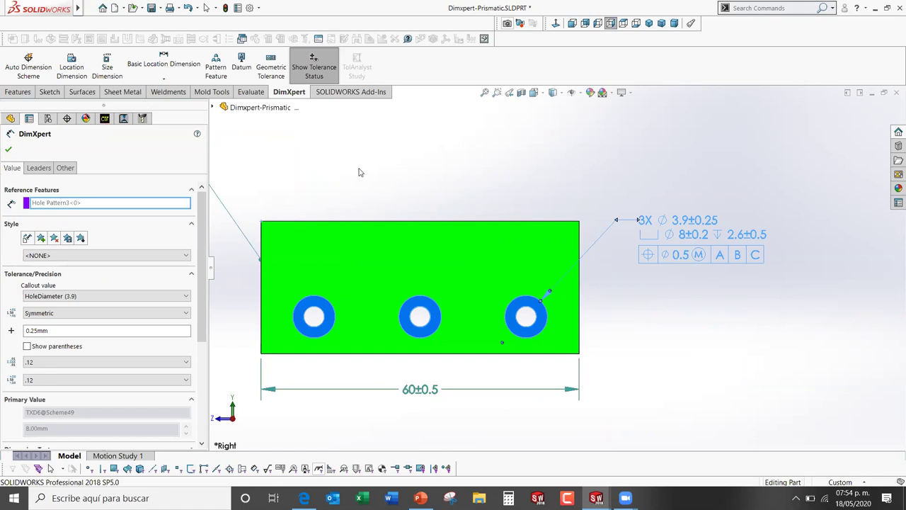
{"action": "mouse_move", "coordinate": [717, 243]}
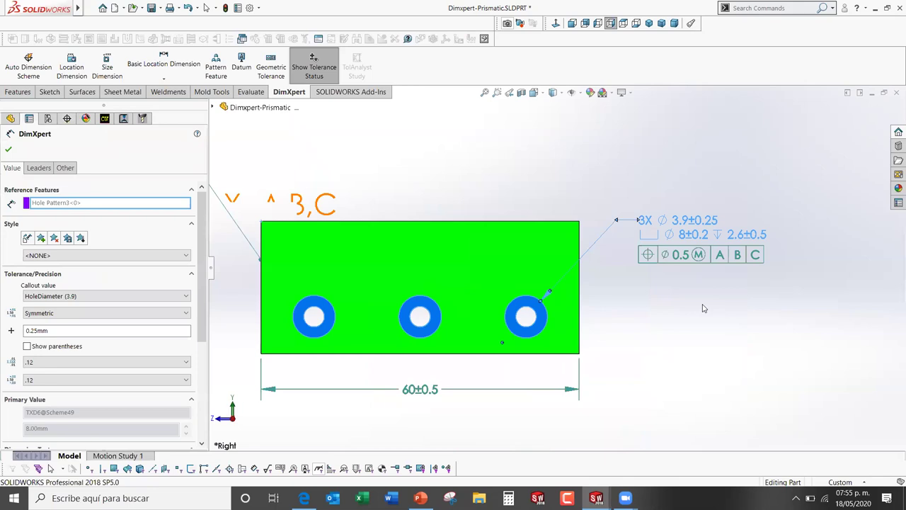
{"action": "key", "text": "Escape"}
Step: Zoom out and orbit the bracket from the Right view to a 3D angle showing its top face
{"action": "scroll", "coordinate": [687, 306], "scroll_direction": "up", "scroll_amount": 2}
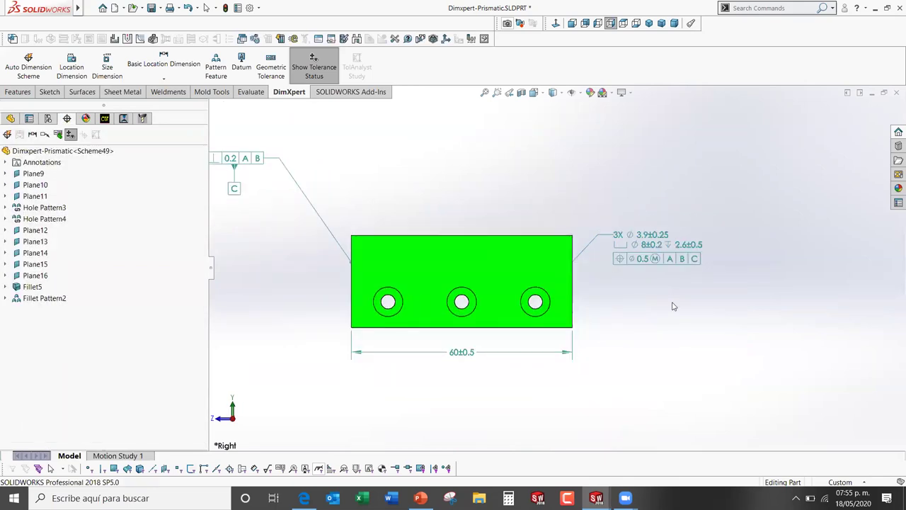
{"action": "scroll", "coordinate": [432, 217], "scroll_direction": "up", "scroll_amount": 1}
{"action": "scroll", "coordinate": [464, 213], "scroll_direction": "down", "scroll_amount": 1}
{"action": "middle_click_drag", "start_coordinate": [464, 213], "coordinate": [473, 180]}
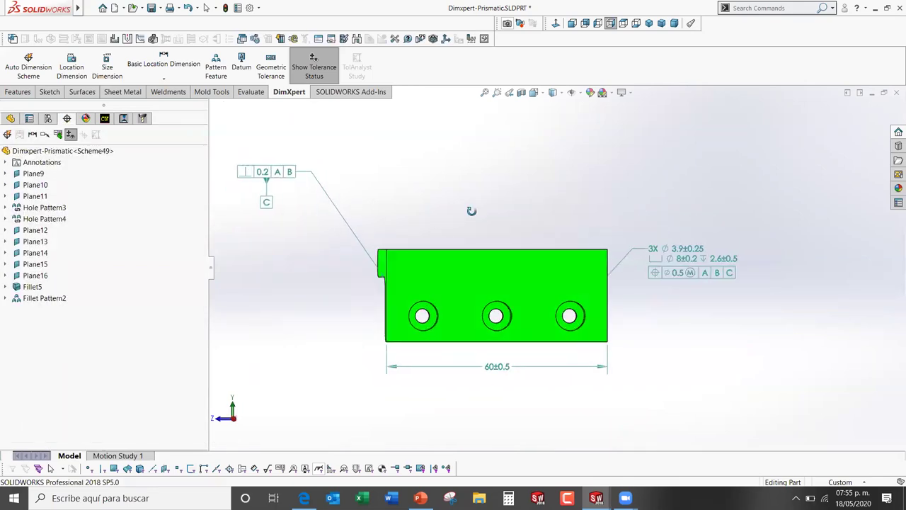
{"action": "scroll", "coordinate": [473, 180], "scroll_direction": "up", "scroll_amount": 1}
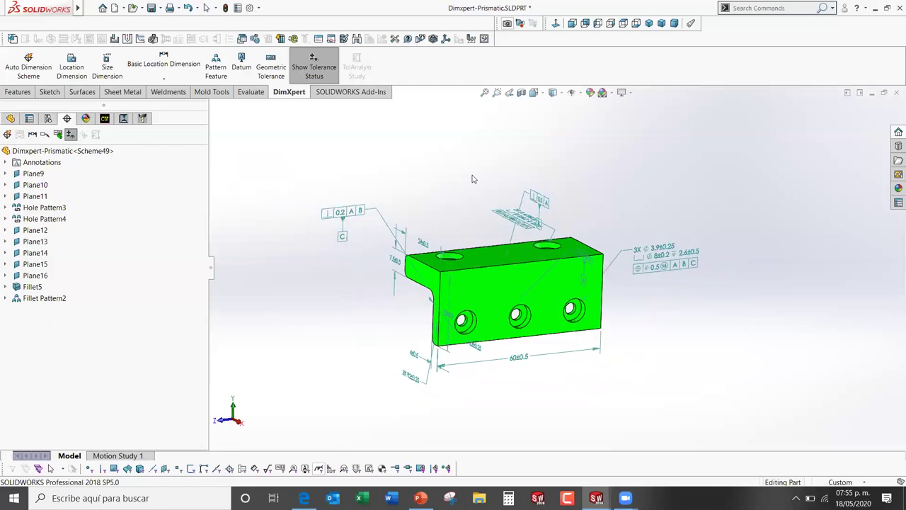
{"action": "middle_click_drag", "start_coordinate": [468, 186], "coordinate": [462, 195]}
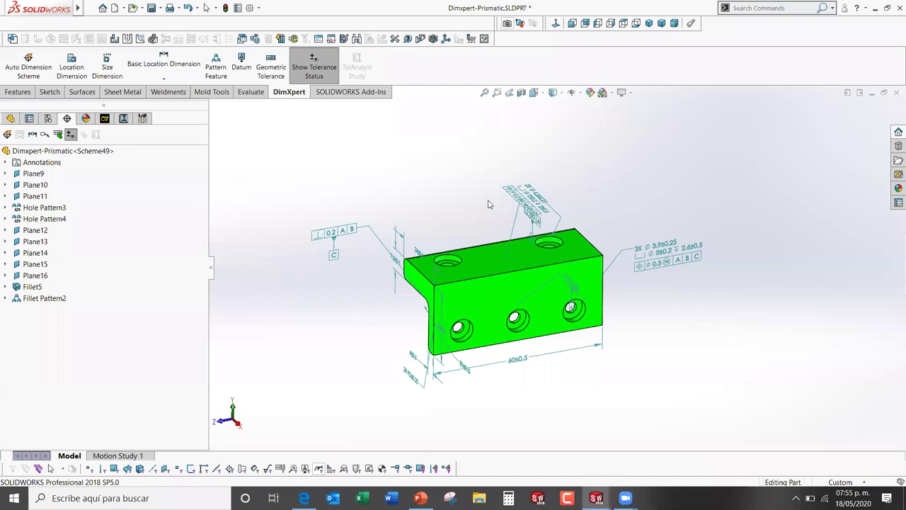
{"action": "mouse_move", "coordinate": [504, 279]}
{"action": "middle_mouse_down"}
{"action": "mouse_move", "coordinate": [532, 318]}
{"action": "mouse_move", "coordinate": [539, 366]}
{"action": "mouse_move", "coordinate": [532, 348]}
{"action": "mouse_move", "coordinate": [544, 308]}
{"action": "mouse_move", "coordinate": [597, 254]}
{"action": "mouse_move", "coordinate": [652, 215]}
{"action": "mouse_move", "coordinate": [671, 213]}
{"action": "mouse_move", "coordinate": [644, 257]}
{"action": "mouse_move", "coordinate": [542, 317]}
{"action": "middle_mouse_up"}
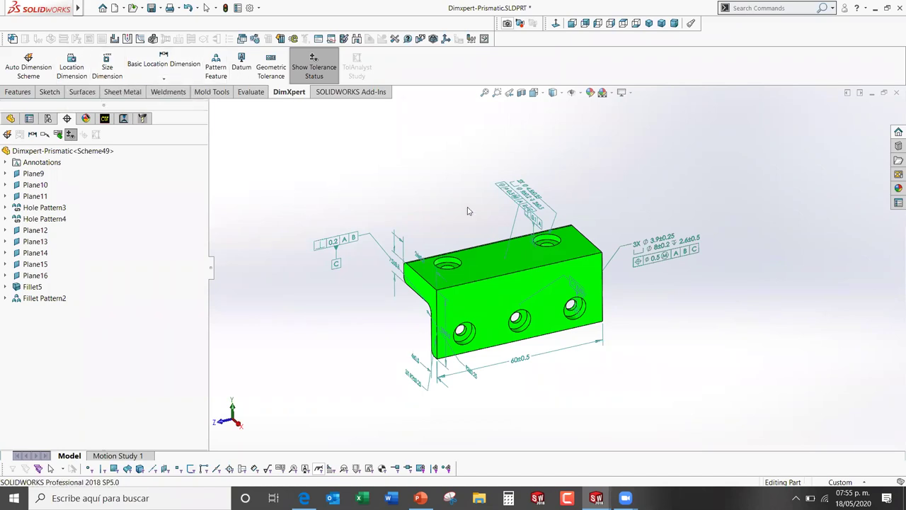
{"action": "middle_click_drag", "start_coordinate": [482, 202], "coordinate": [480, 193]}
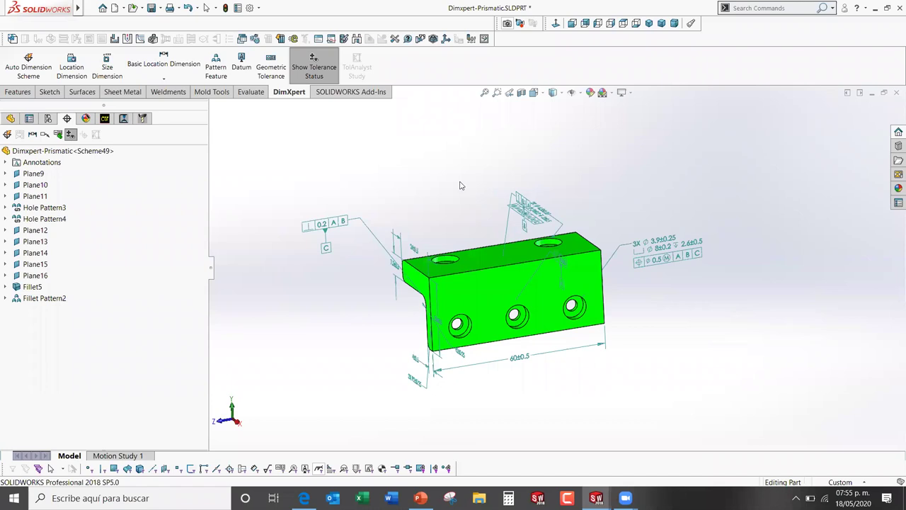
Step: Make a drawing from the part using the A-Scale1to2 template on the Training Templates tab
{"action": "left_click", "coordinate": [124, 9]}
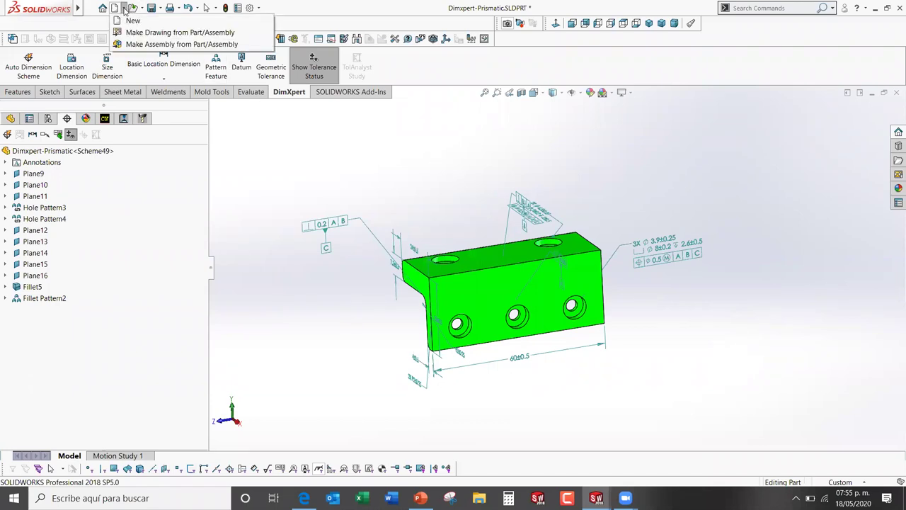
{"action": "left_click", "coordinate": [170, 32]}
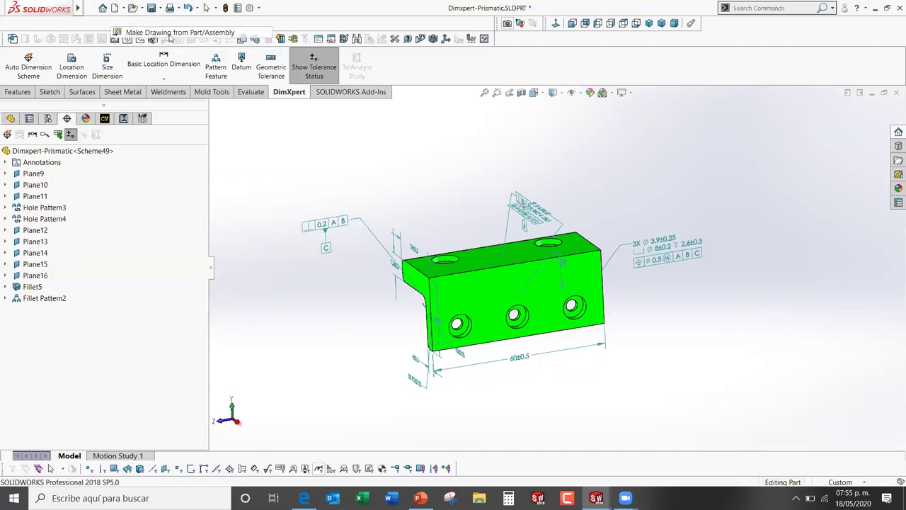
{"action": "left_click", "coordinate": [343, 158]}
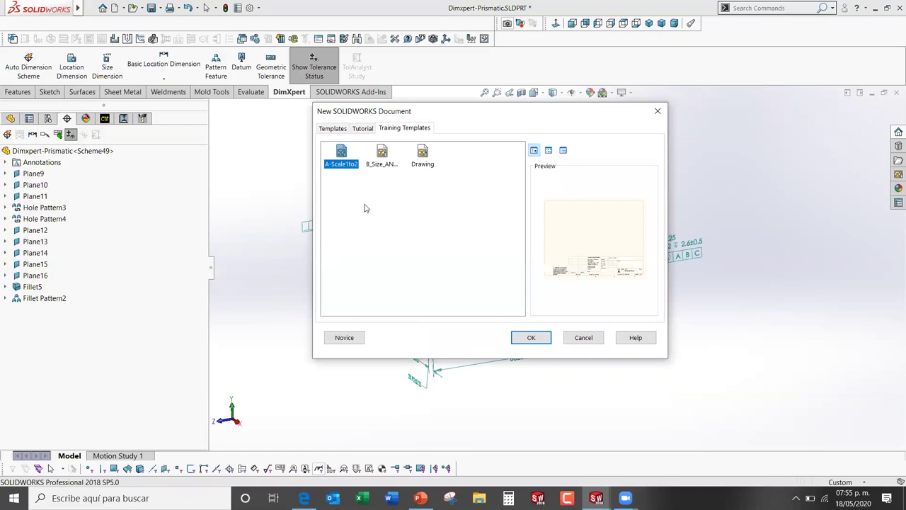
{"action": "left_click", "coordinate": [530, 337]}
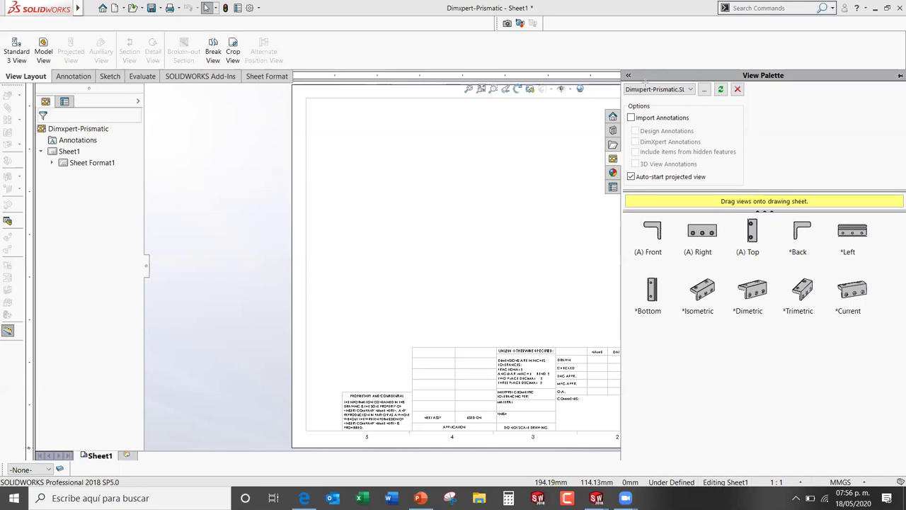
Step: Enable imported annotations and drop the (A) Front view, showing 24±0.50 and R3±0.25, on the sheet
{"action": "left_click", "coordinate": [632, 119]}
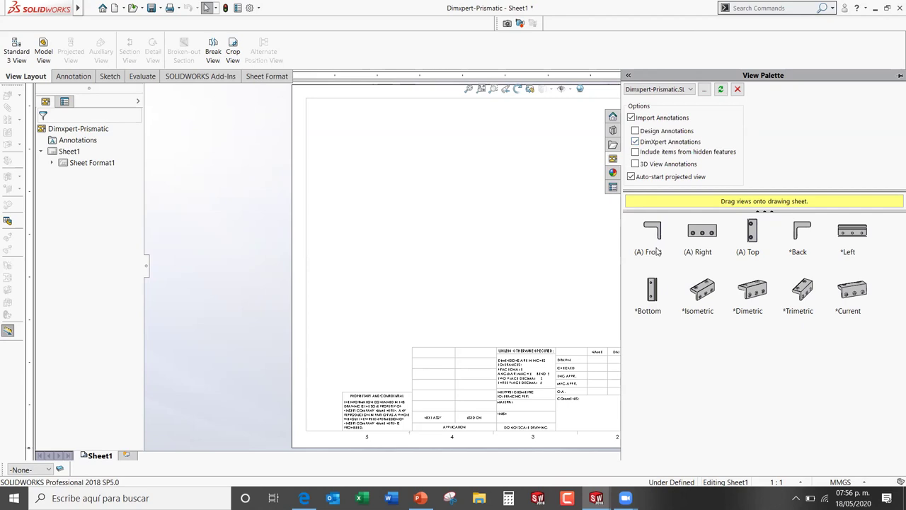
{"action": "left_click_drag", "start_coordinate": [655, 235], "coordinate": [411, 278]}
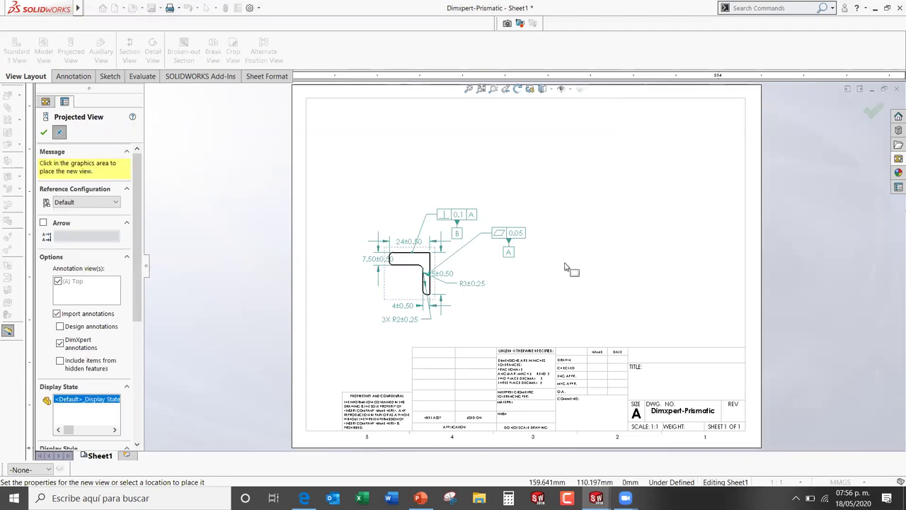
Step: Project right, top and isometric views, then move the isometric view upper-right and the front view left
{"action": "left_click", "coordinate": [659, 277]}
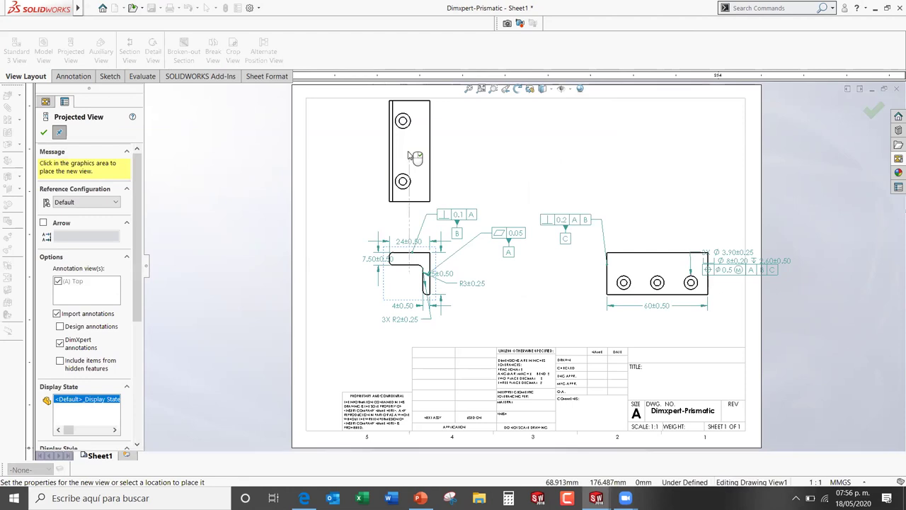
{"action": "left_click", "coordinate": [416, 138]}
{"action": "left_click", "coordinate": [566, 179]}
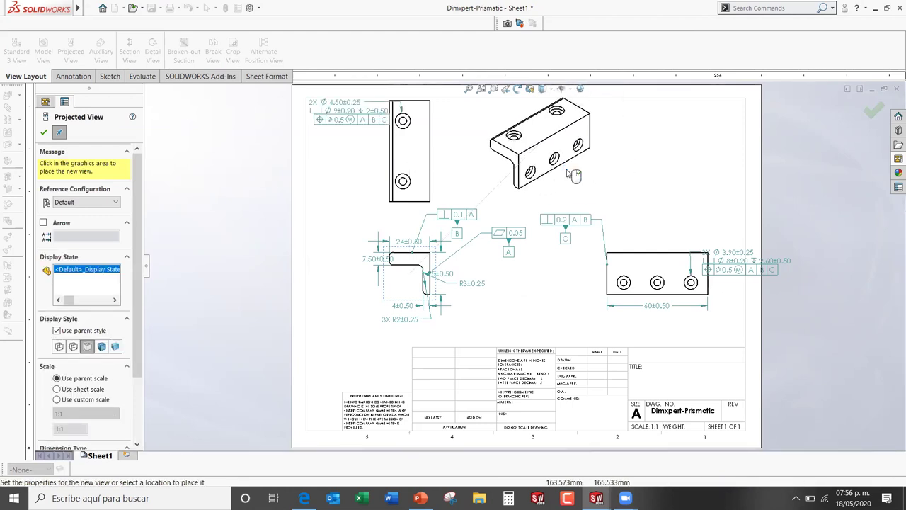
{"action": "left_click_drag", "start_coordinate": [555, 200], "coordinate": [685, 210]}
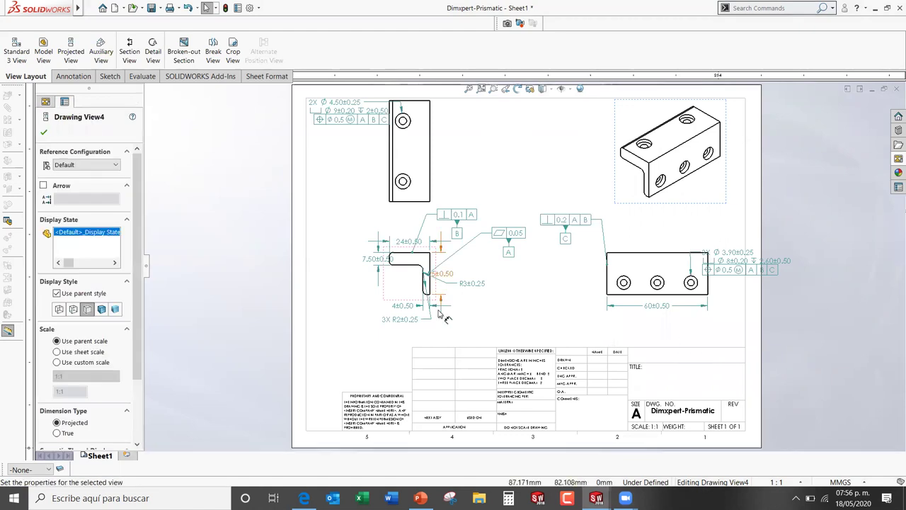
{"action": "left_click_drag", "start_coordinate": [359, 306], "coordinate": [325, 319]}
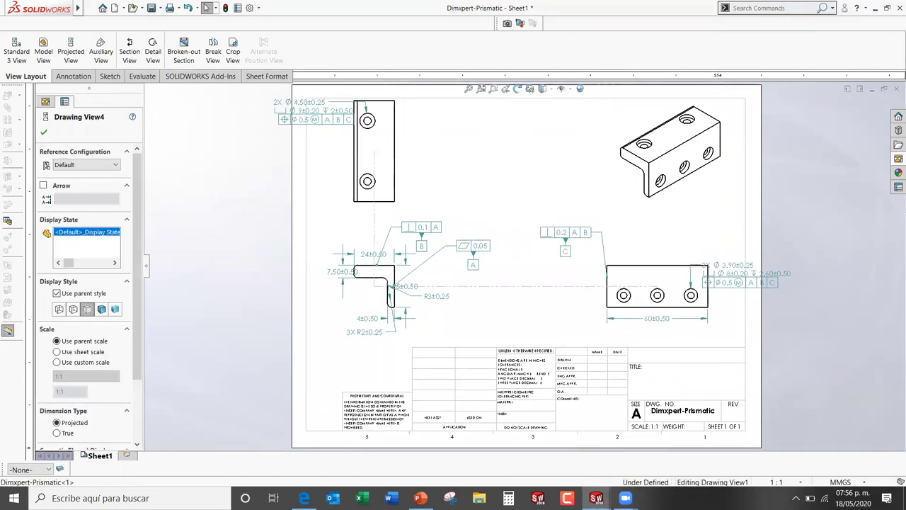
Step: Move the top view's hole tolerance callout to its right and the 3X Ø3.90 callout above the right view
{"action": "left_click", "coordinate": [323, 119]}
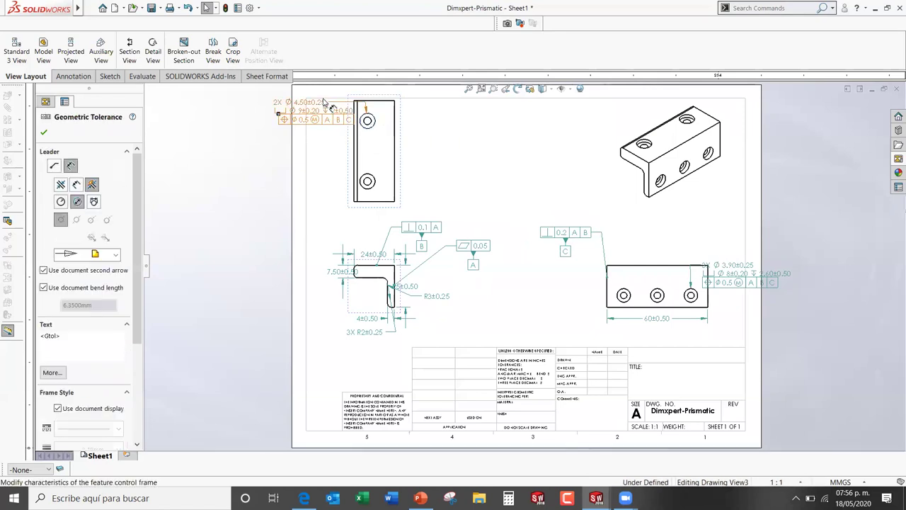
{"action": "mouse_move", "coordinate": [323, 119]}
{"action": "left_mouse_down"}
{"action": "mouse_move", "coordinate": [467, 117]}
{"action": "mouse_move", "coordinate": [467, 128]}
{"action": "left_mouse_up"}
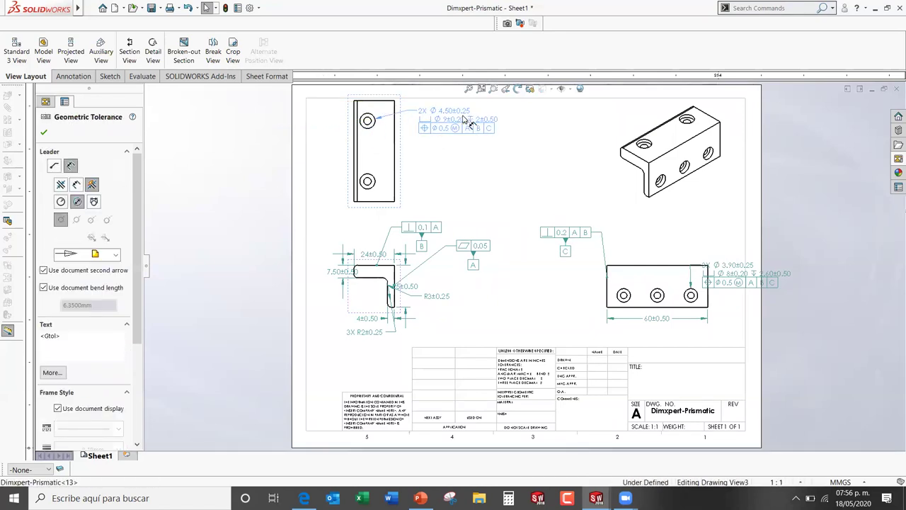
{"action": "key", "text": "Escape"}
{"action": "scroll", "coordinate": [723, 285], "scroll_direction": "down", "scroll_amount": 4}
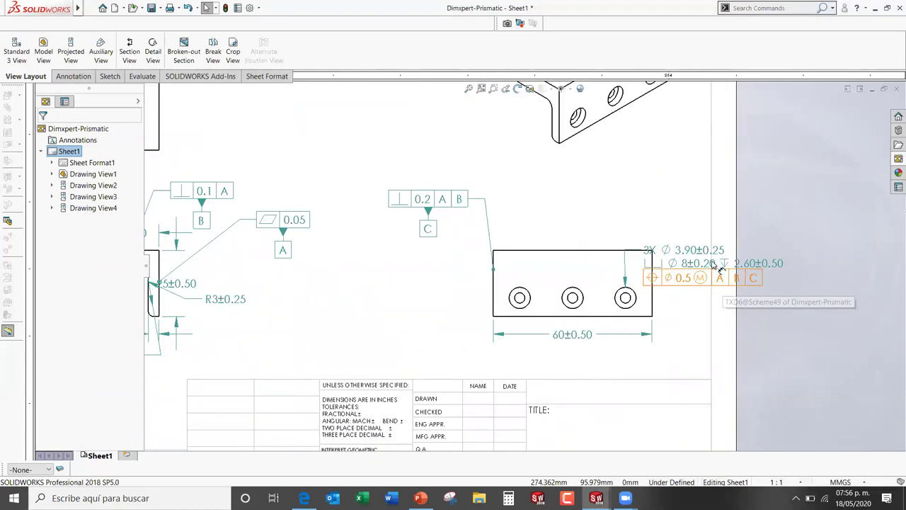
{"action": "left_click_drag", "start_coordinate": [690, 260], "coordinate": [582, 193]}
{"action": "left_click", "coordinate": [434, 168]}
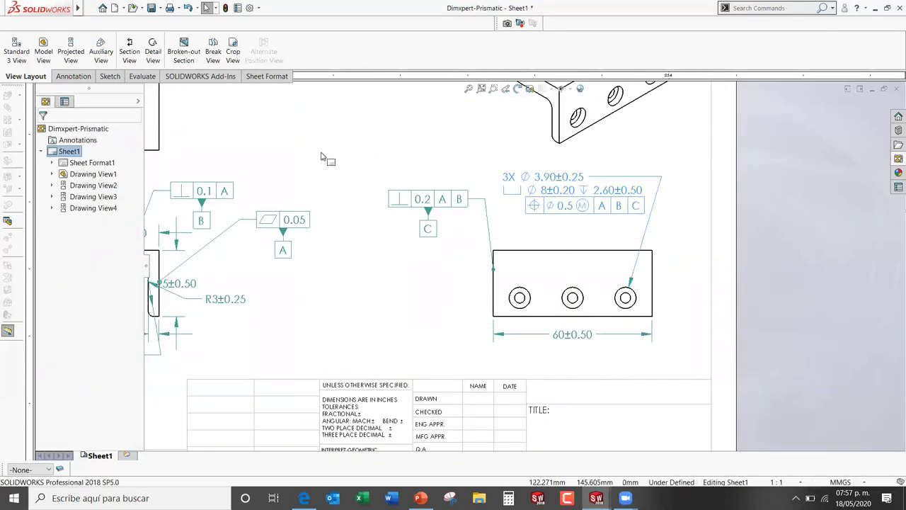
Step: Zoom to fit the whole sheet and check the four-view layout
{"action": "key", "text": "f"}
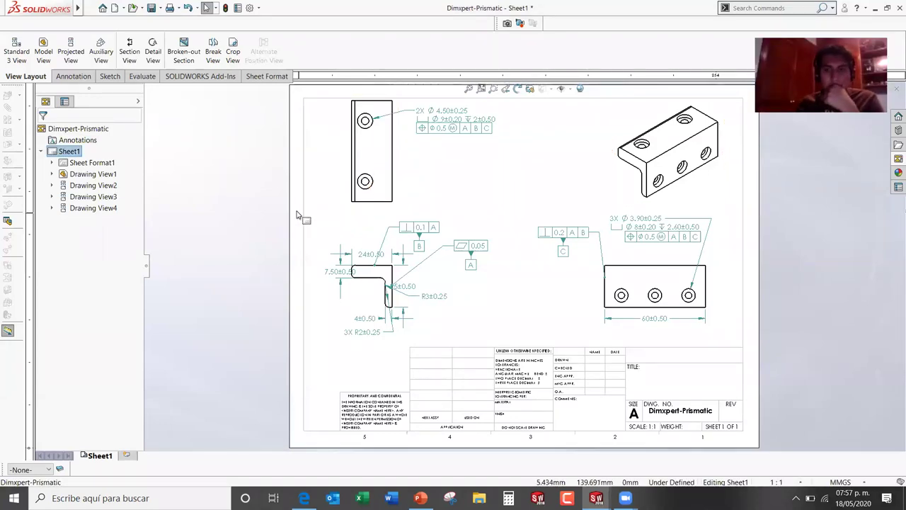
{"action": "mouse_move", "coordinate": [291, 204]}
{"action": "left_mouse_down"}
{"action": "mouse_move", "coordinate": [375, 271]}
{"action": "mouse_move", "coordinate": [509, 348]}
{"action": "left_mouse_up"}
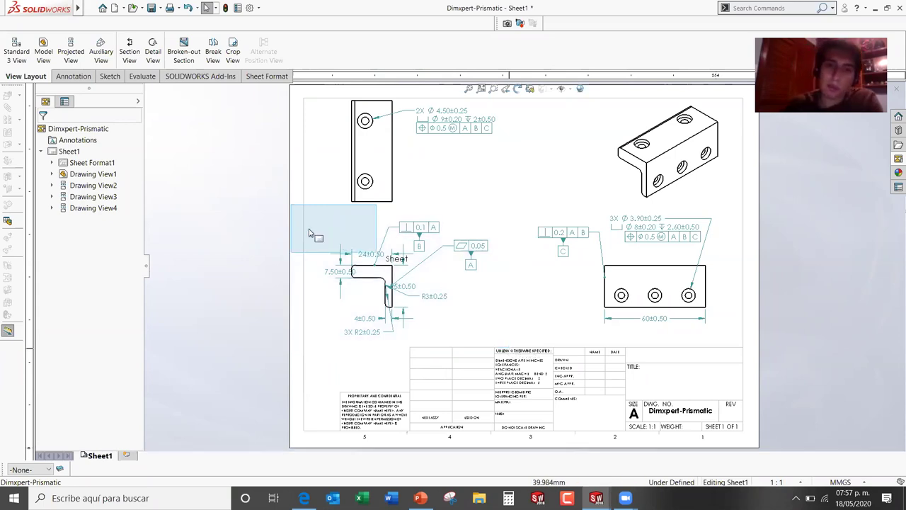
{"action": "left_click_drag", "start_coordinate": [509, 348], "coordinate": [292, 207]}
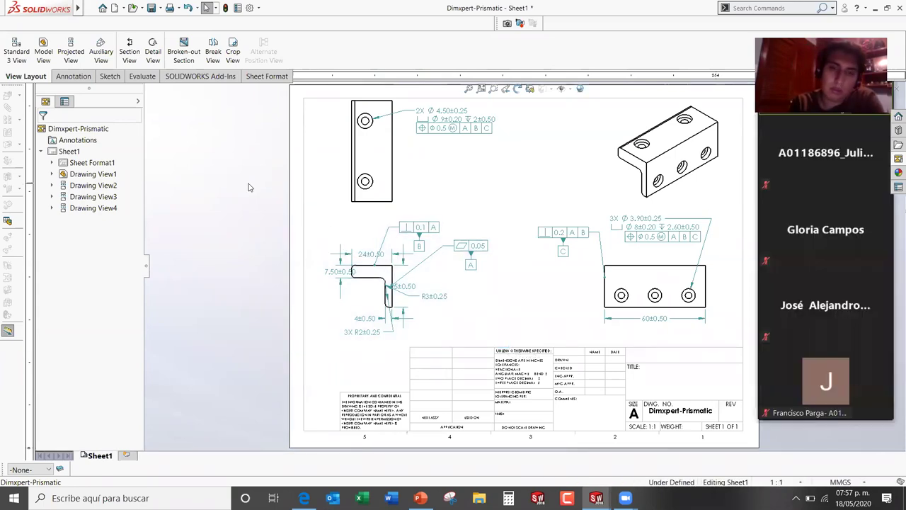
{"action": "left_click", "coordinate": [563, 170]}
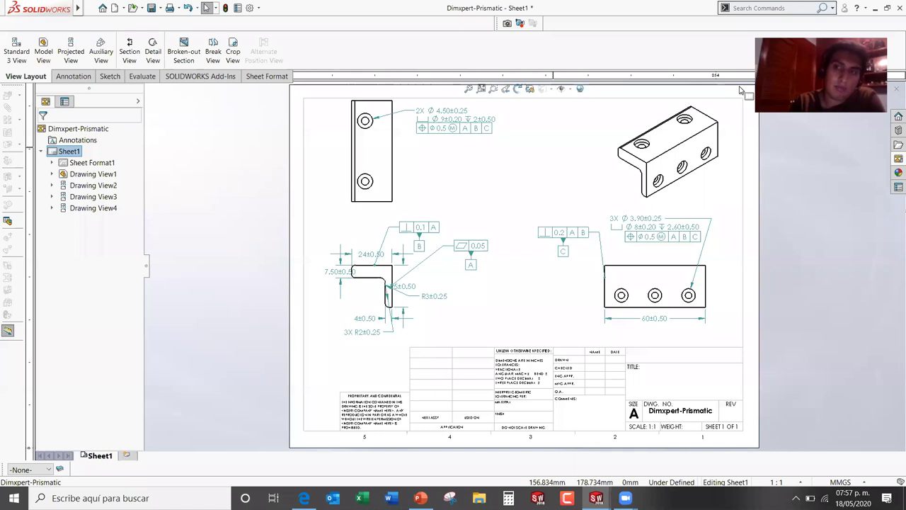
Step: Reopen the View Palette and turn off Import Annotations for new views
{"action": "left_click", "coordinate": [895, 160]}
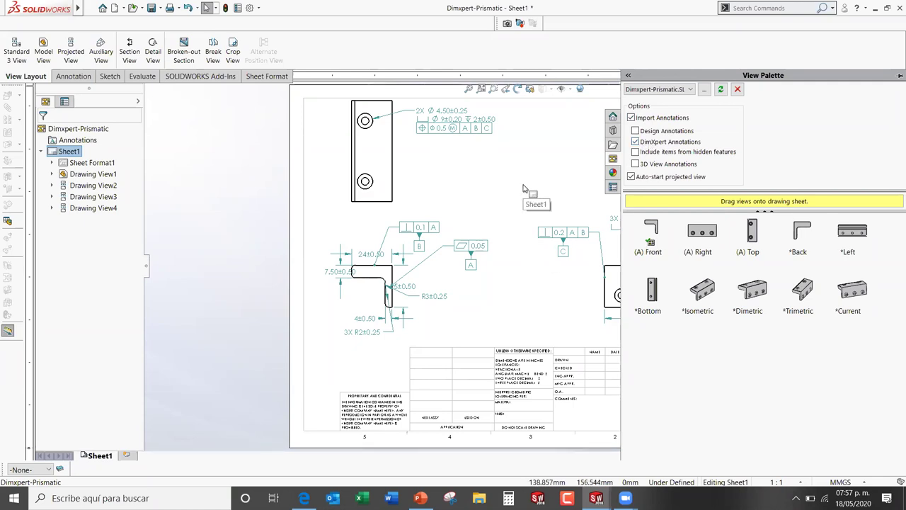
{"action": "left_click", "coordinate": [630, 117]}
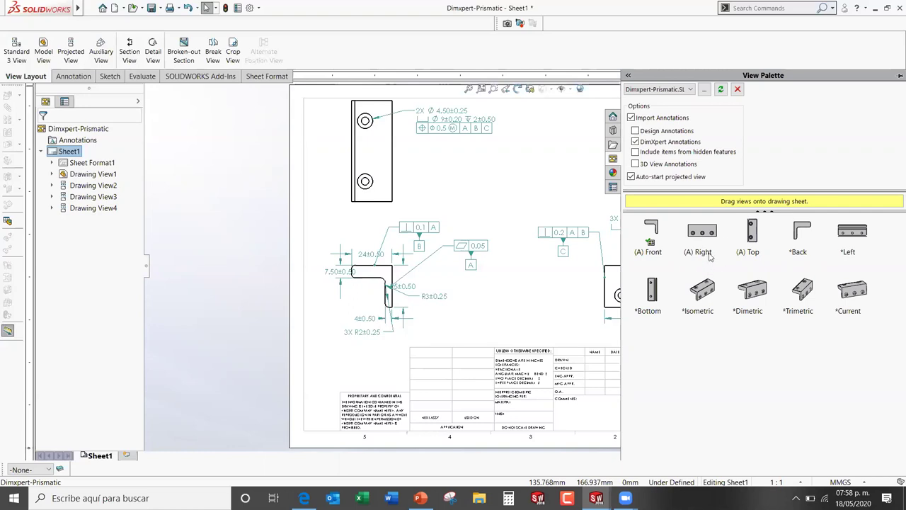
{"action": "left_click", "coordinate": [692, 89]}
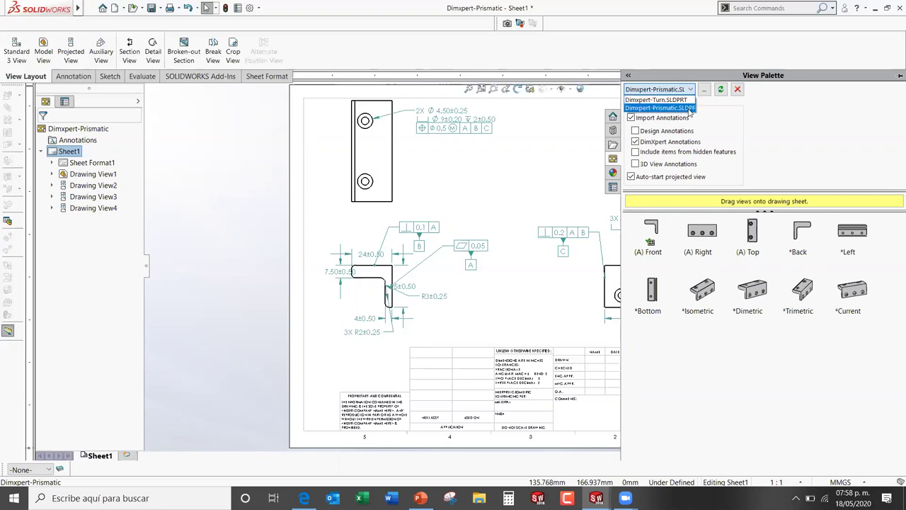
{"action": "left_click", "coordinate": [722, 91]}
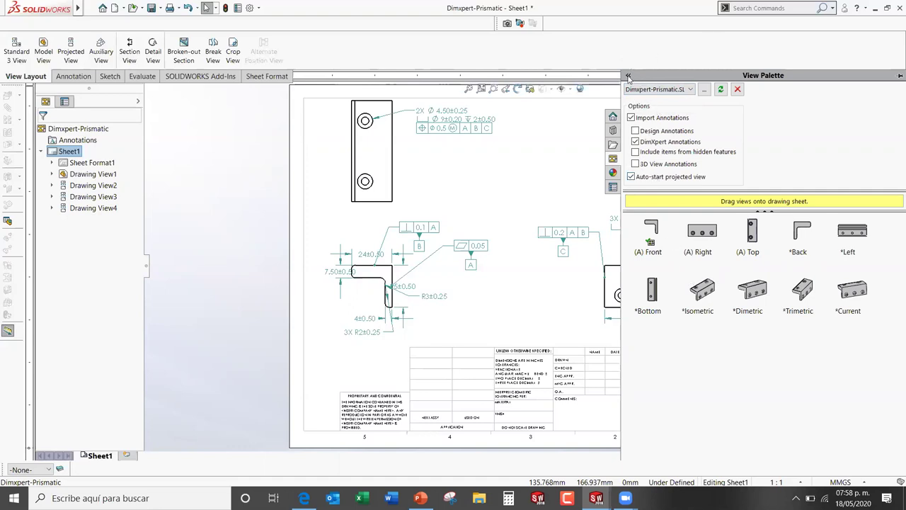
Step: Keep Dimxpert-Prismatic as the palette's part and collapse the View Palette to auto-hide
{"action": "left_click", "coordinate": [690, 90]}
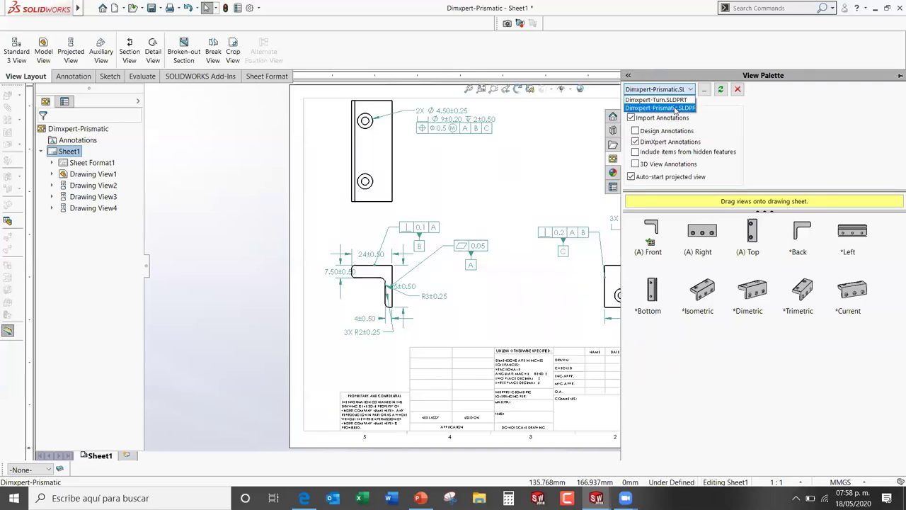
{"action": "left_click", "coordinate": [659, 107]}
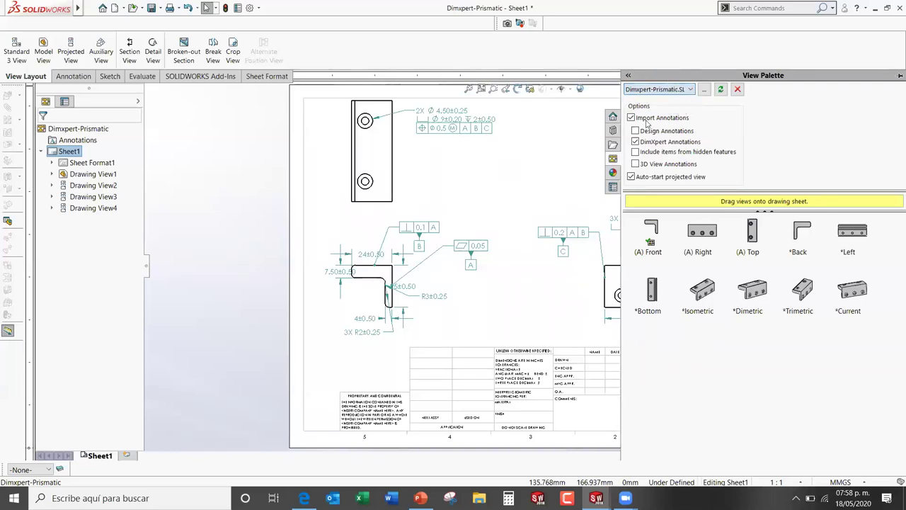
{"action": "left_click", "coordinate": [628, 75]}
{"action": "left_click", "coordinate": [521, 76]}
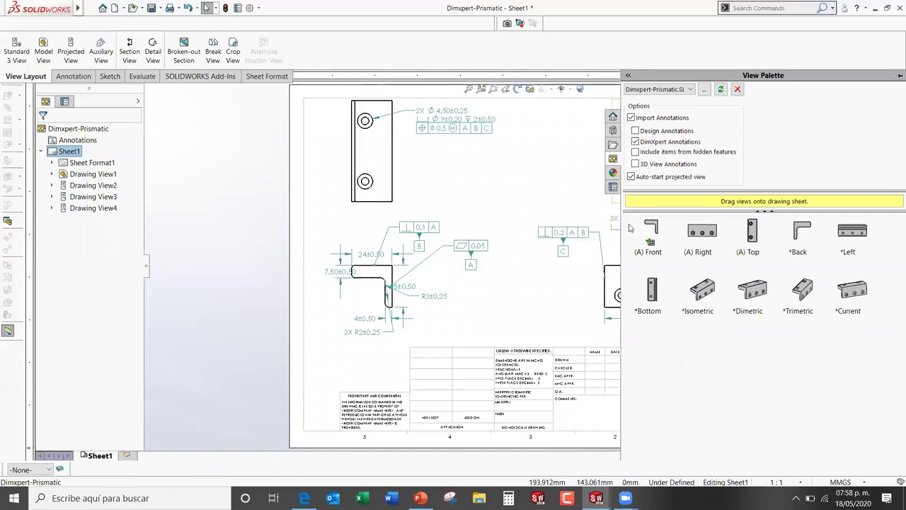
{"action": "left_click_drag", "start_coordinate": [622, 224], "coordinate": [708, 223]}
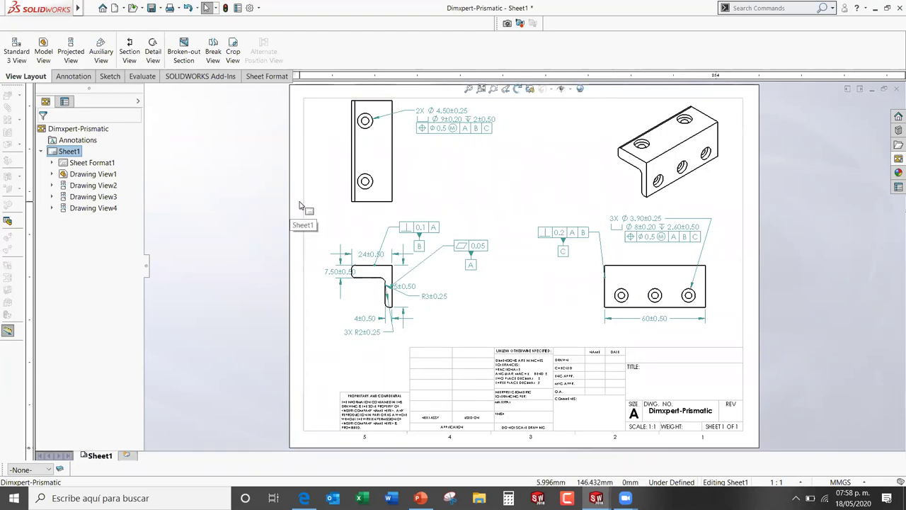
Step: Box-select the front view's dimensions and auto-arrange 24±0.50, 25±0.50, 3X R2±0.25 and others around the profile
{"action": "left_click_drag", "start_coordinate": [299, 201], "coordinate": [511, 361]}
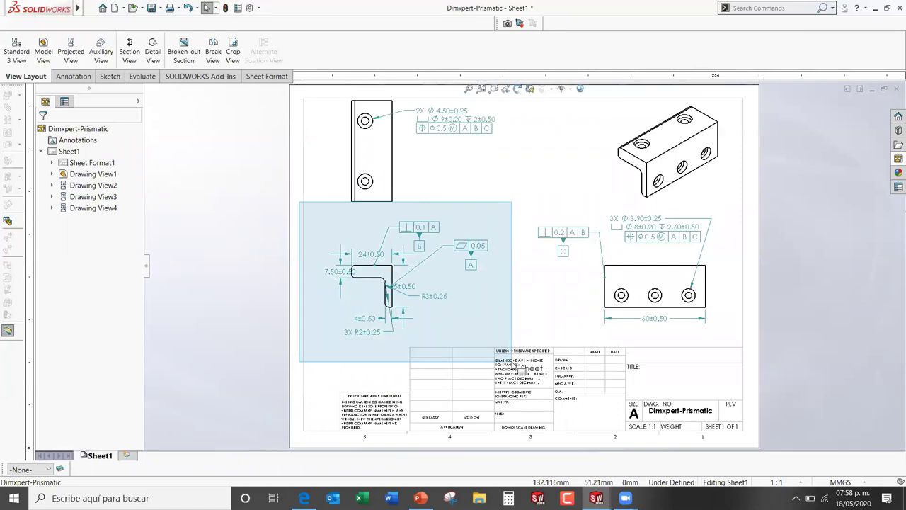
{"action": "left_click_drag", "start_coordinate": [514, 361], "coordinate": [515, 362]}
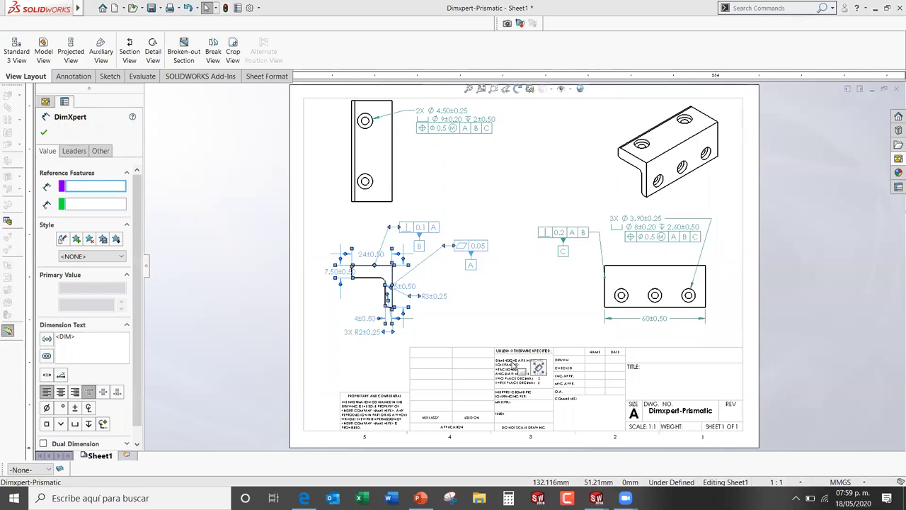
{"action": "left_click", "coordinate": [494, 332]}
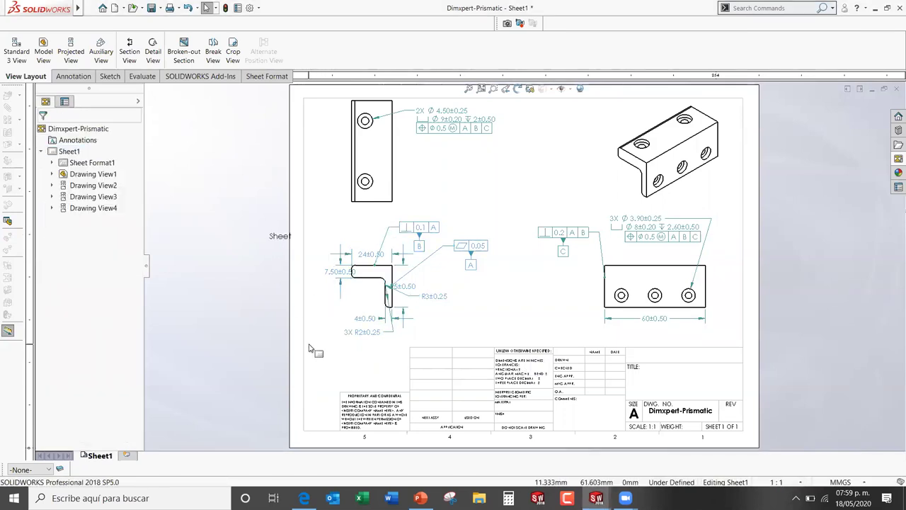
{"action": "left_click_drag", "start_coordinate": [299, 340], "coordinate": [500, 215]}
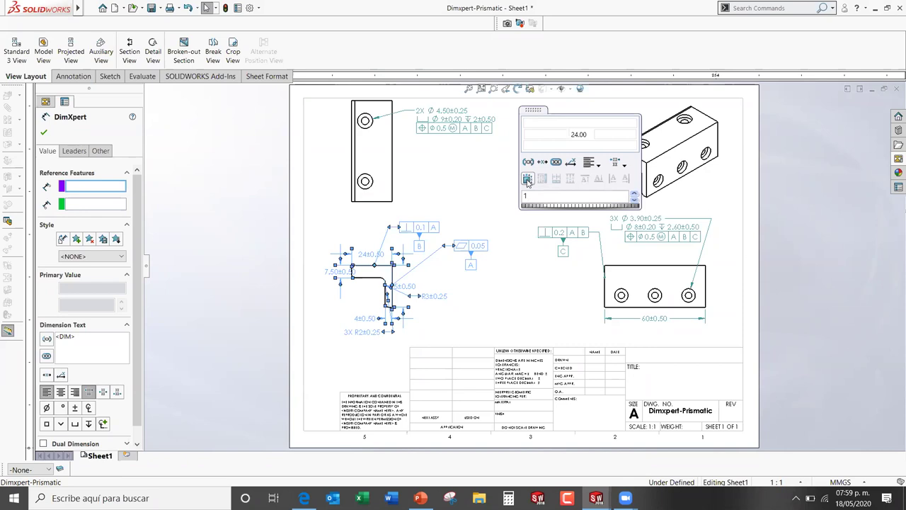
{"action": "left_click", "coordinate": [527, 180]}
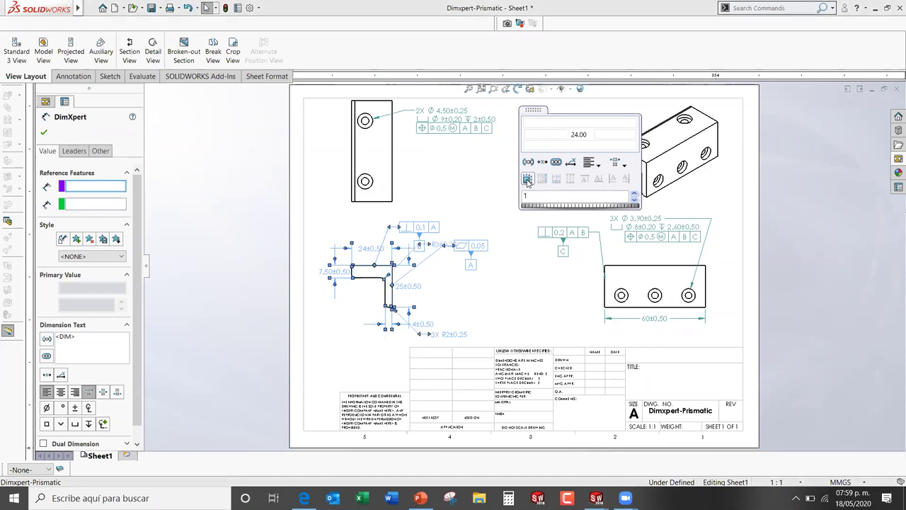
{"action": "left_click", "coordinate": [456, 181]}
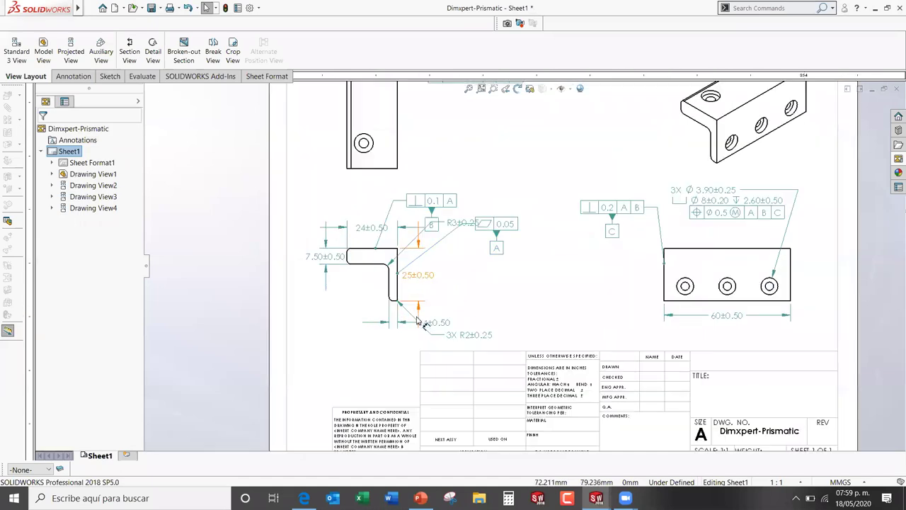
Step: Move the 3X R2±0.25 radius callout to the left of the front view
{"action": "scroll", "coordinate": [416, 331], "scroll_direction": "down", "scroll_amount": 2}
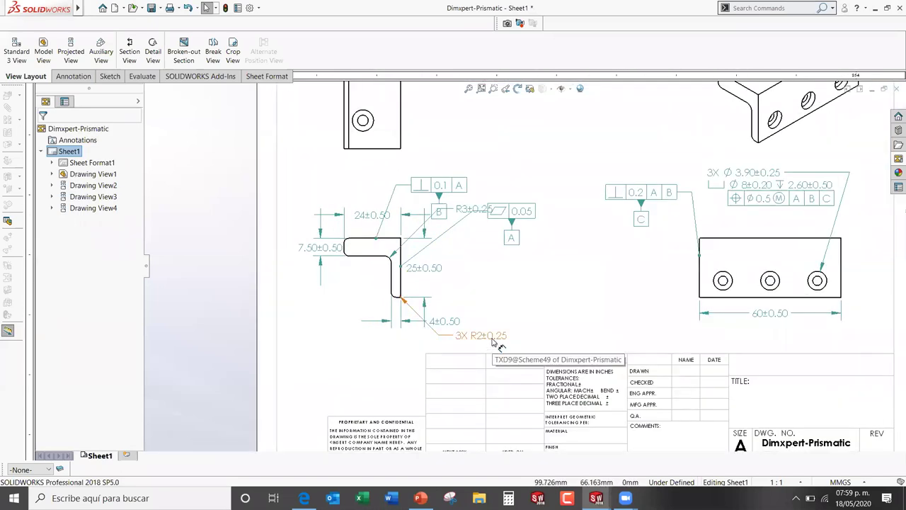
{"action": "left_click_drag", "start_coordinate": [493, 342], "coordinate": [348, 319]}
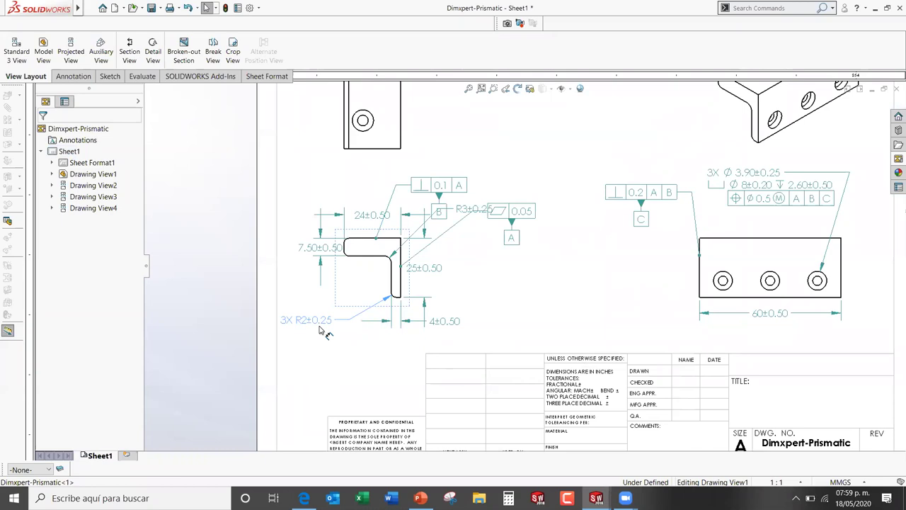
{"action": "left_click", "coordinate": [468, 283]}
Step: Lower the 0.05 flatness frame, move the 0.1 A perpendicularity frame upper-left, and fit the sheet
{"action": "scroll", "coordinate": [421, 201], "scroll_direction": "down", "scroll_amount": 2}
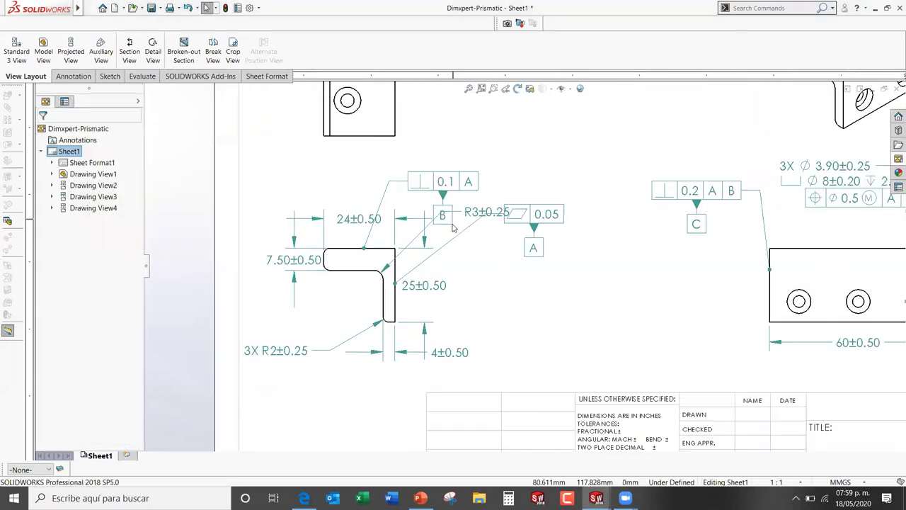
{"action": "scroll", "coordinate": [422, 192], "scroll_direction": "down", "scroll_amount": 1}
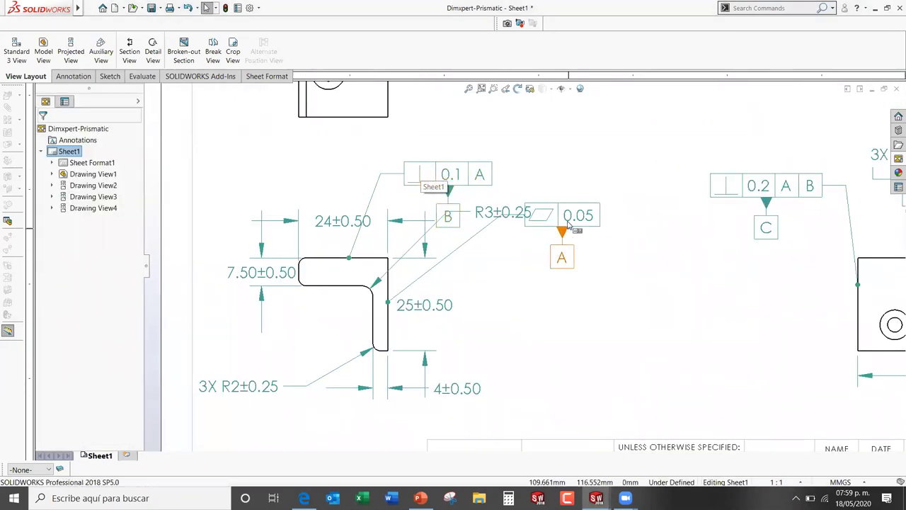
{"action": "mouse_move", "coordinate": [570, 239]}
{"action": "left_mouse_down"}
{"action": "mouse_move", "coordinate": [574, 267]}
{"action": "mouse_move", "coordinate": [551, 279]}
{"action": "left_mouse_up"}
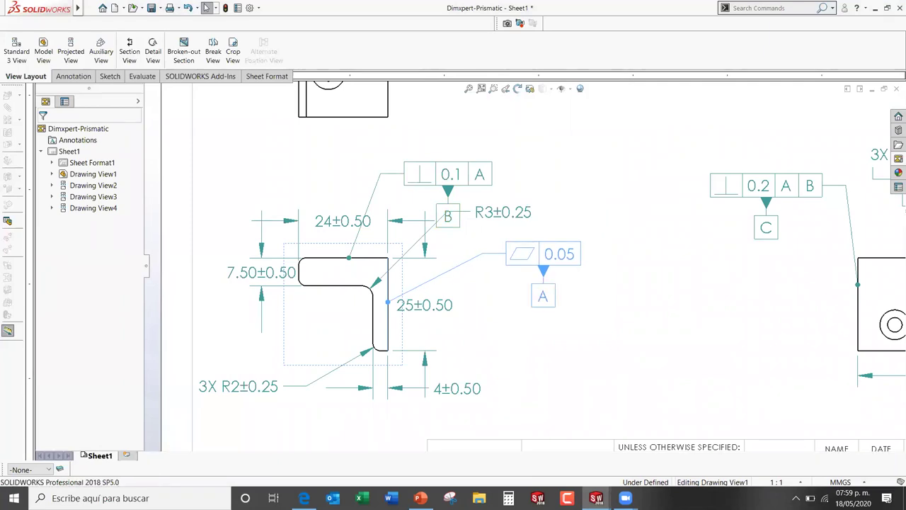
{"action": "mouse_move", "coordinate": [449, 177]}
{"action": "left_mouse_down"}
{"action": "mouse_move", "coordinate": [224, 161]}
{"action": "mouse_move", "coordinate": [247, 165]}
{"action": "left_mouse_up"}
{"action": "left_click", "coordinate": [476, 157]}
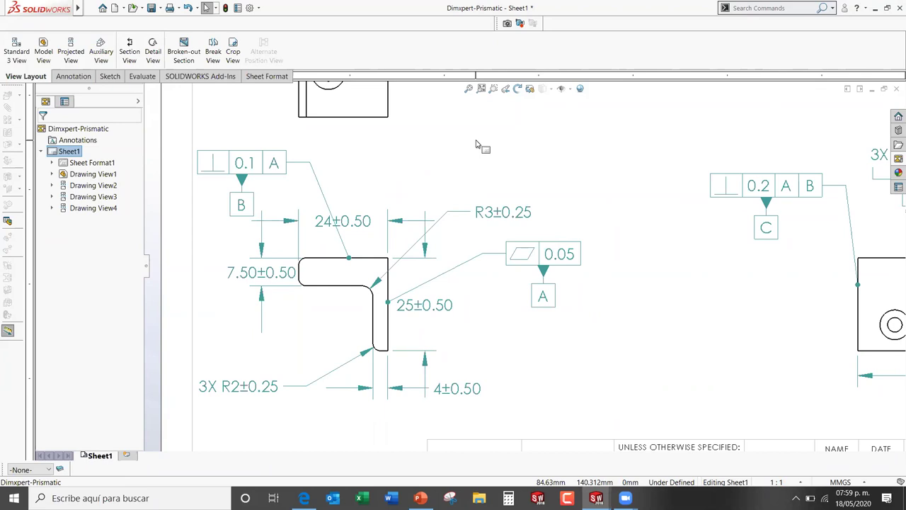
{"action": "key", "text": "f"}
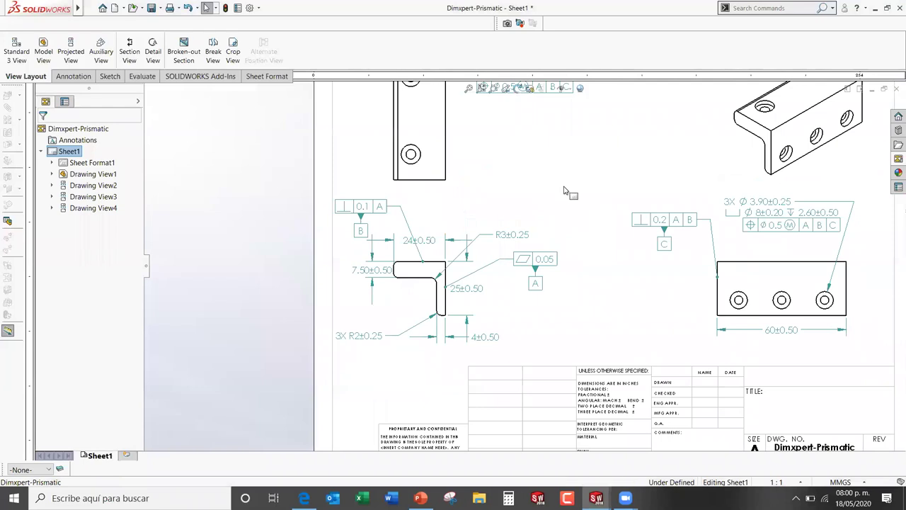
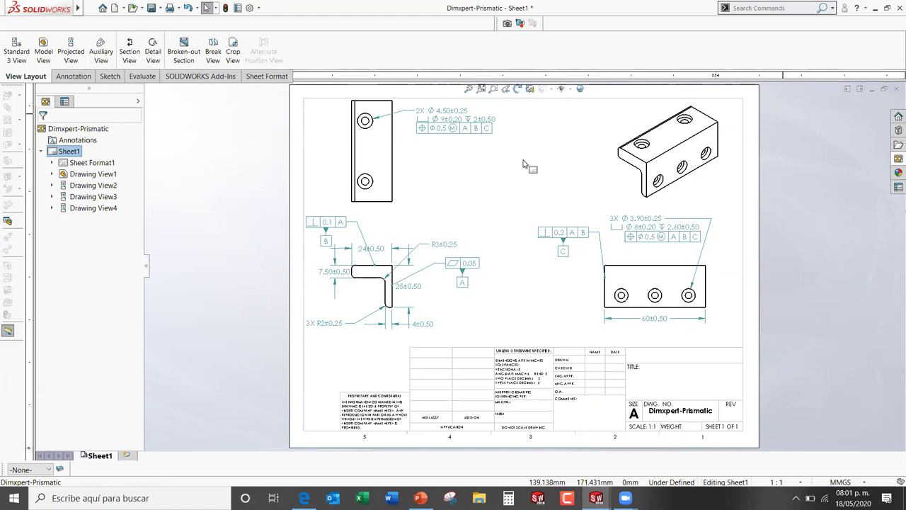
Step: Switch from the Dimxpert-Prismatic drawing to the Dimxpert-Turn.SLDPRT part document
{"action": "key", "text": "ctrl+Tab"}
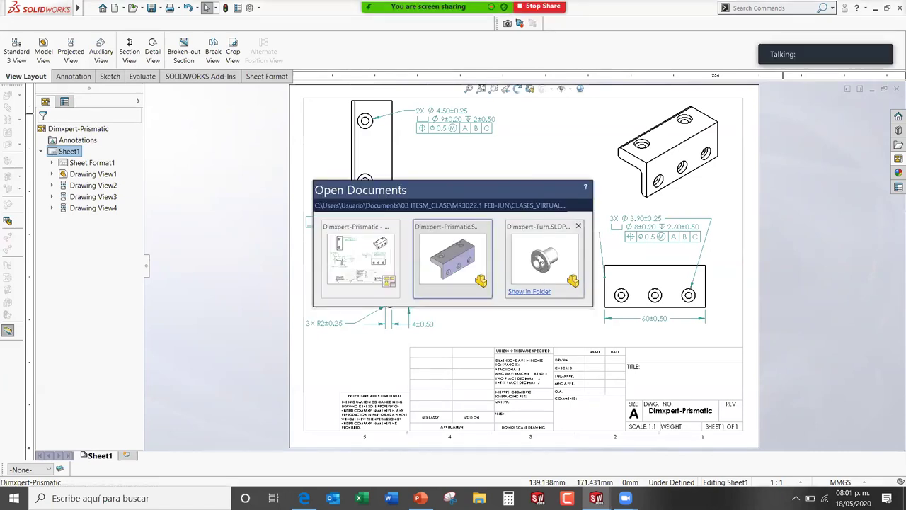
{"action": "left_click", "coordinate": [536, 248]}
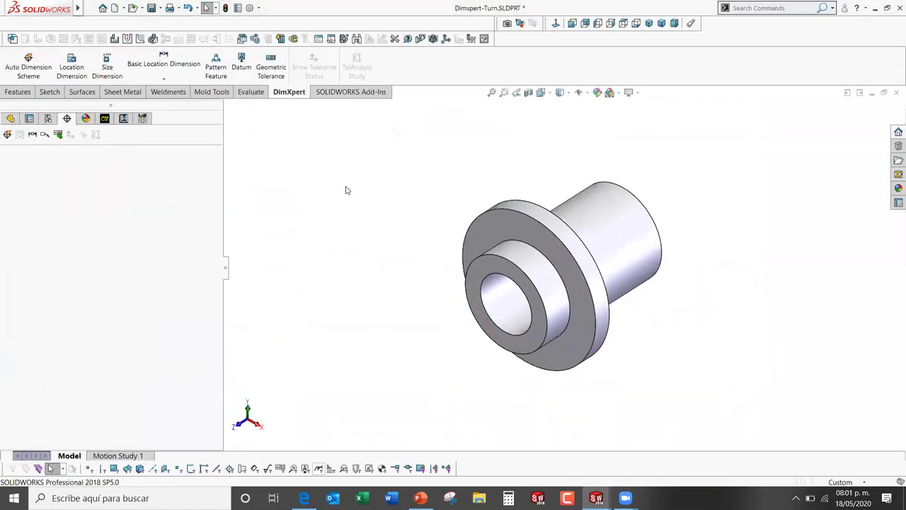
Step: Inspect the Revolve1 dimensions and bore diameter, then start Auto Dimension Scheme
{"action": "mouse_move", "coordinate": [524, 264]}
{"action": "middle_mouse_down"}
{"action": "mouse_move", "coordinate": [532, 218]}
{"action": "mouse_move", "coordinate": [472, 226]}
{"action": "mouse_move", "coordinate": [494, 244]}
{"action": "mouse_move", "coordinate": [550, 246]}
{"action": "mouse_move", "coordinate": [601, 265]}
{"action": "middle_mouse_up"}
{"action": "scroll", "coordinate": [601, 265], "scroll_direction": "down", "scroll_amount": 2}
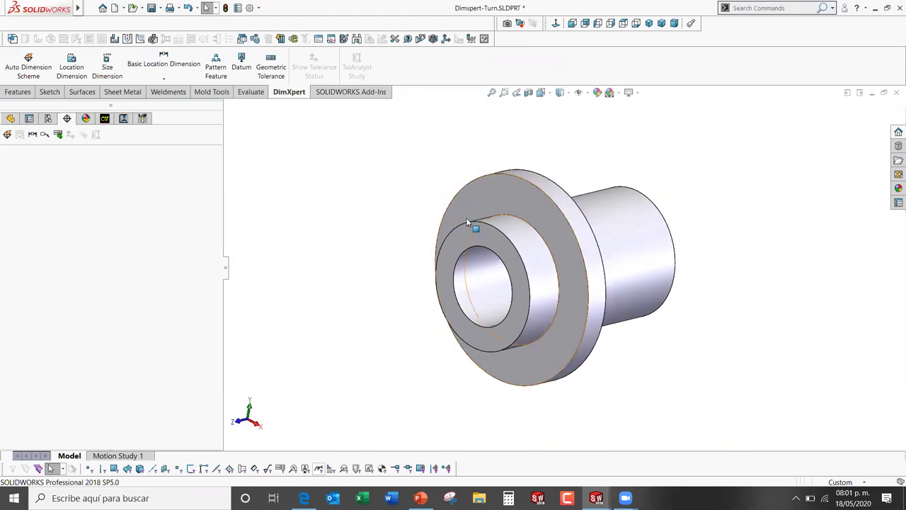
{"action": "double_click", "coordinate": [467, 240]}
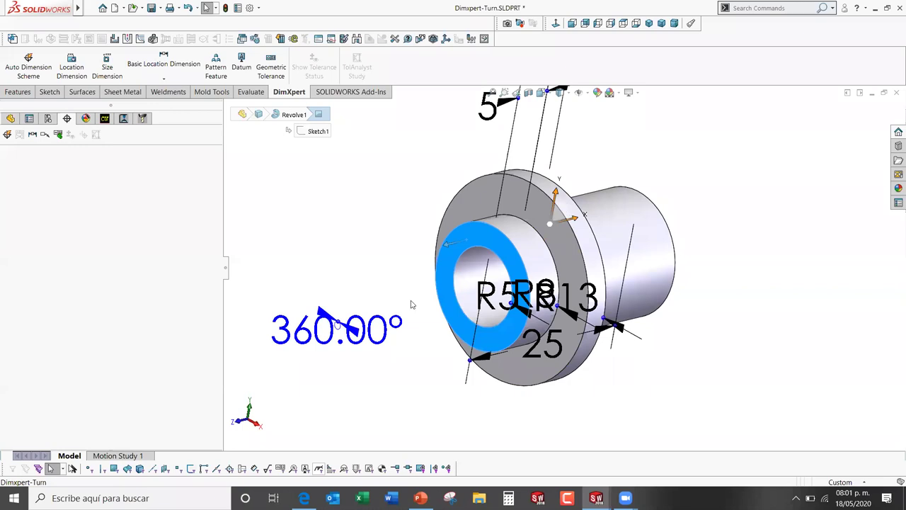
{"action": "left_click", "coordinate": [468, 268]}
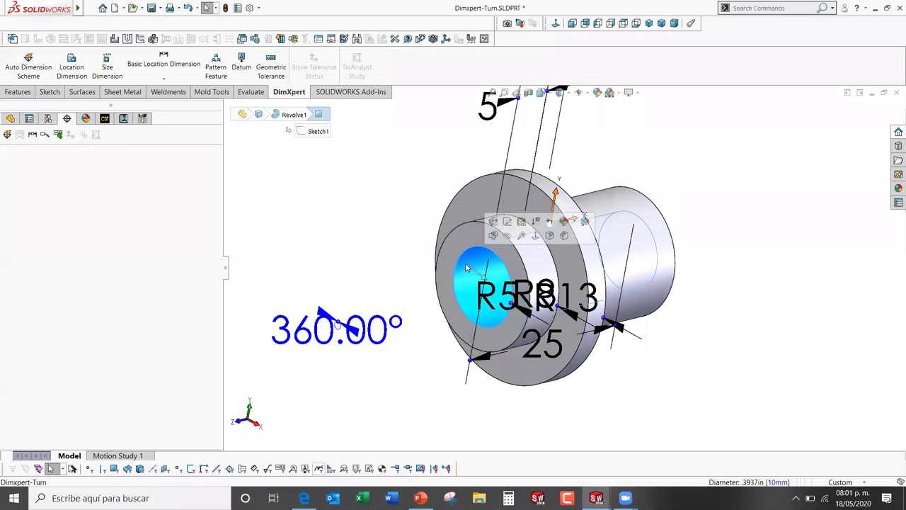
{"action": "left_click", "coordinate": [316, 181]}
{"action": "scroll", "coordinate": [538, 269], "scroll_direction": "down", "scroll_amount": 3}
{"action": "key", "text": "Escape"}
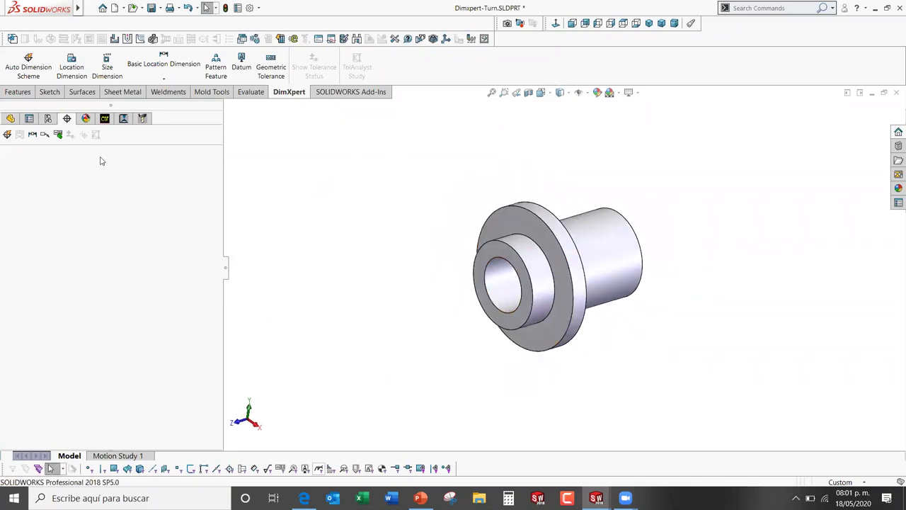
{"action": "left_click", "coordinate": [9, 137]}
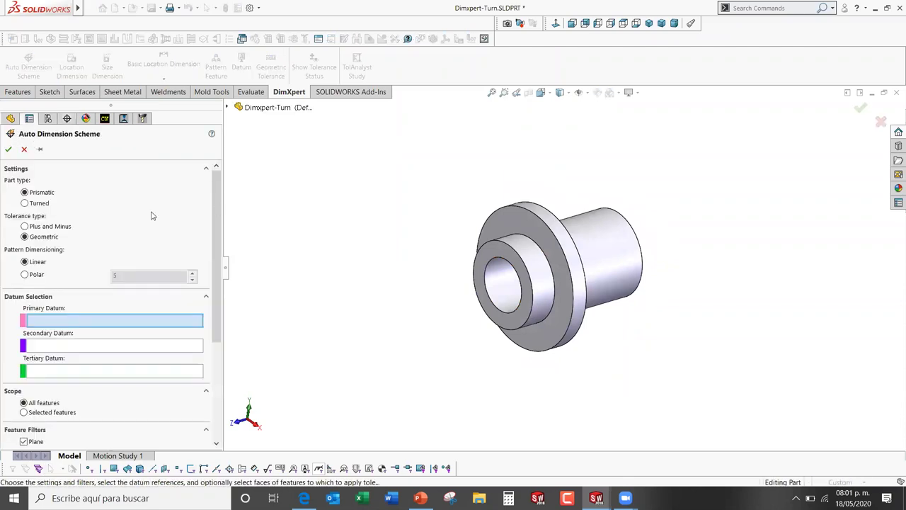
Step: Auto-dimension as Turned with Plus and Minus tolerances, front face primary datum, bore secondary
{"action": "left_click", "coordinate": [37, 204]}
{"action": "left_click", "coordinate": [29, 227]}
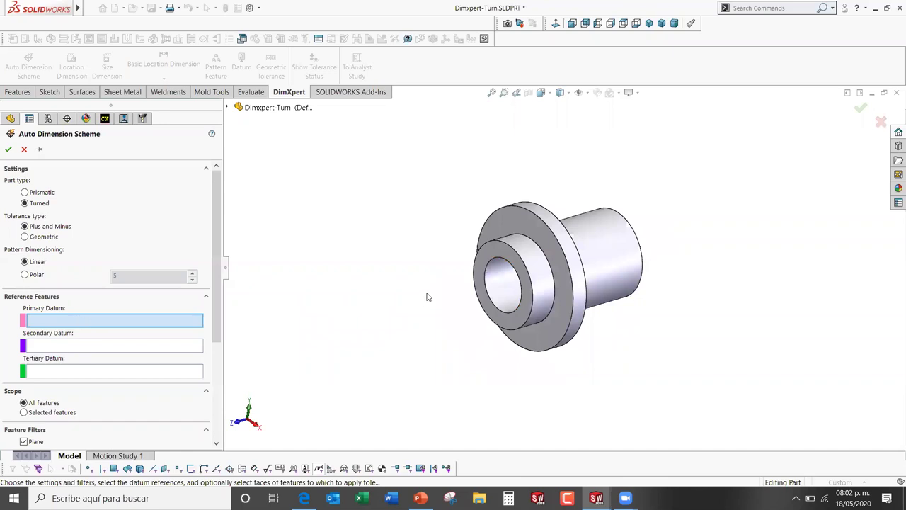
{"action": "left_click", "coordinate": [487, 253]}
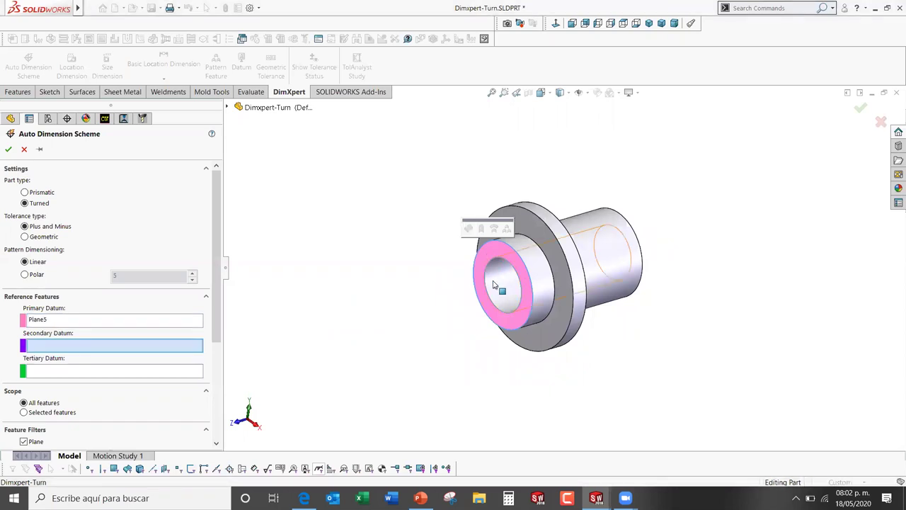
{"action": "left_click", "coordinate": [498, 288]}
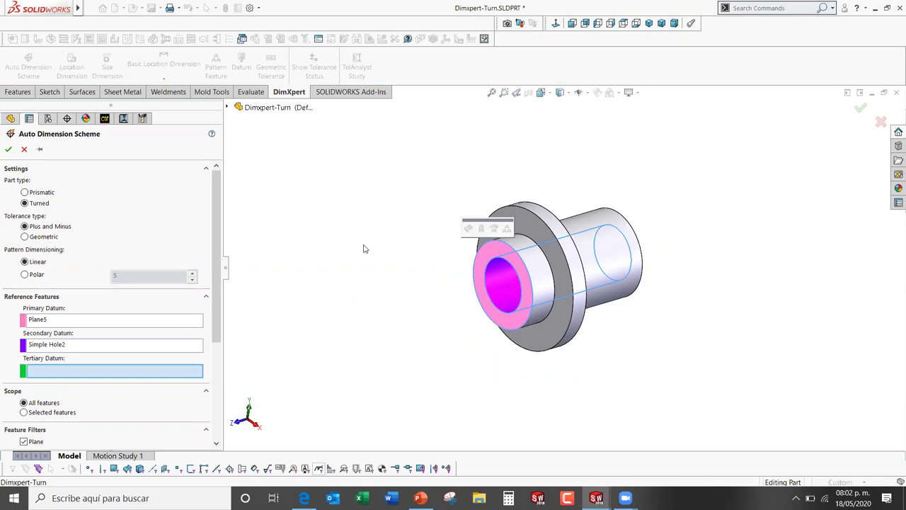
{"action": "left_click", "coordinate": [9, 149]}
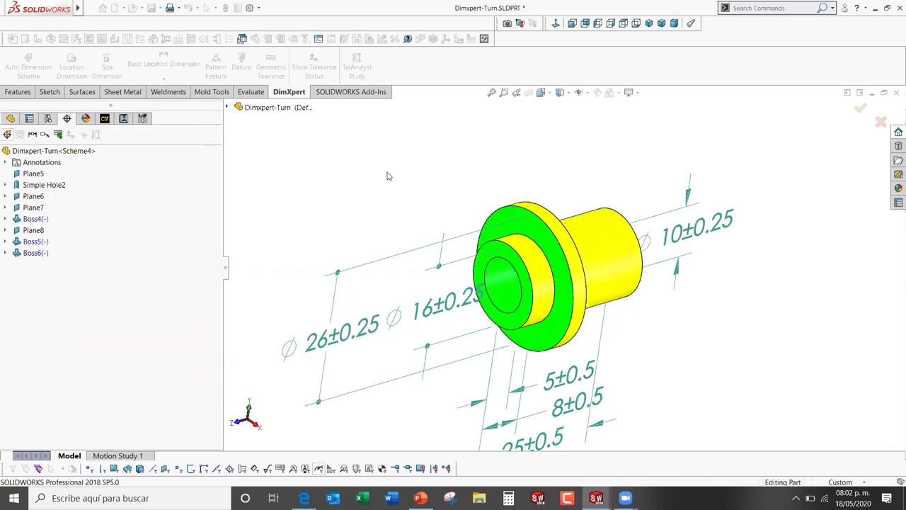
Step: Orbit the dimensioned Dimxpert-Turn part, then switch to the Right standard view
{"action": "mouse_move", "coordinate": [603, 283]}
{"action": "middle_mouse_down"}
{"action": "mouse_move", "coordinate": [495, 250]}
{"action": "mouse_move", "coordinate": [592, 237]}
{"action": "mouse_move", "coordinate": [601, 257]}
{"action": "mouse_move", "coordinate": [588, 259]}
{"action": "mouse_move", "coordinate": [578, 318]}
{"action": "mouse_move", "coordinate": [601, 255]}
{"action": "mouse_move", "coordinate": [647, 245]}
{"action": "mouse_move", "coordinate": [547, 303]}
{"action": "mouse_move", "coordinate": [573, 297]}
{"action": "middle_mouse_up"}
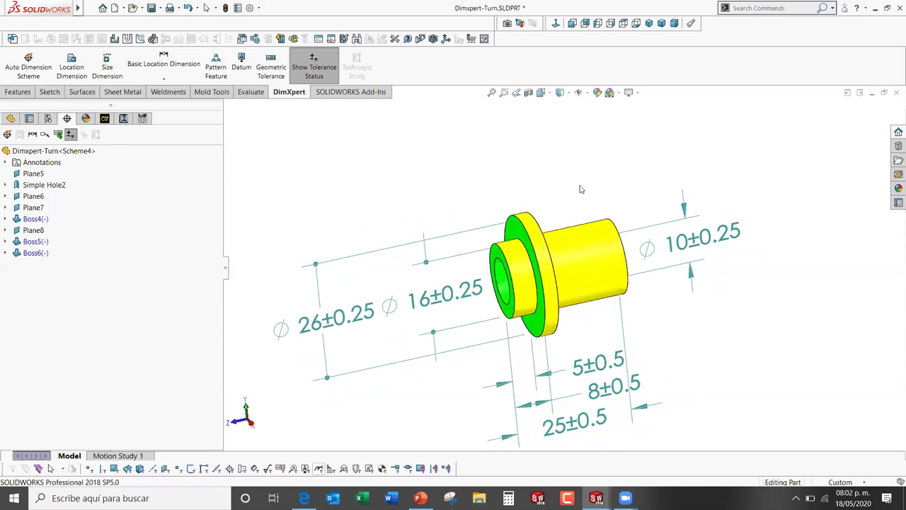
{"action": "mouse_move", "coordinate": [573, 285]}
{"action": "middle_mouse_down"}
{"action": "mouse_move", "coordinate": [539, 272]}
{"action": "mouse_move", "coordinate": [546, 254]}
{"action": "mouse_move", "coordinate": [574, 257]}
{"action": "mouse_move", "coordinate": [568, 212]}
{"action": "middle_mouse_up"}
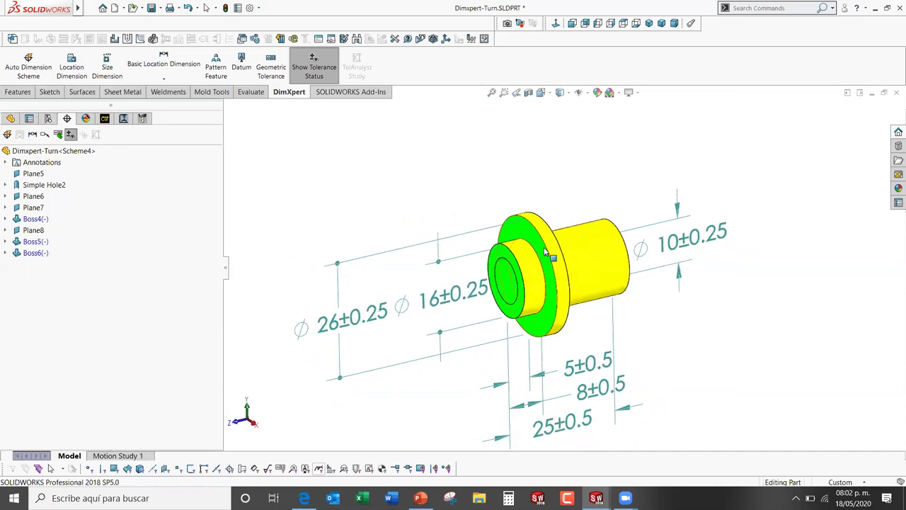
{"action": "key", "text": "ctrl+2"}
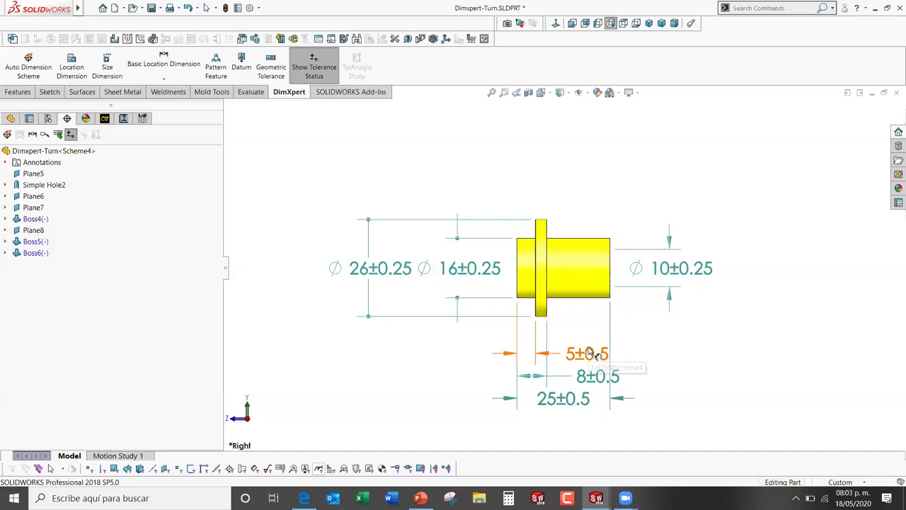
Step: Reposition the Ø10, 5±0.5, 8±0.5, 25±0.5 and Ø26 dimensions, putting 8±0.5 above the part
{"action": "left_click_drag", "start_coordinate": [694, 269], "coordinate": [717, 267]}
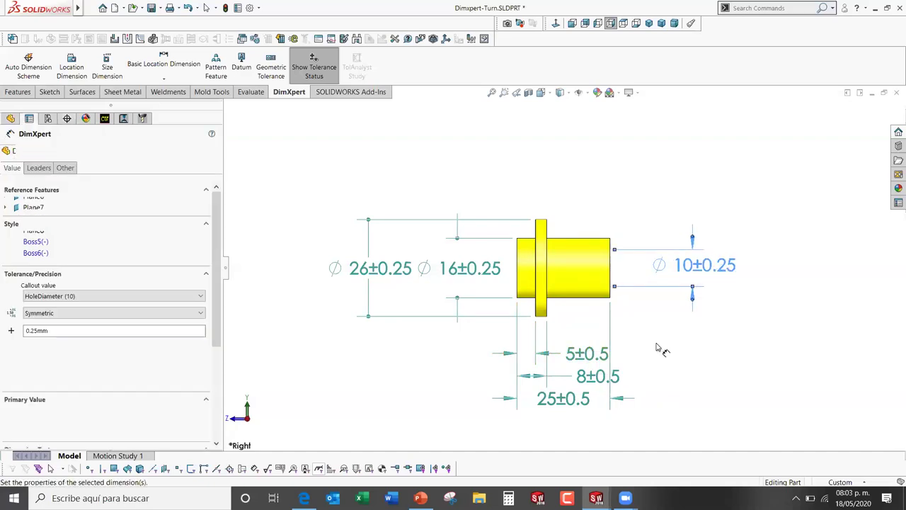
{"action": "left_click_drag", "start_coordinate": [592, 354], "coordinate": [471, 358]}
{"action": "left_click_drag", "start_coordinate": [598, 376], "coordinate": [570, 176]}
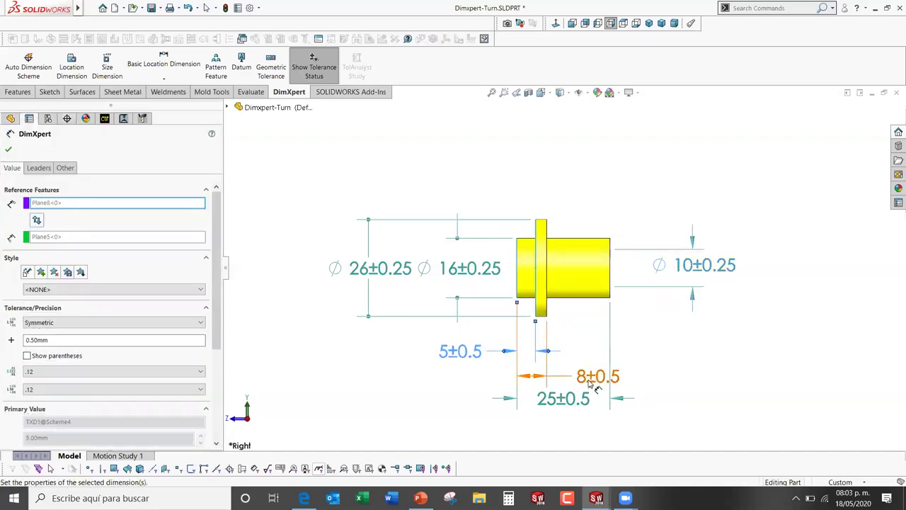
{"action": "left_click_drag", "start_coordinate": [567, 399], "coordinate": [567, 382]}
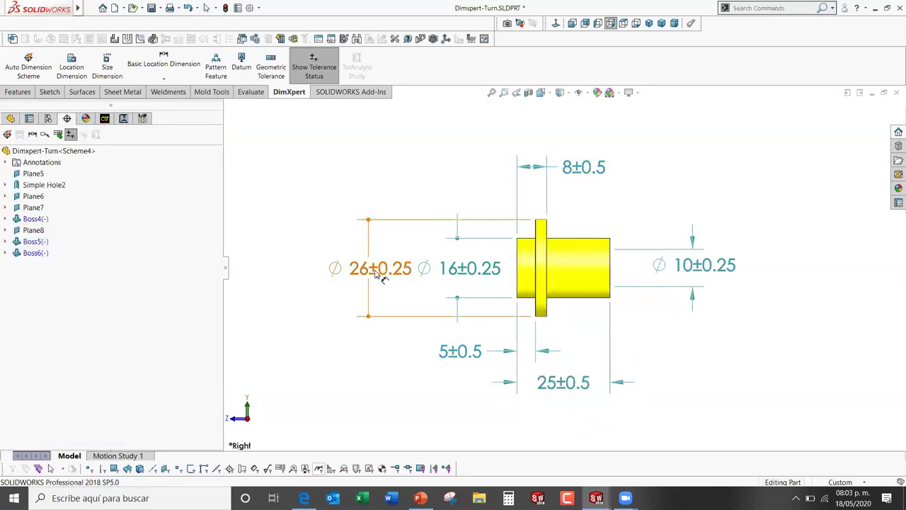
{"action": "left_click_drag", "start_coordinate": [380, 277], "coordinate": [371, 279]}
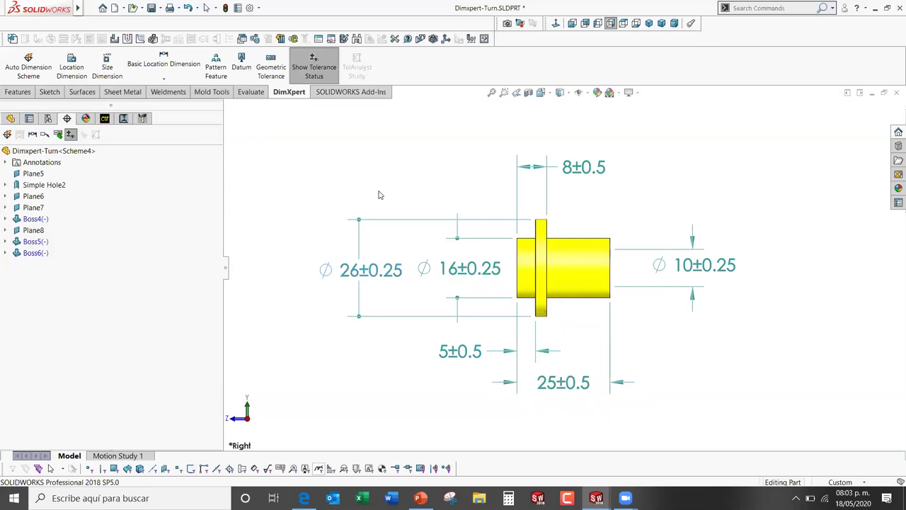
Step: Highlight the Boss4 flange, rotate the view and check the Ø26±0.25 tolerance settings
{"action": "left_click", "coordinate": [37, 221]}
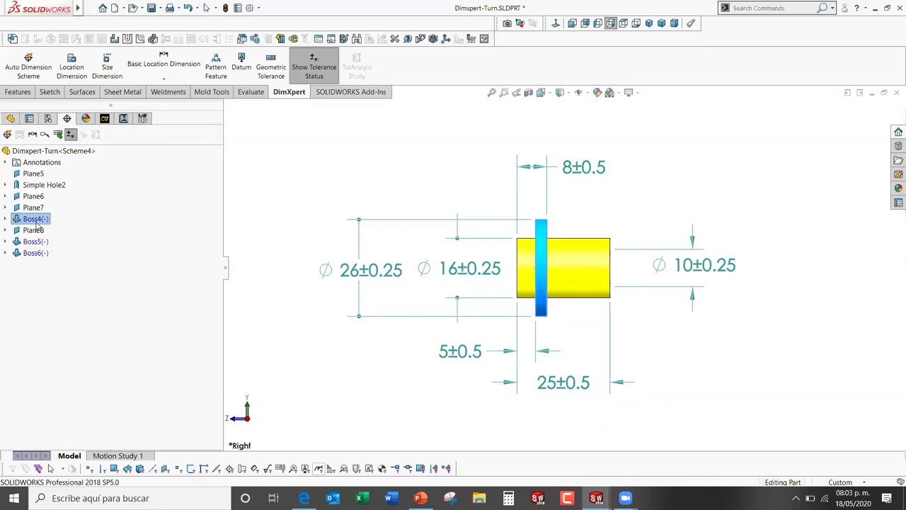
{"action": "left_click", "coordinate": [358, 152]}
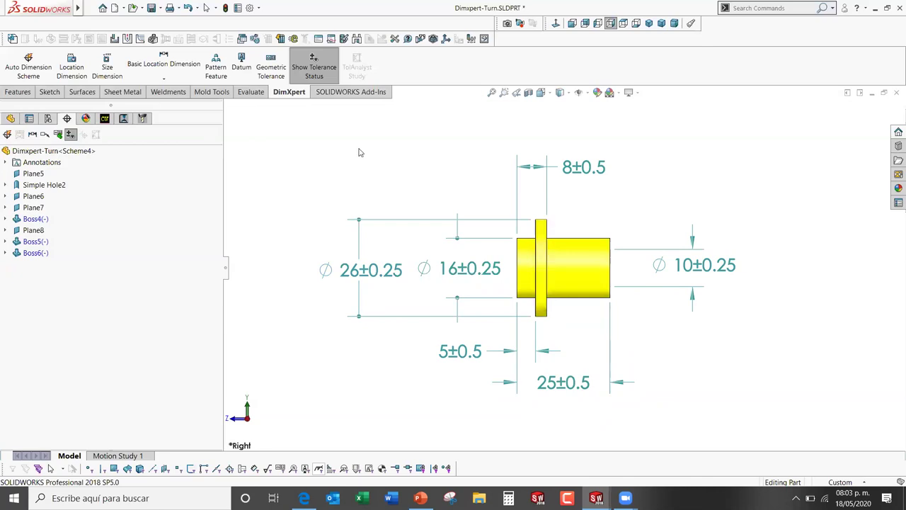
{"action": "left_click", "coordinate": [43, 222]}
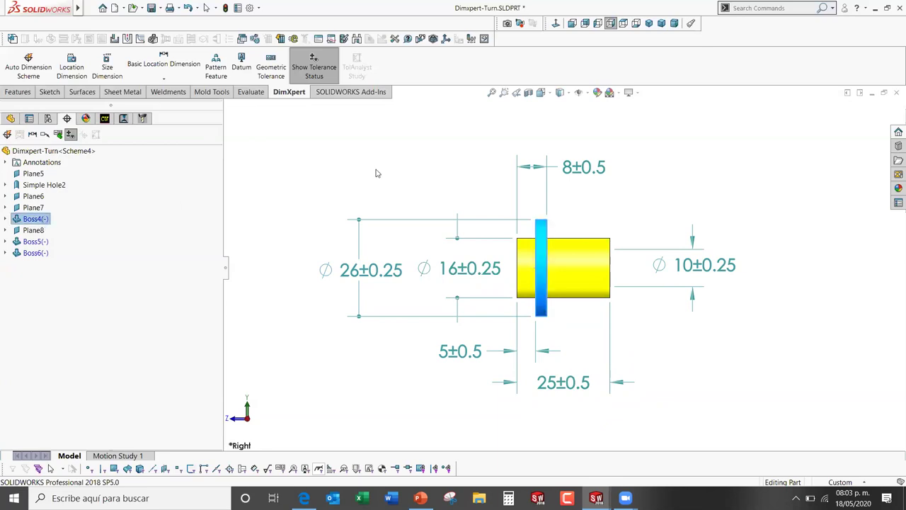
{"action": "left_click", "coordinate": [376, 172]}
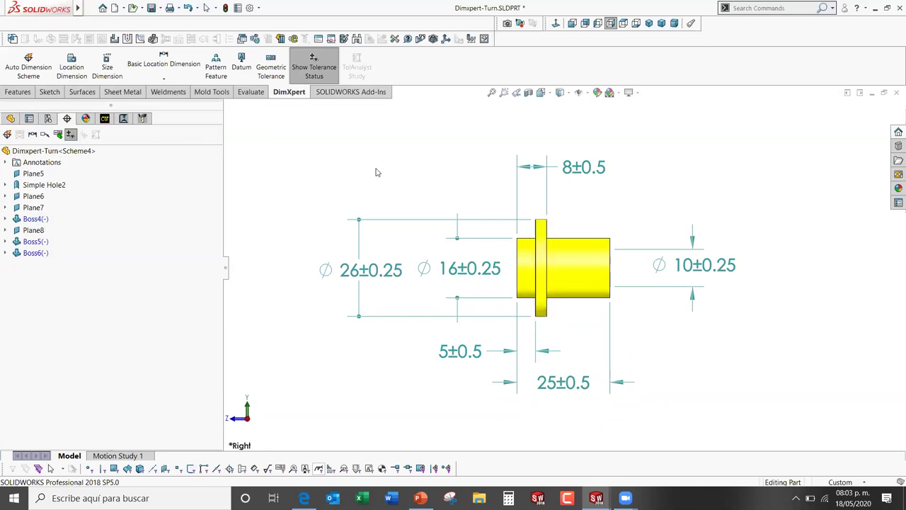
{"action": "key", "text": "Left"}
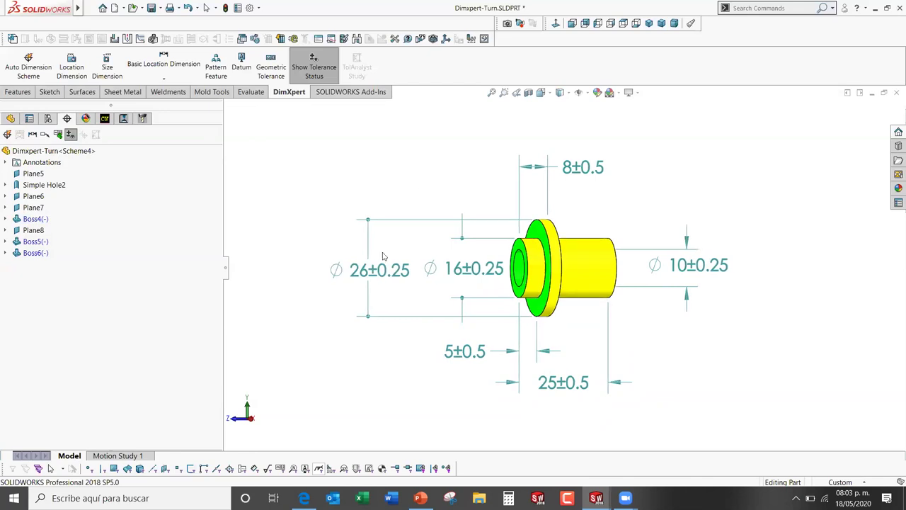
{"action": "left_click", "coordinate": [388, 282]}
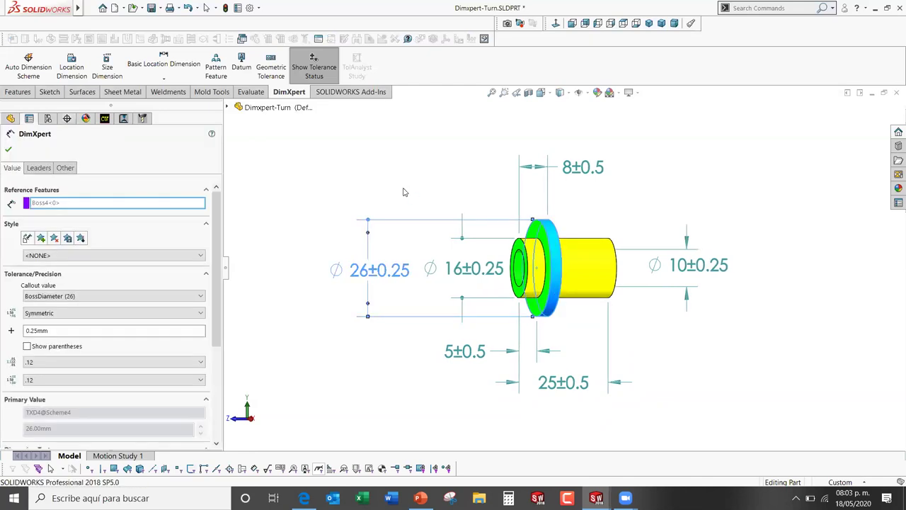
{"action": "left_click", "coordinate": [485, 226]}
{"action": "key", "text": "Up"}
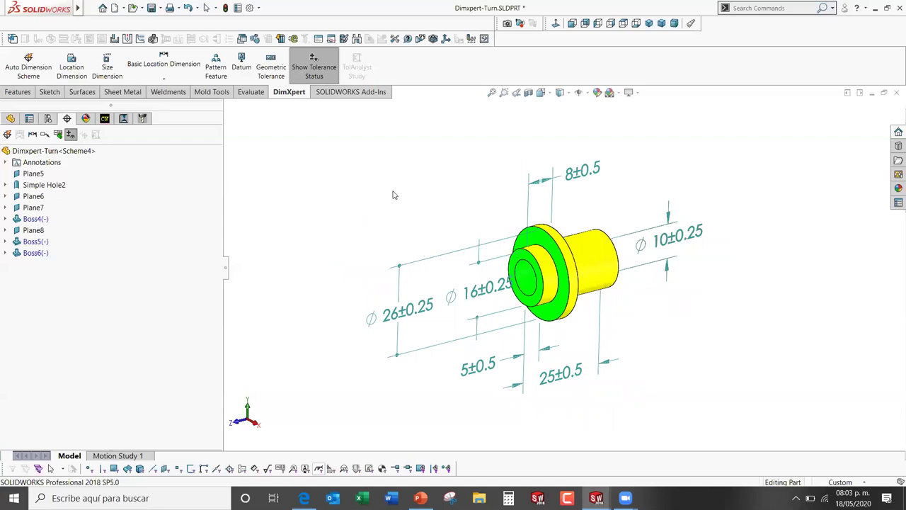
Step: Toggle the Show Tolerance Status colouring on and off, orbit, then close Dimxpert-Turn
{"action": "left_click", "coordinate": [71, 135]}
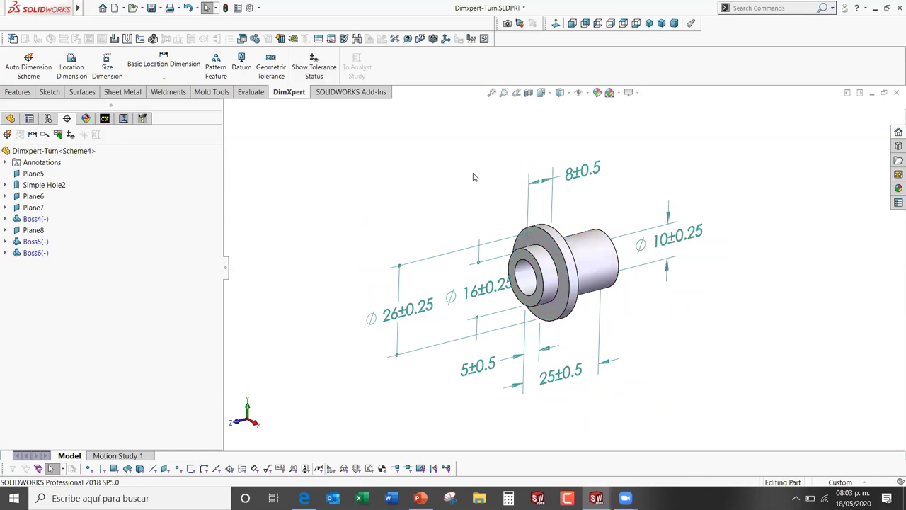
{"action": "left_click", "coordinate": [321, 69]}
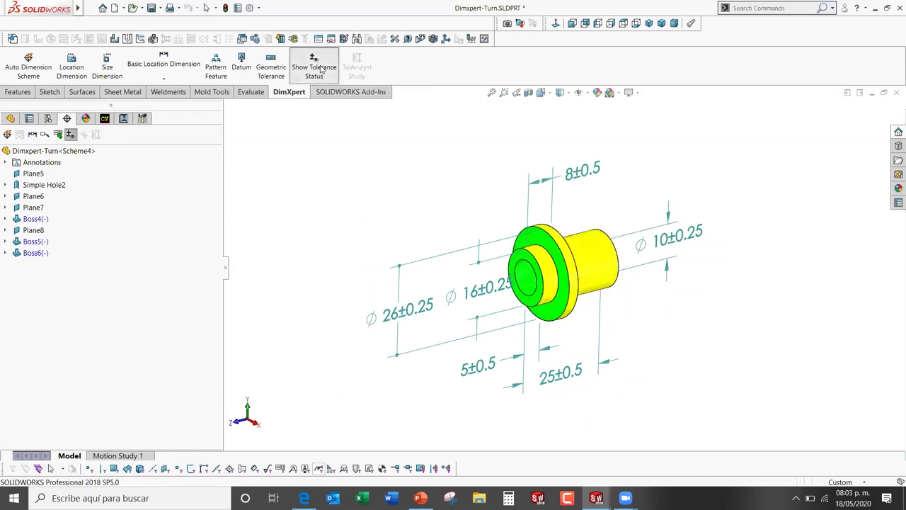
{"action": "left_click", "coordinate": [321, 69]}
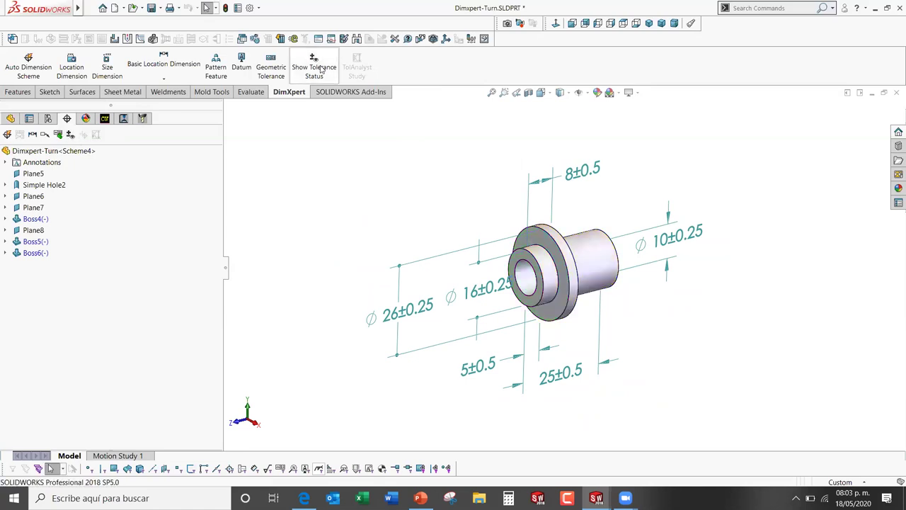
{"action": "mouse_move", "coordinate": [595, 262]}
{"action": "middle_mouse_down"}
{"action": "mouse_move", "coordinate": [568, 250]}
{"action": "mouse_move", "coordinate": [613, 207]}
{"action": "middle_mouse_up"}
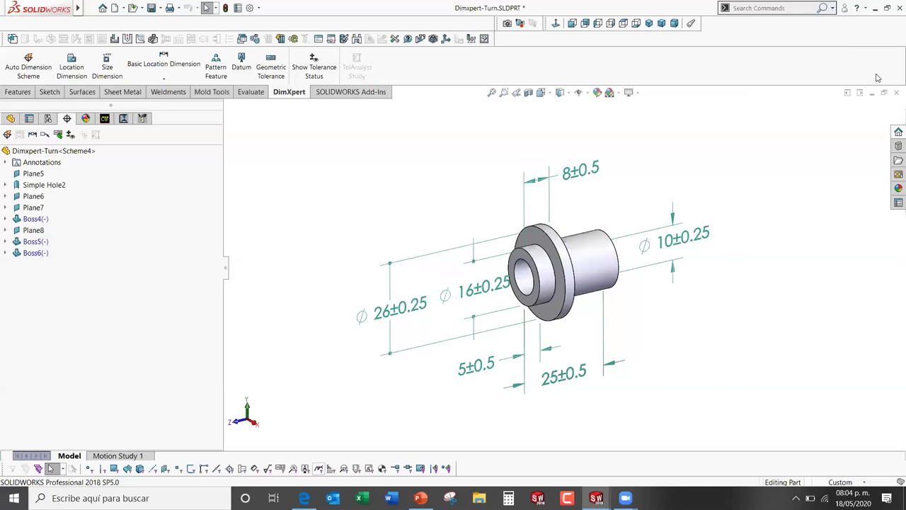
{"action": "left_click", "coordinate": [896, 93]}
Step: Close the turned part, Dimxpert-Prismatic drawing and part, choosing Don't Save for each
{"action": "left_click", "coordinate": [415, 268]}
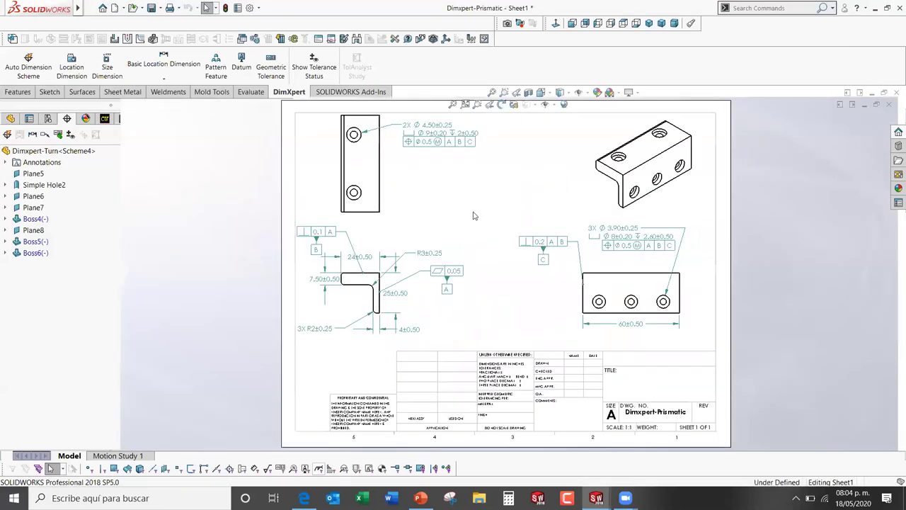
{"action": "left_click", "coordinate": [897, 89]}
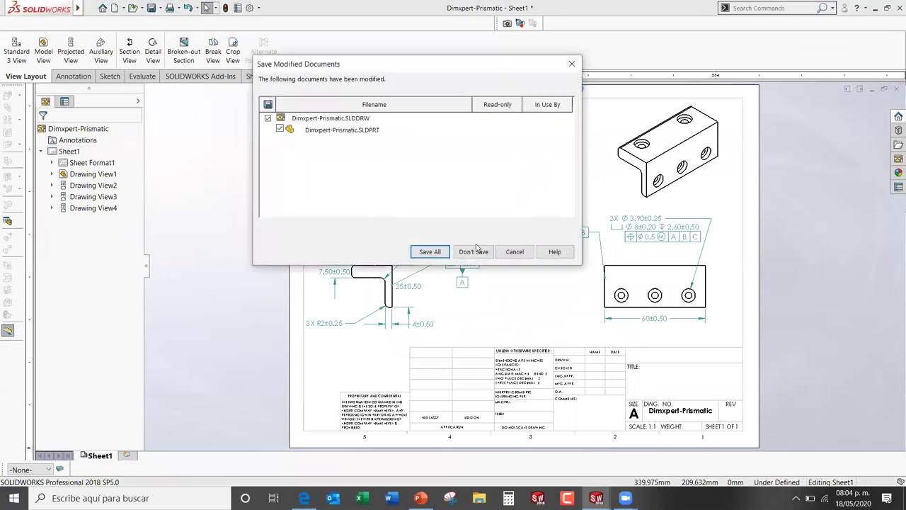
{"action": "left_click", "coordinate": [473, 249]}
{"action": "left_click", "coordinate": [895, 92]}
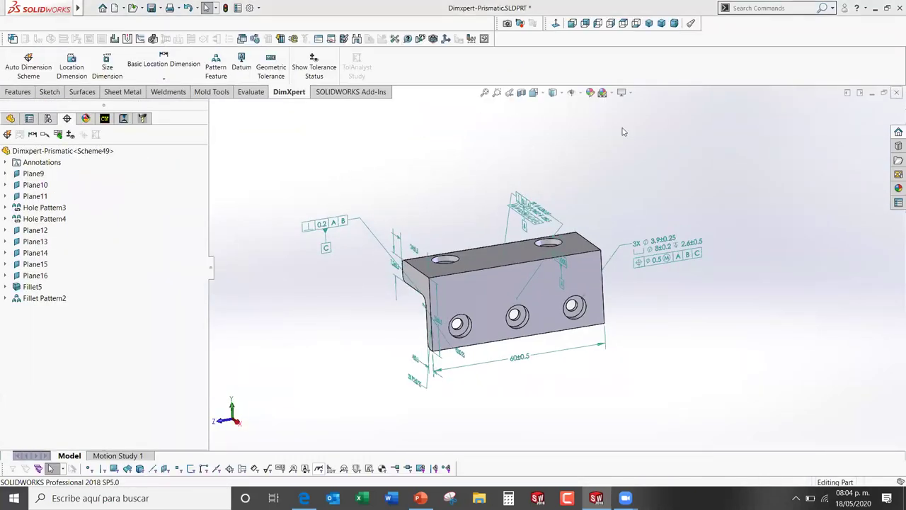
{"action": "left_click", "coordinate": [461, 265]}
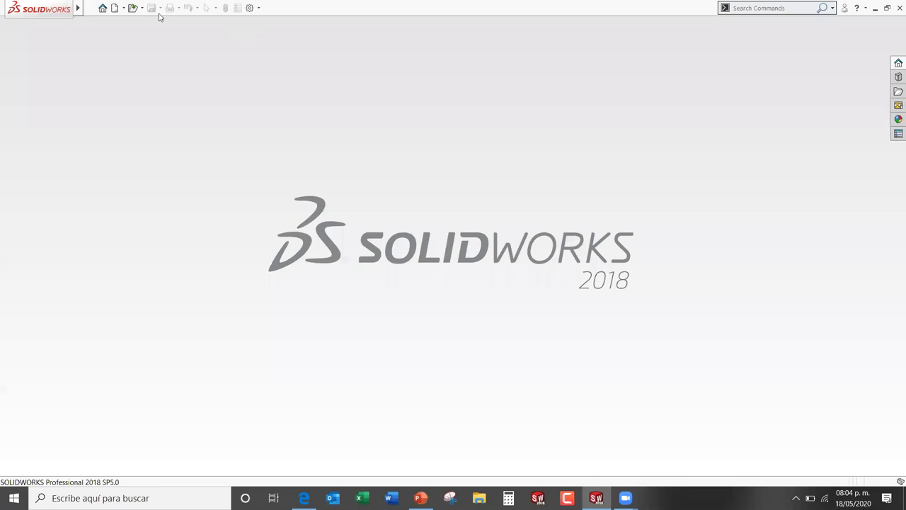
Step: Browse into the ToolAnalyst folder and select gear box.sldasm
{"action": "left_click", "coordinate": [133, 8]}
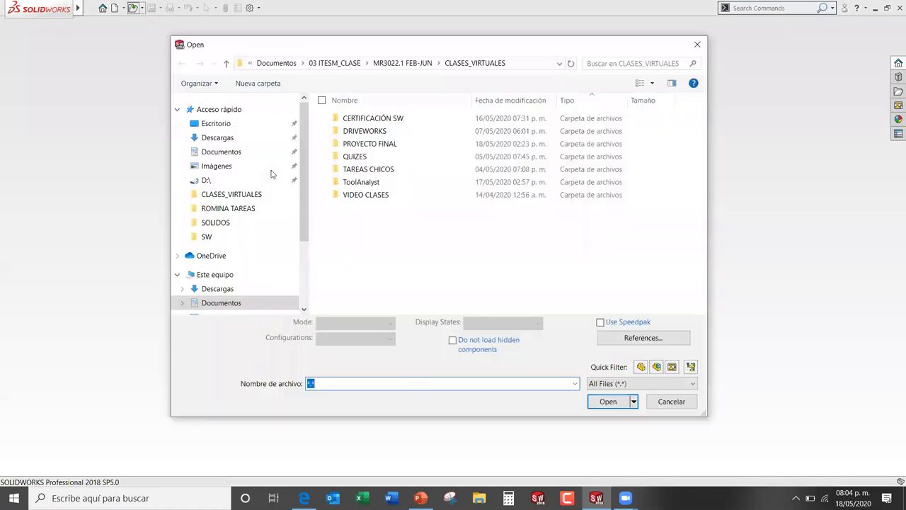
{"action": "double_click", "coordinate": [361, 182]}
{"action": "left_click", "coordinate": [379, 131]}
Step: Load gear box.sldasm, orbit it, and show the FeatureManager tree in a widened side panel
{"action": "left_click", "coordinate": [608, 402]}
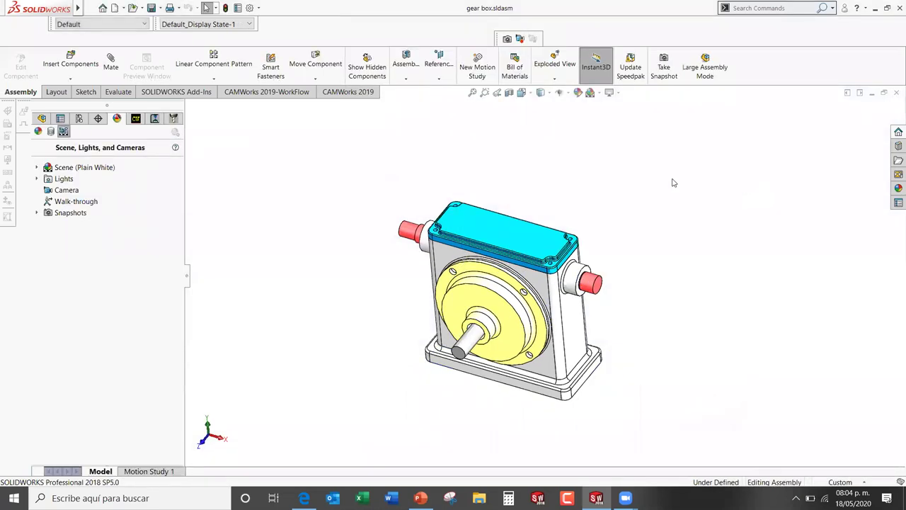
{"action": "middle_click_drag", "start_coordinate": [522, 317], "coordinate": [528, 296]}
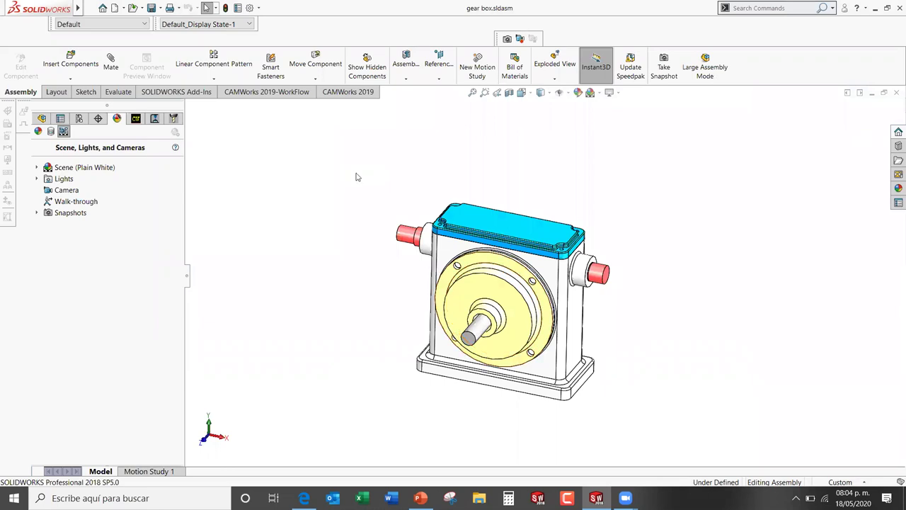
{"action": "left_click_drag", "start_coordinate": [187, 286], "coordinate": [222, 286]}
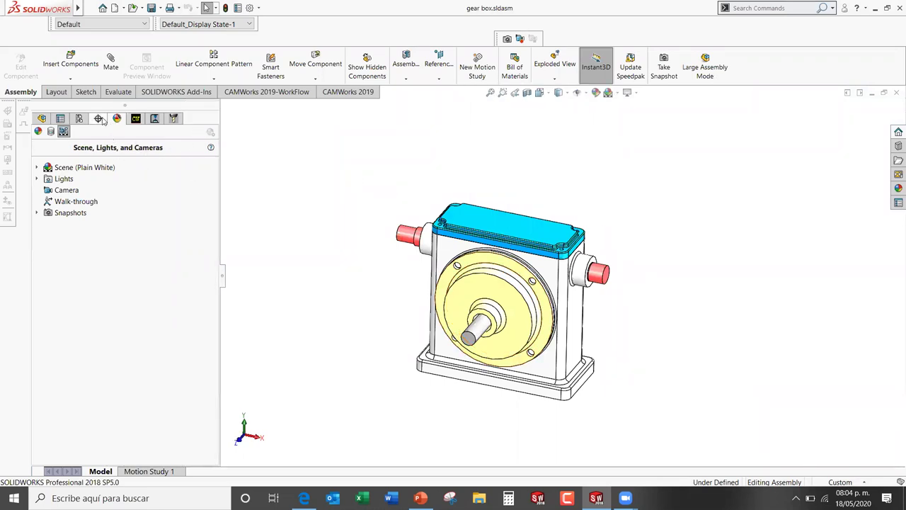
{"action": "left_click", "coordinate": [134, 119]}
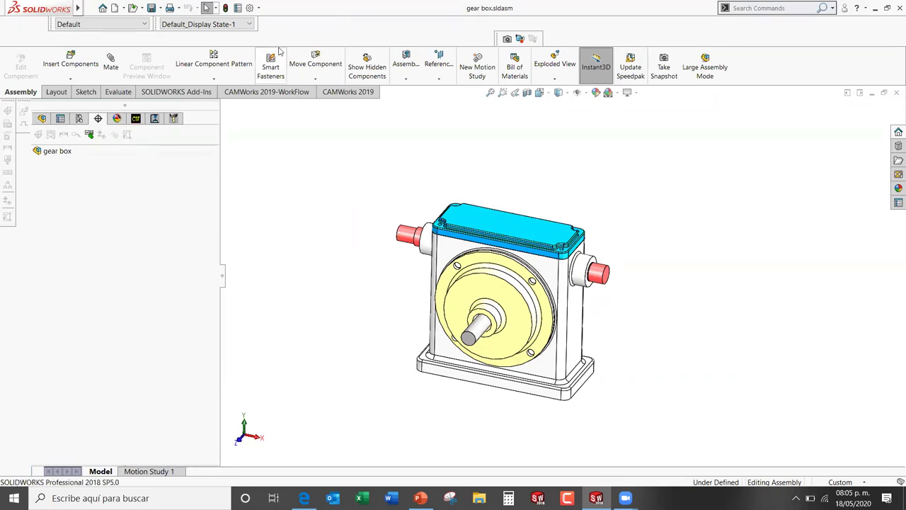
Step: Enable the TolAnalyst add-in through Options > Add-Ins
{"action": "left_click", "coordinate": [258, 8]}
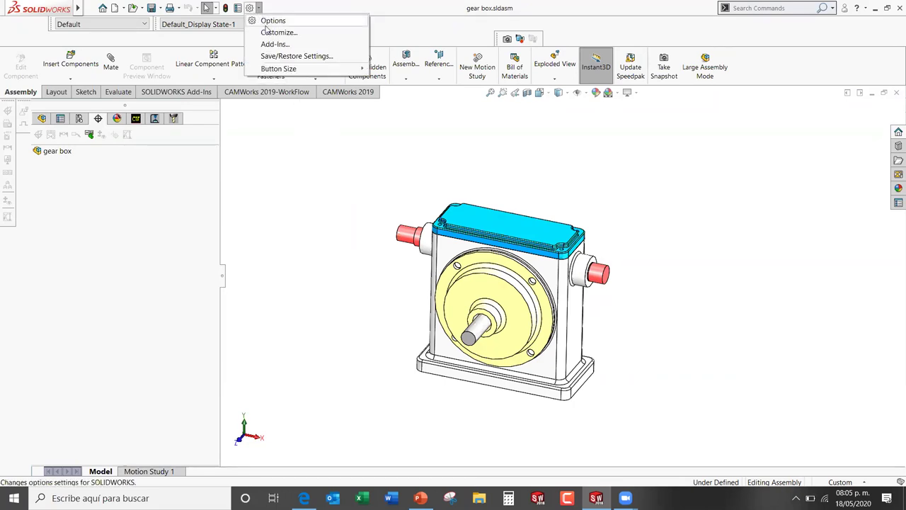
{"action": "left_click", "coordinate": [298, 45]}
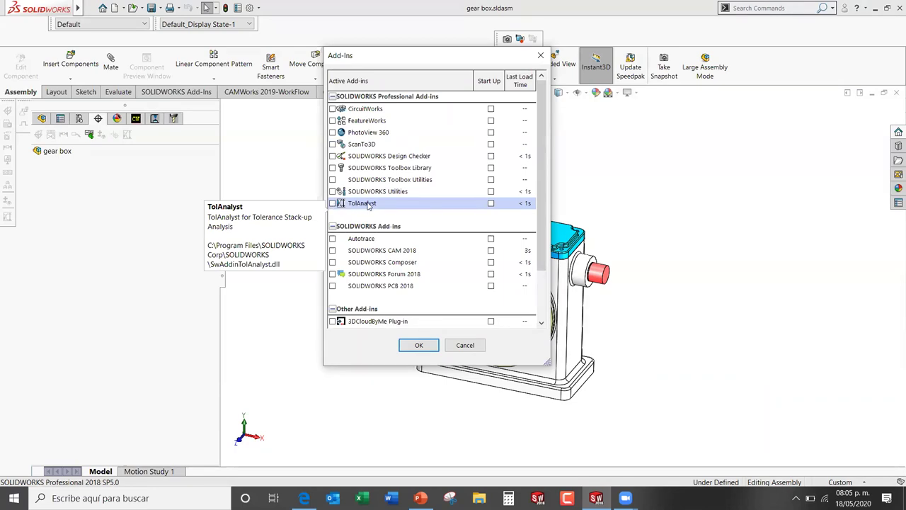
{"action": "left_click", "coordinate": [332, 203]}
{"action": "left_click", "coordinate": [418, 344]}
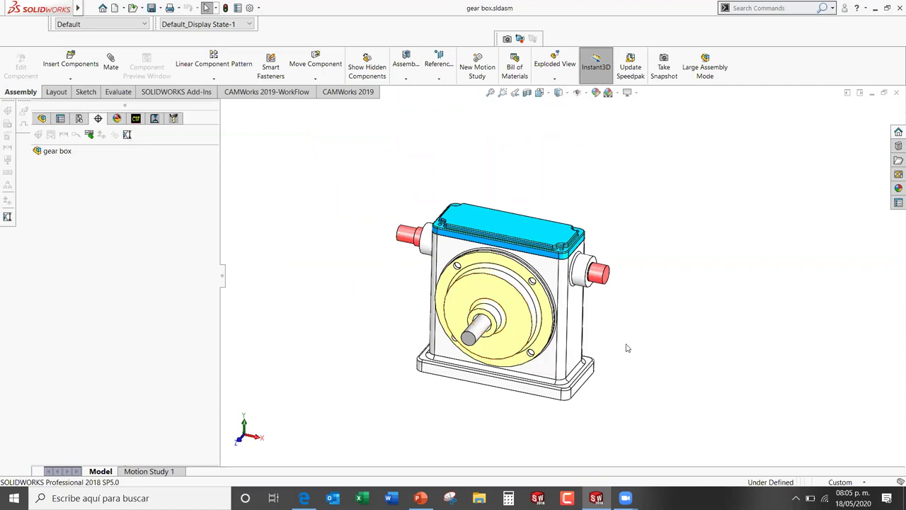
Step: Zoom in on the worm gear shaft and select its Cut-Extrude1 hole face, then clear it
{"action": "scroll", "coordinate": [492, 322], "scroll_direction": "down", "scroll_amount": 2}
{"action": "scroll", "coordinate": [492, 322], "scroll_direction": "down", "scroll_amount": 2}
{"action": "scroll", "coordinate": [492, 322], "scroll_direction": "down", "scroll_amount": 2}
{"action": "scroll", "coordinate": [492, 304], "scroll_direction": "down", "scroll_amount": 2}
{"action": "scroll", "coordinate": [485, 276], "scroll_direction": "down", "scroll_amount": 2}
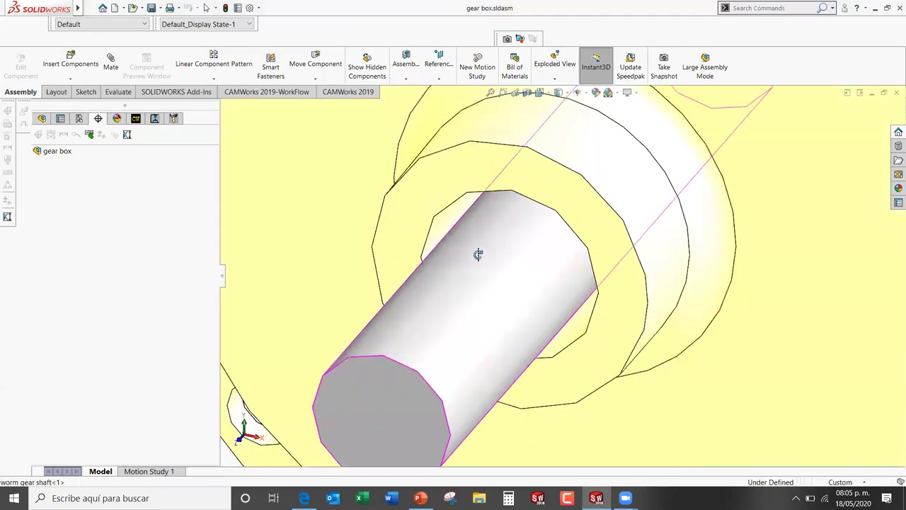
{"action": "middle_click_drag", "start_coordinate": [478, 254], "coordinate": [487, 239]}
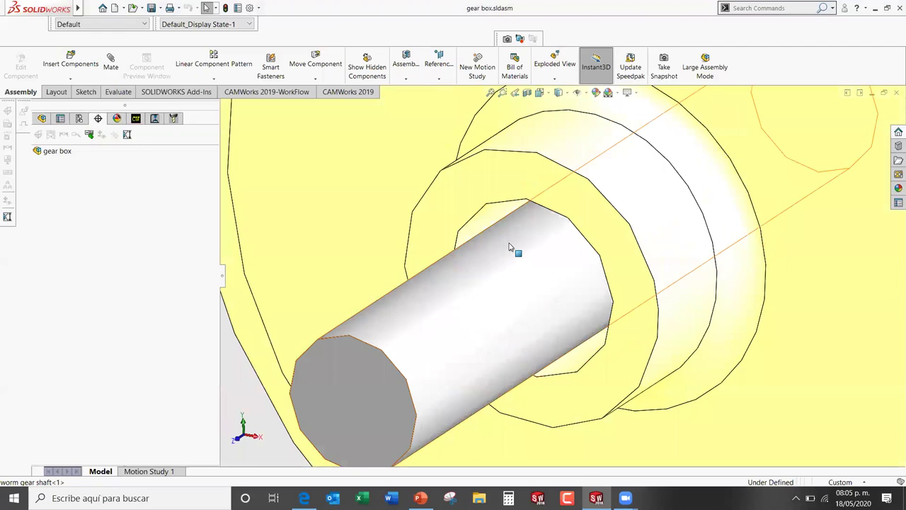
{"action": "left_click", "coordinate": [509, 246]}
{"action": "left_click", "coordinate": [492, 220]}
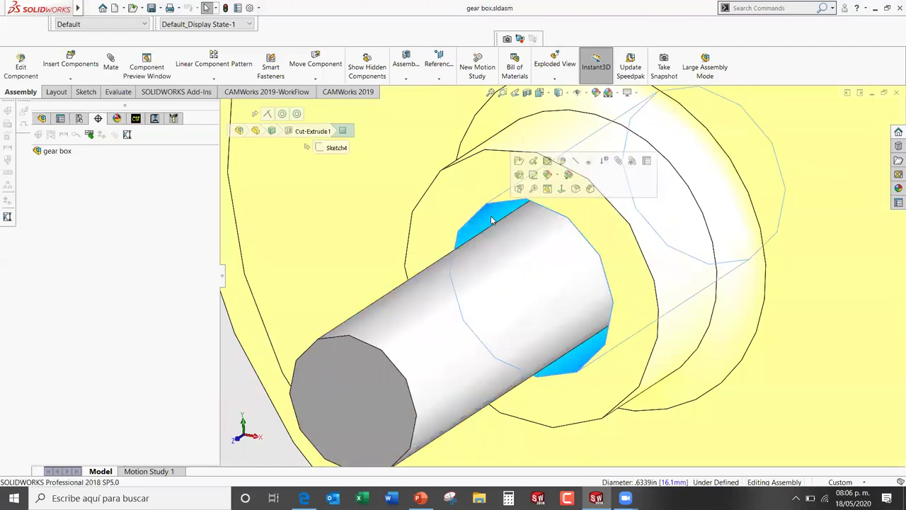
{"action": "scroll", "coordinate": [496, 221], "scroll_direction": "up", "scroll_amount": 2}
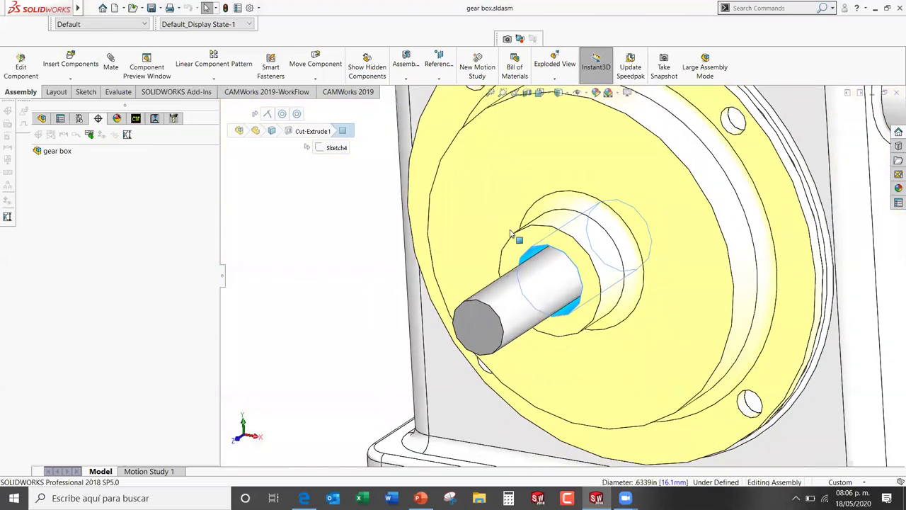
{"action": "scroll", "coordinate": [557, 267], "scroll_direction": "up", "scroll_amount": 1}
{"action": "scroll", "coordinate": [602, 213], "scroll_direction": "up", "scroll_amount": 1}
{"action": "scroll", "coordinate": [651, 224], "scroll_direction": "up", "scroll_amount": 2}
{"action": "left_click", "coordinate": [755, 167]}
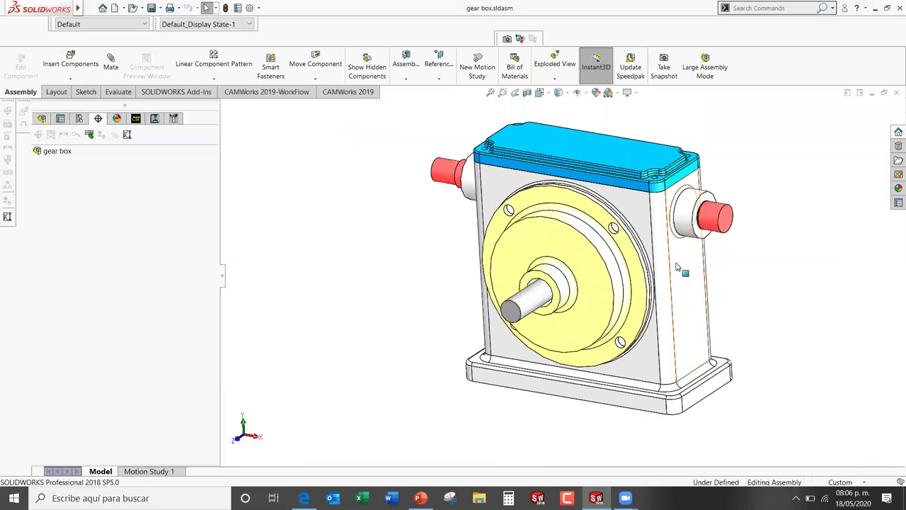
Step: Zoom out, start a new TolAnalyst study, and switch to the DIMXPERT.pptx slides in PowerPoint
{"action": "scroll", "coordinate": [755, 212], "scroll_direction": "up", "scroll_amount": 1}
{"action": "scroll", "coordinate": [754, 262], "scroll_direction": "up", "scroll_amount": 1}
{"action": "scroll", "coordinate": [743, 258], "scroll_direction": "up", "scroll_amount": 1}
{"action": "scroll", "coordinate": [734, 251], "scroll_direction": "down", "scroll_amount": 1}
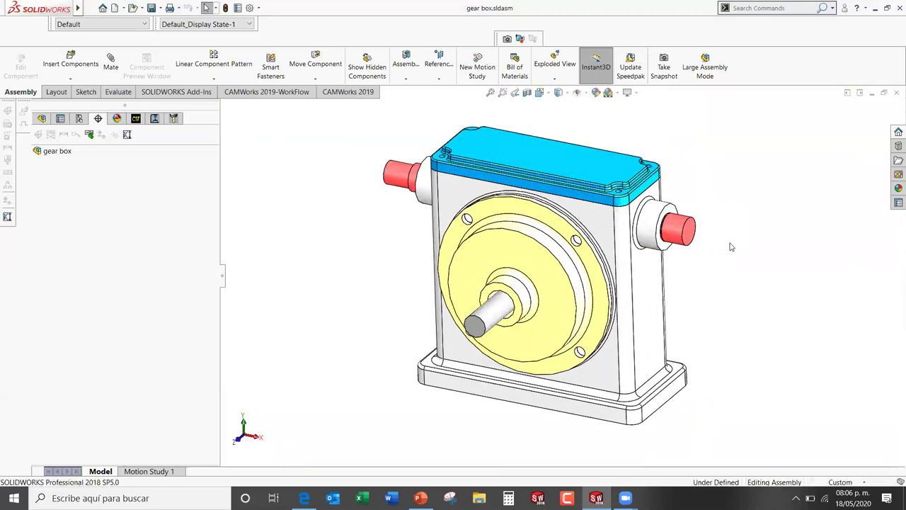
{"action": "scroll", "coordinate": [729, 248], "scroll_direction": "down", "scroll_amount": 1}
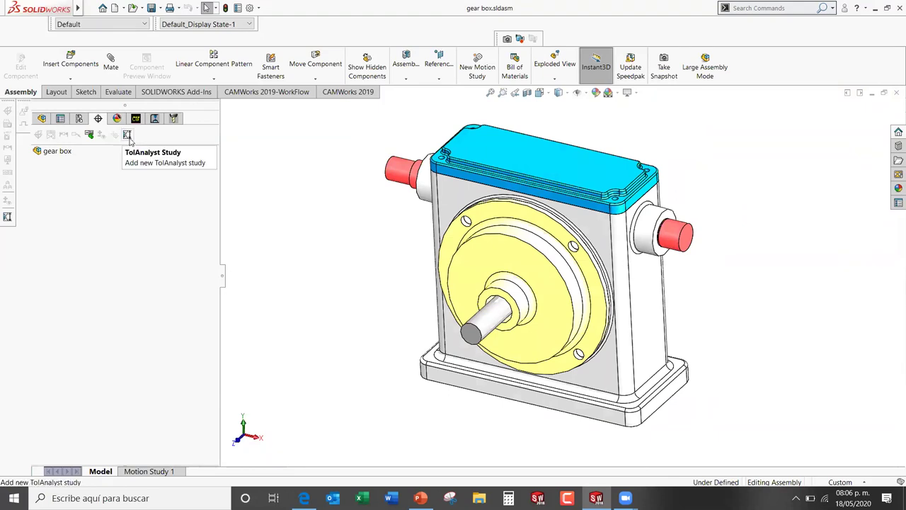
{"action": "left_click", "coordinate": [127, 135]}
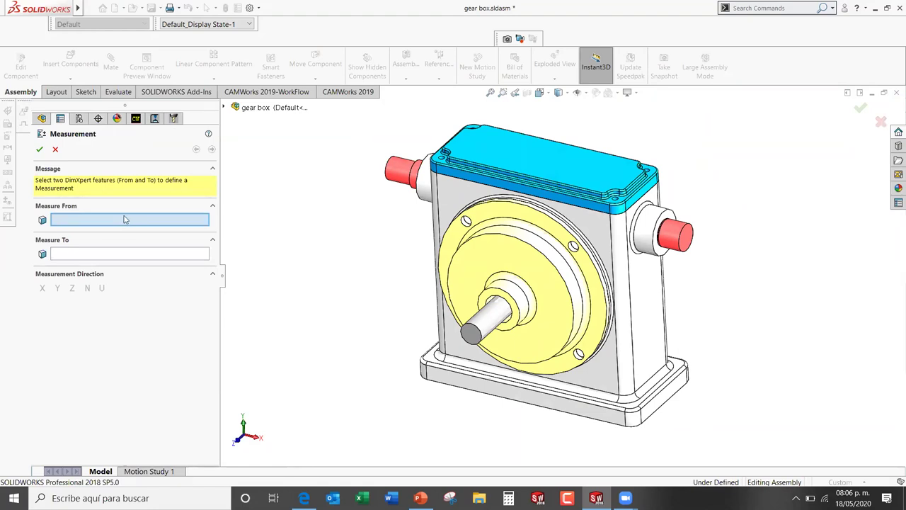
{"action": "left_click", "coordinate": [421, 498]}
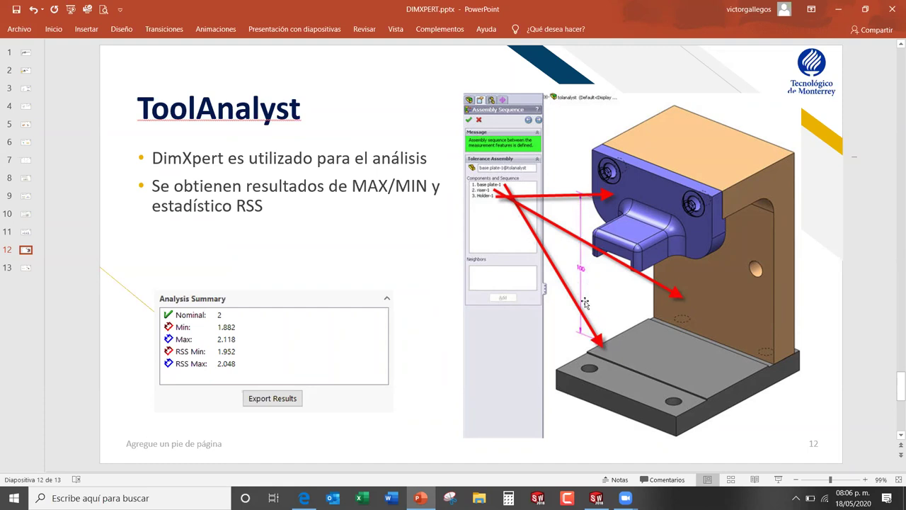
Step: View slide 11, the stack-up tolerance analysis slide, then return to the SOLIDWORKS gear box assembly
{"action": "left_click", "coordinate": [25, 232]}
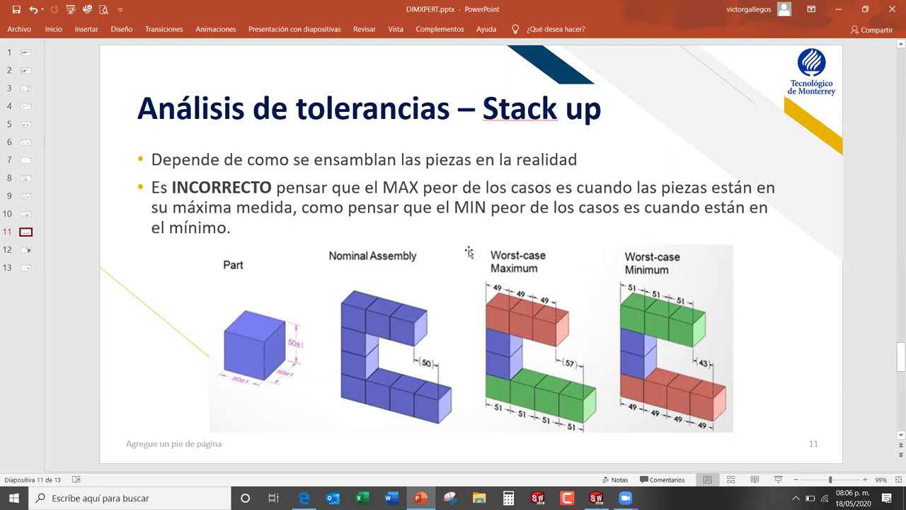
{"action": "key", "text": "alt+Tab"}
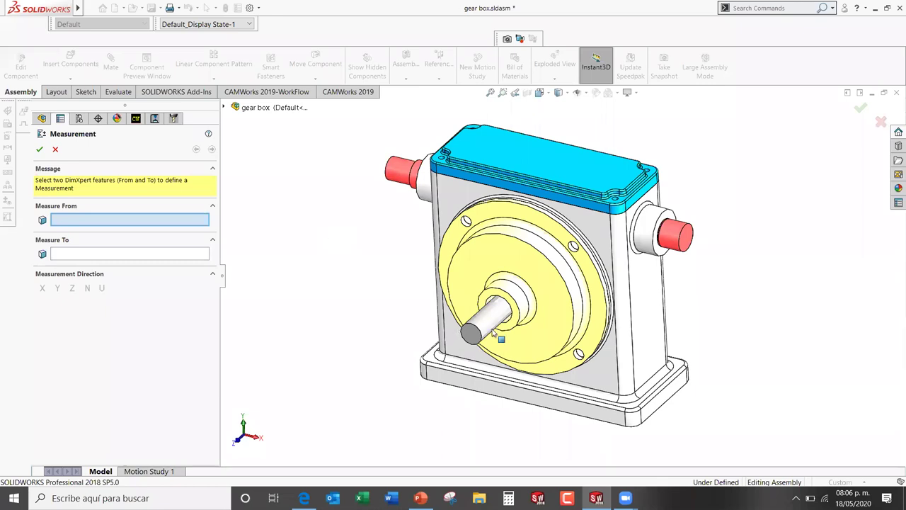
Step: Measure from the worm gear shaft boss to the round cover plate-2 hole, both at Max
{"action": "scroll", "coordinate": [508, 312], "scroll_direction": "down", "scroll_amount": 3}
{"action": "left_click", "coordinate": [493, 296]}
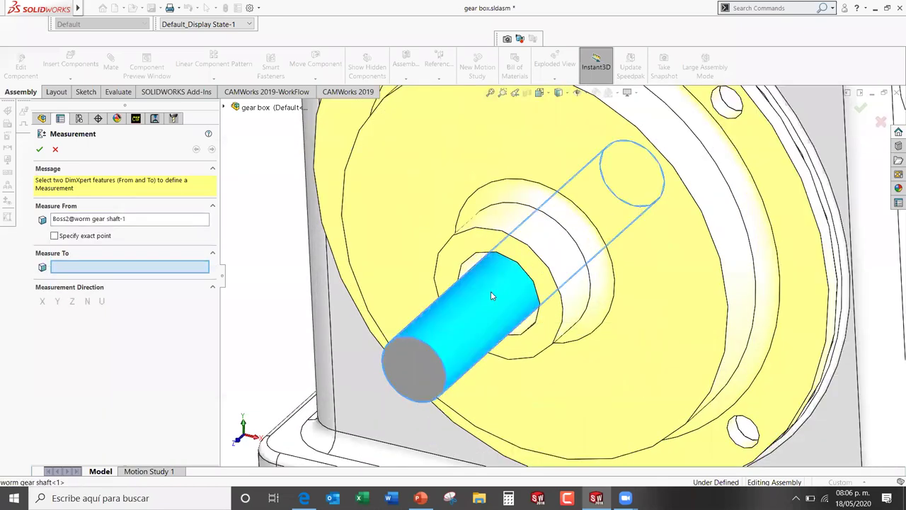
{"action": "left_click", "coordinate": [473, 266]}
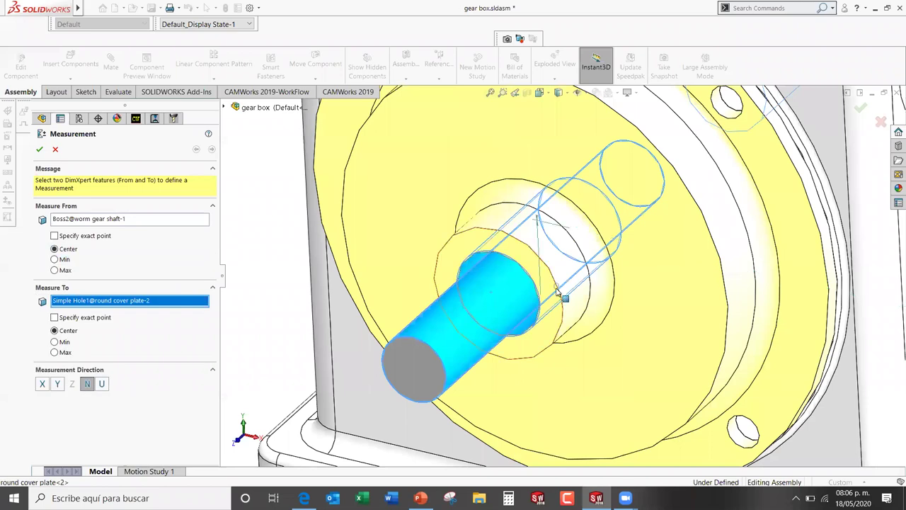
{"action": "scroll", "coordinate": [471, 262], "scroll_direction": "up", "scroll_amount": 2}
{"action": "scroll", "coordinate": [481, 257], "scroll_direction": "up", "scroll_amount": 3}
{"action": "scroll", "coordinate": [490, 253], "scroll_direction": "up", "scroll_amount": 3}
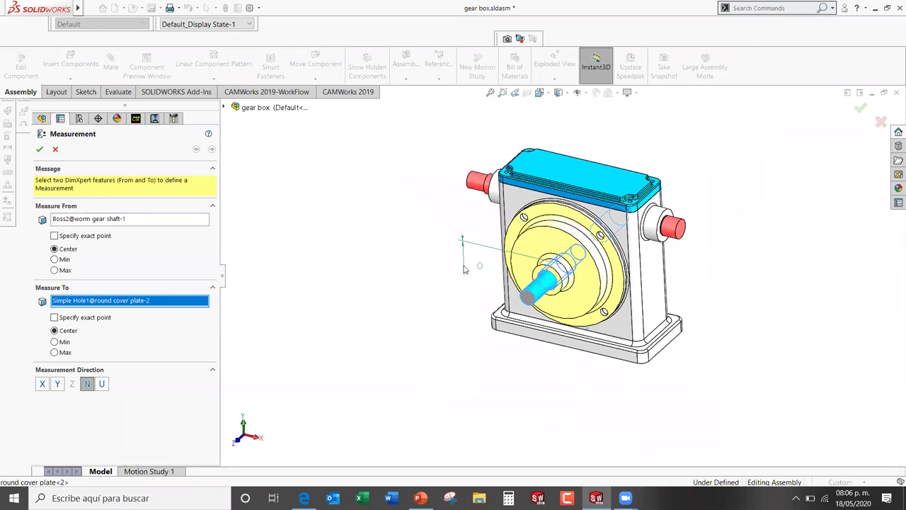
{"action": "left_click", "coordinate": [57, 271]}
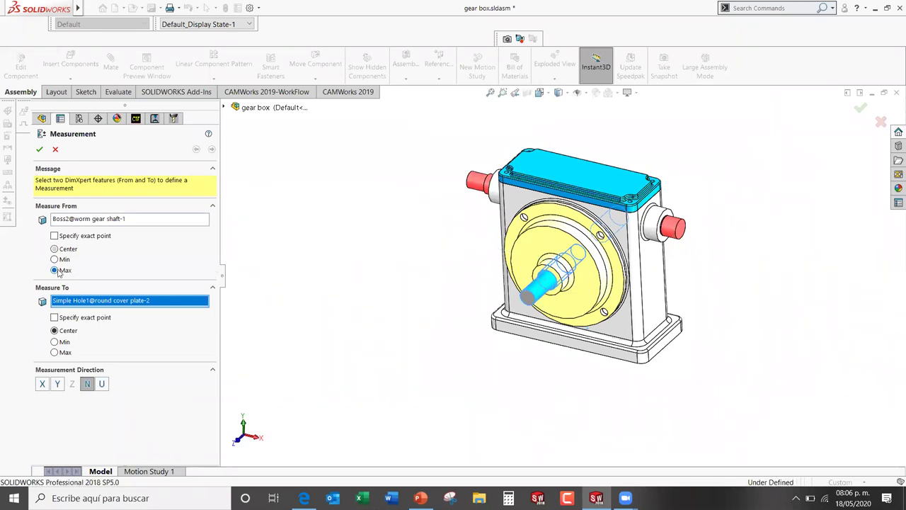
{"action": "left_click", "coordinate": [55, 352]}
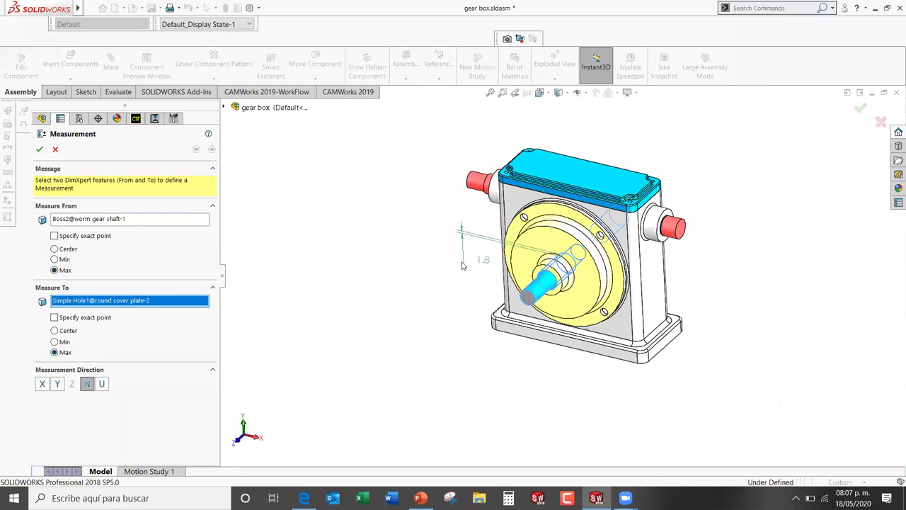
{"action": "scroll", "coordinate": [474, 265], "scroll_direction": "down", "scroll_amount": 2}
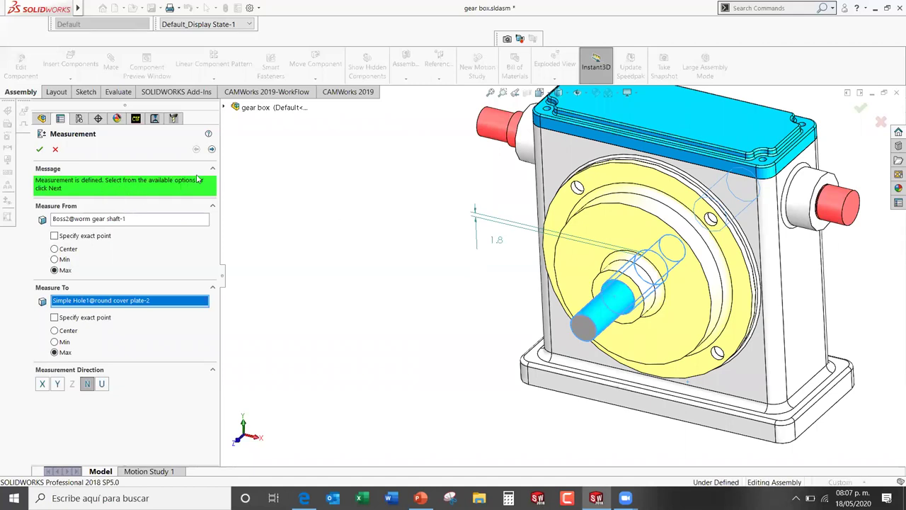
{"action": "left_click", "coordinate": [212, 150]}
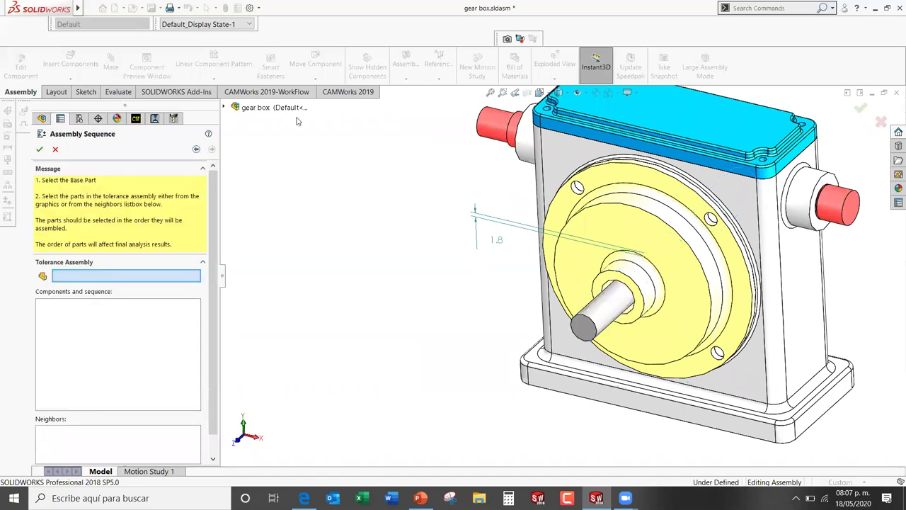
Step: Make housing-1 the base part of the tolerance assembly sequence
{"action": "scroll", "coordinate": [438, 241], "scroll_direction": "down", "scroll_amount": 3}
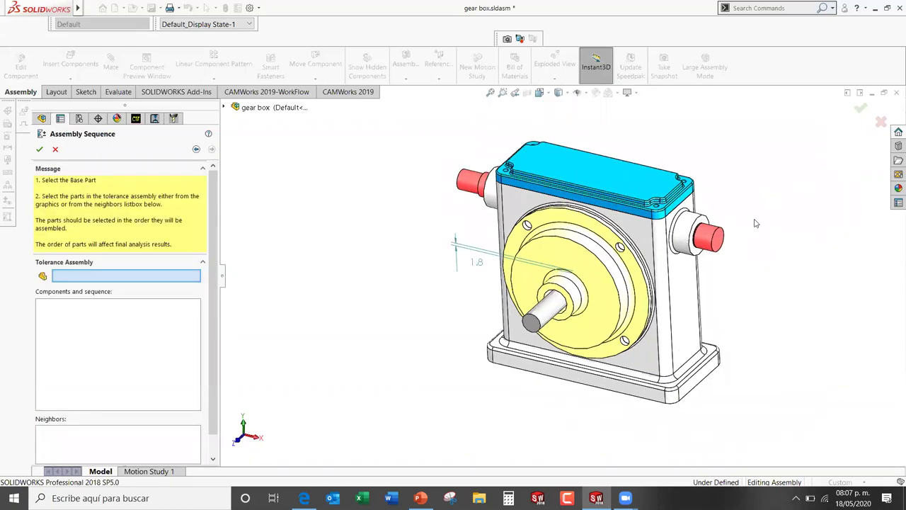
{"action": "scroll", "coordinate": [755, 223], "scroll_direction": "down", "scroll_amount": 2}
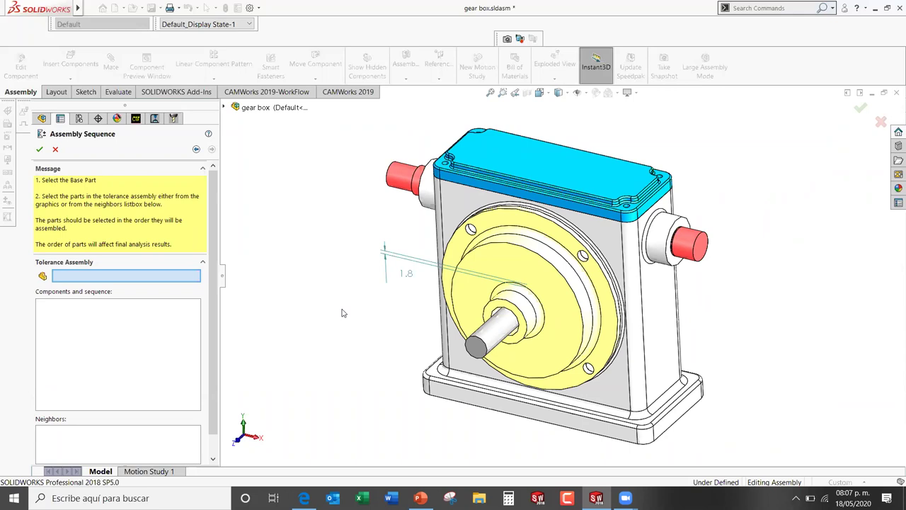
{"action": "scroll", "coordinate": [214, 311], "scroll_direction": "down", "scroll_amount": 1}
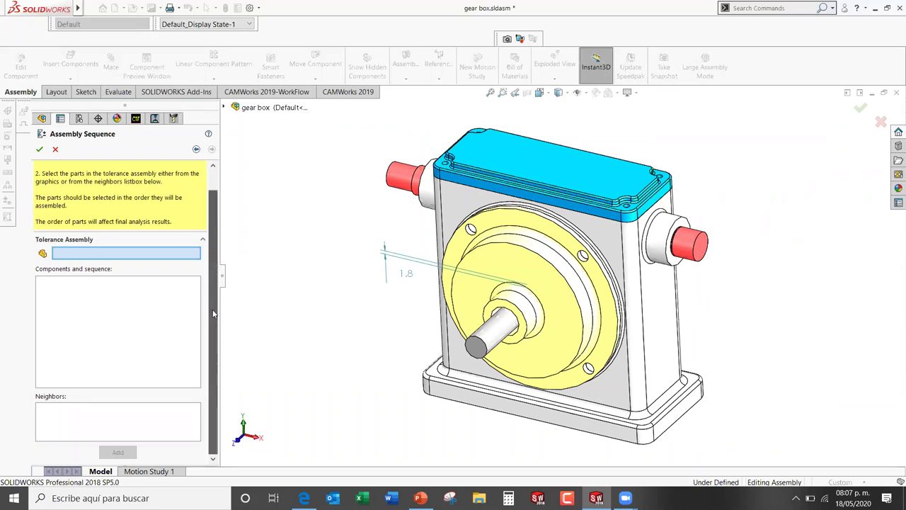
{"action": "left_click", "coordinate": [625, 374]}
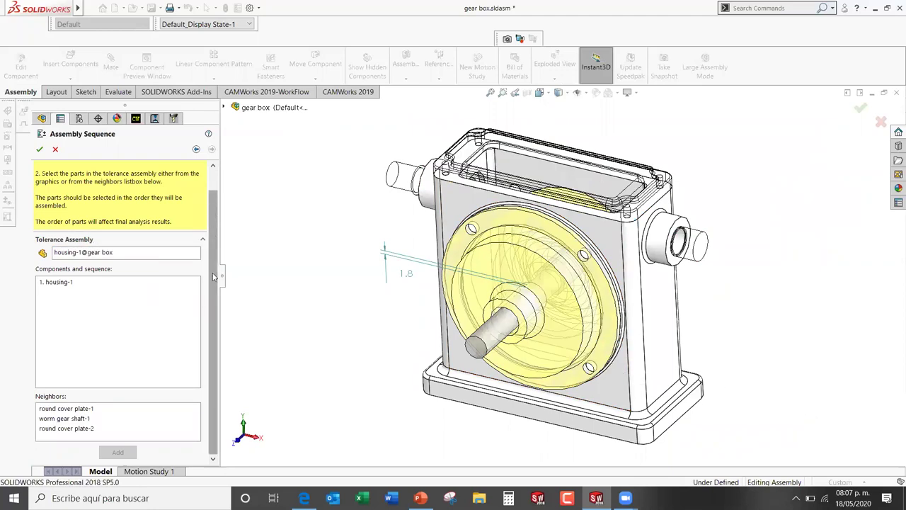
{"action": "middle_click_drag", "start_coordinate": [344, 270], "coordinate": [330, 261]}
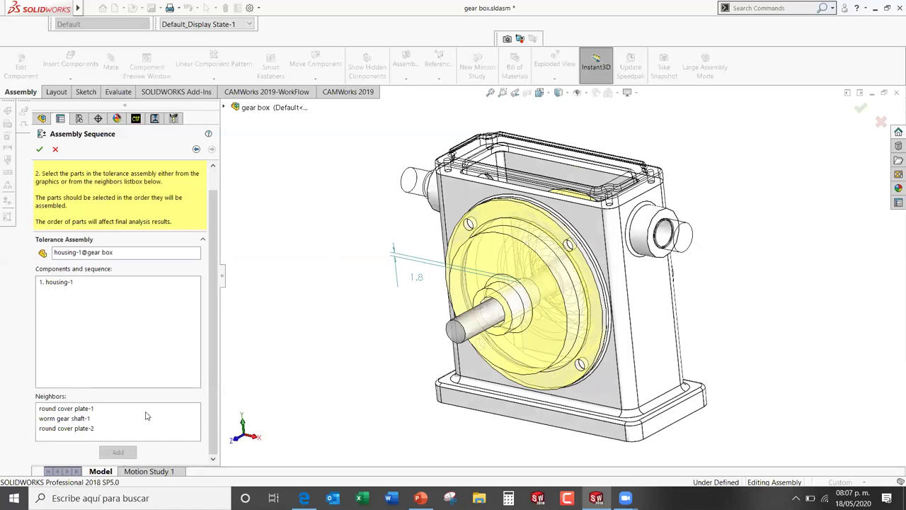
Step: Add round cover plate-1, worm gear shaft-1 and round cover plate-2 to the sequence in order
{"action": "left_click", "coordinate": [79, 415]}
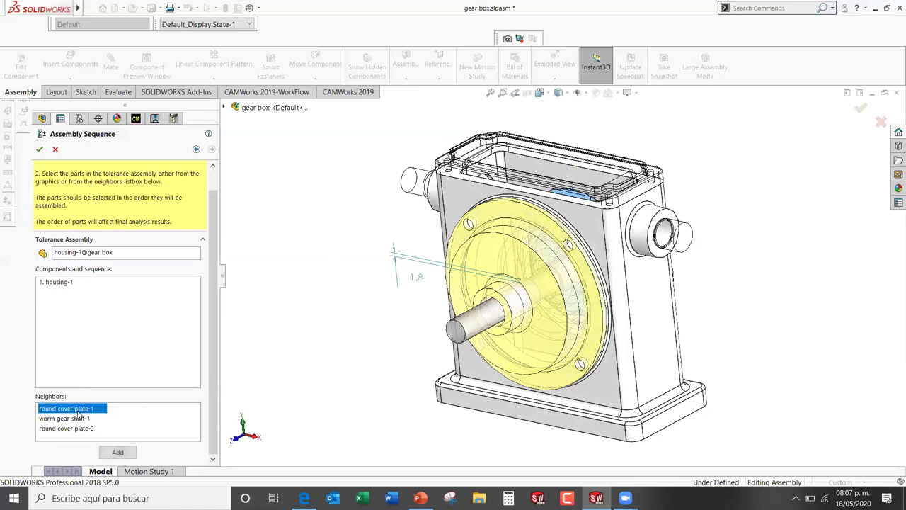
{"action": "mouse_move", "coordinate": [727, 285]}
{"action": "middle_mouse_down"}
{"action": "mouse_move", "coordinate": [667, 310]}
{"action": "mouse_move", "coordinate": [716, 307]}
{"action": "middle_mouse_up"}
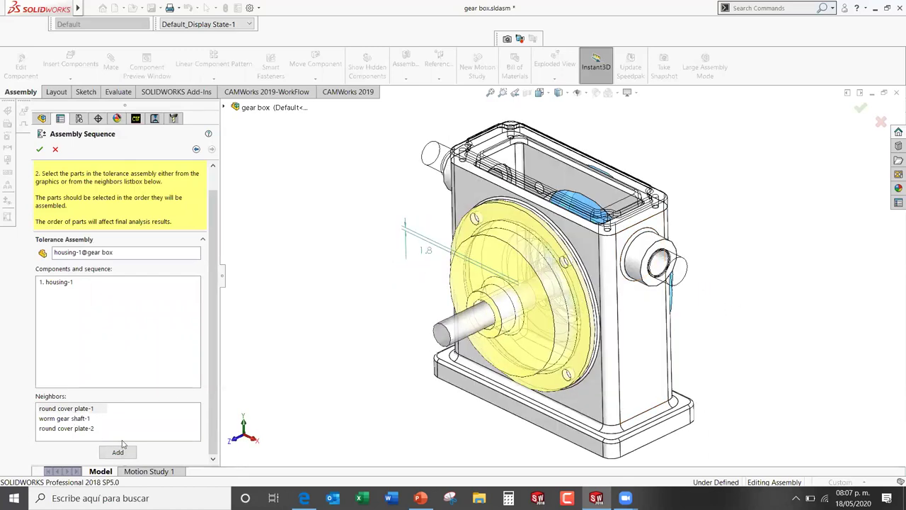
{"action": "left_click", "coordinate": [125, 452]}
{"action": "left_click", "coordinate": [82, 410]}
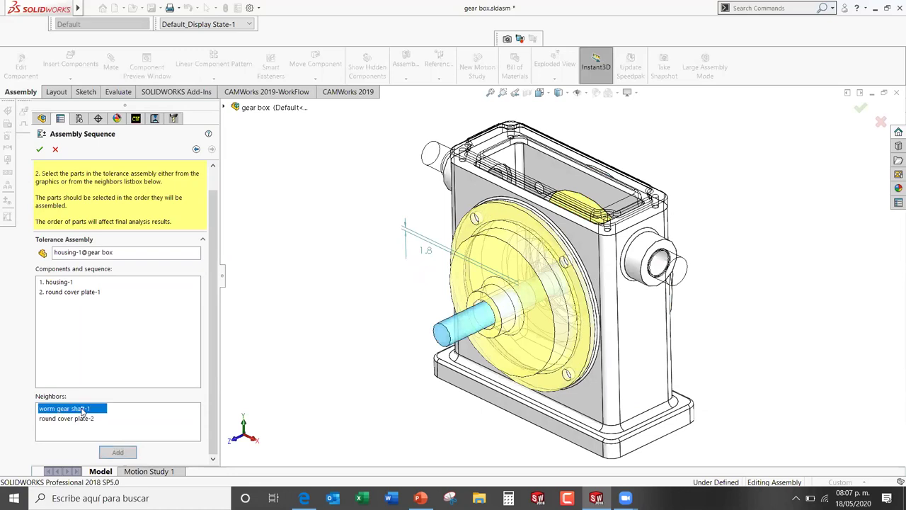
{"action": "left_click", "coordinate": [125, 453]}
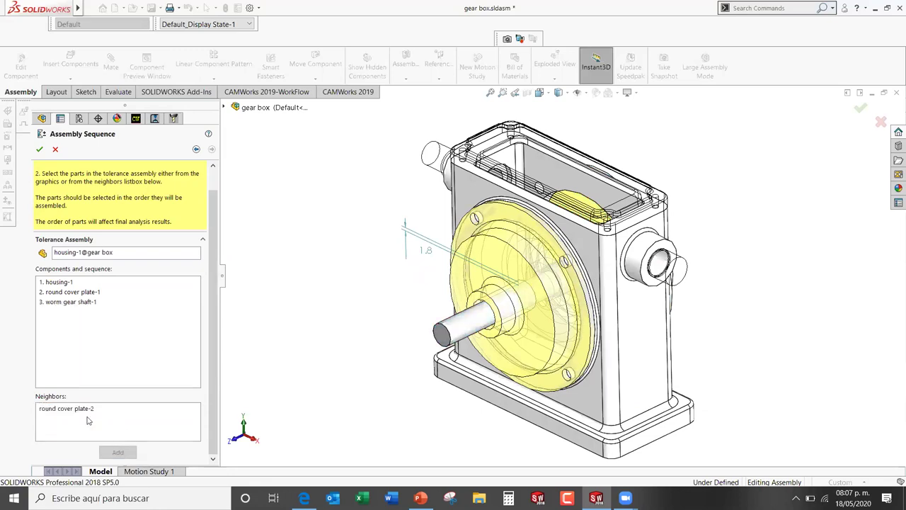
{"action": "left_click", "coordinate": [79, 409]}
{"action": "left_click", "coordinate": [117, 452]}
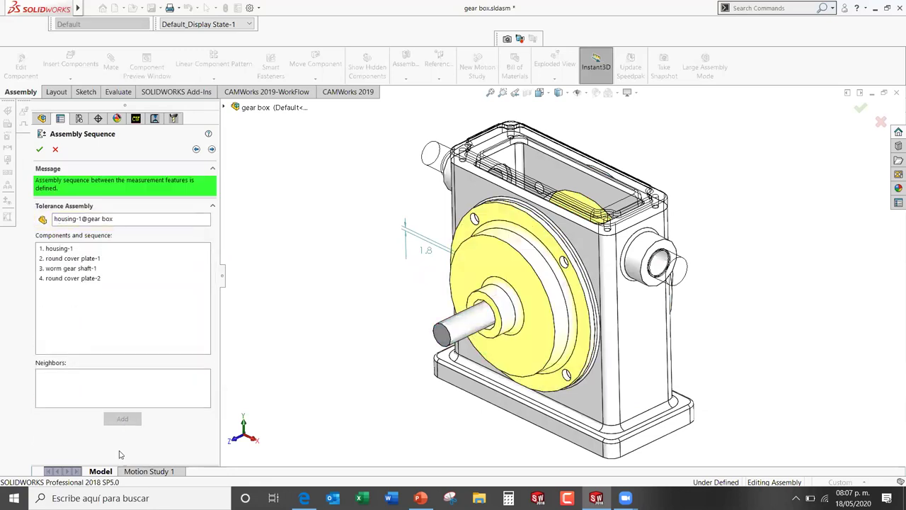
{"action": "middle_click_drag", "start_coordinate": [378, 257], "coordinate": [377, 250]}
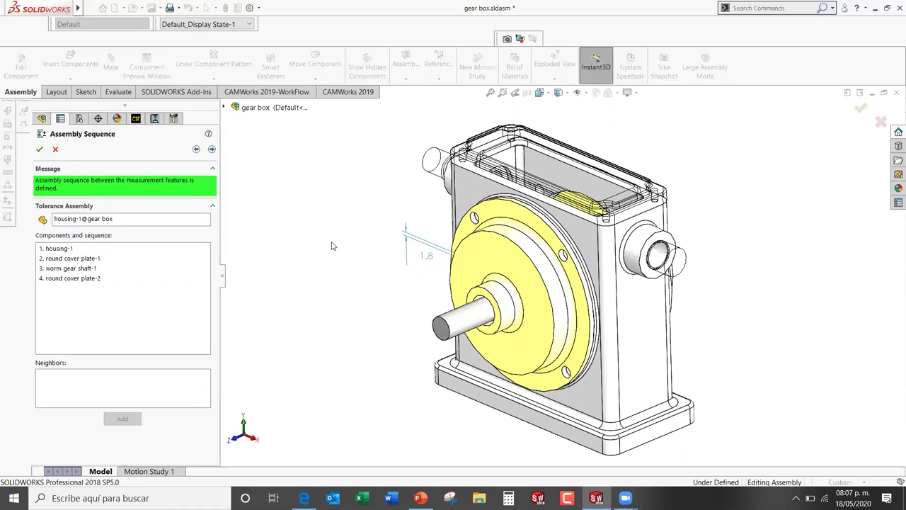
Step: Constrain round cover plate-1 with Plane1 as primary and Hole Pattern1 as secondary
{"action": "left_click", "coordinate": [212, 151]}
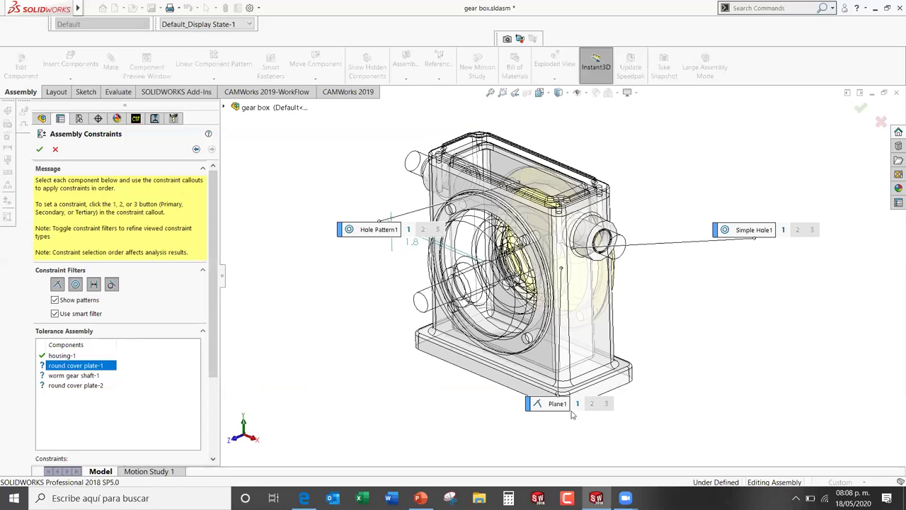
{"action": "left_click_drag", "start_coordinate": [559, 404], "coordinate": [685, 297]}
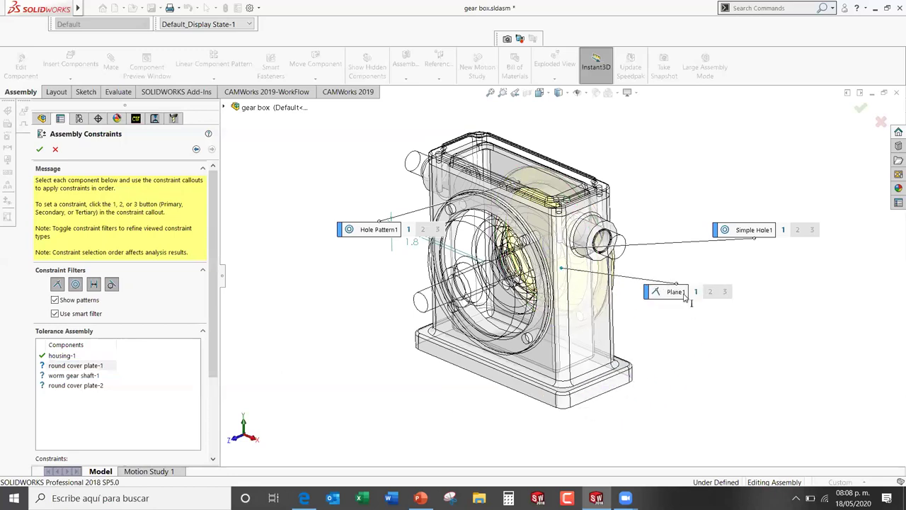
{"action": "mouse_move", "coordinate": [679, 296]}
{"action": "middle_mouse_down"}
{"action": "mouse_move", "coordinate": [558, 317]}
{"action": "mouse_move", "coordinate": [634, 315]}
{"action": "middle_mouse_up"}
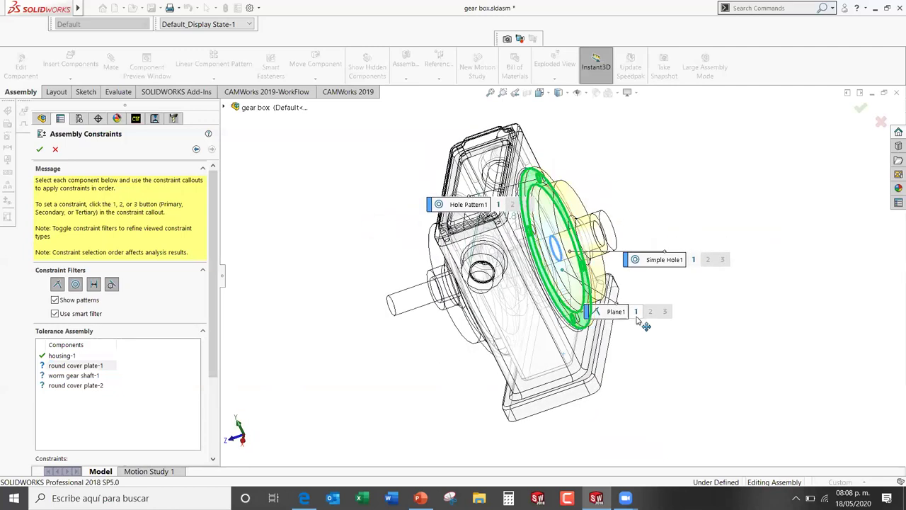
{"action": "left_click", "coordinate": [635, 312]}
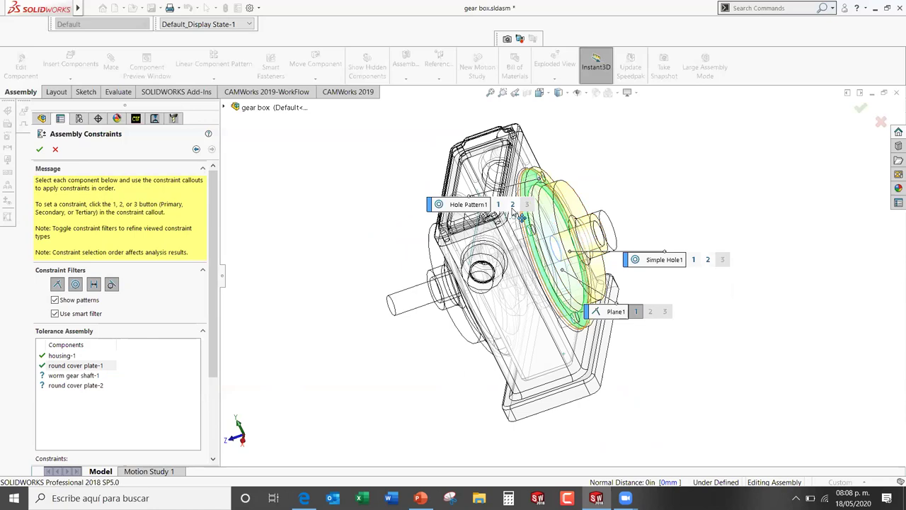
{"action": "left_click_drag", "start_coordinate": [478, 208], "coordinate": [686, 147]}
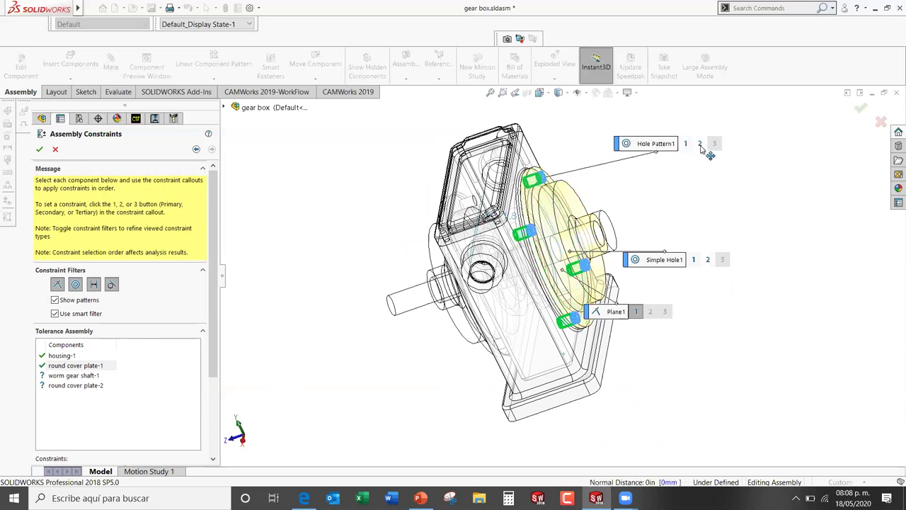
{"action": "left_click", "coordinate": [701, 144]}
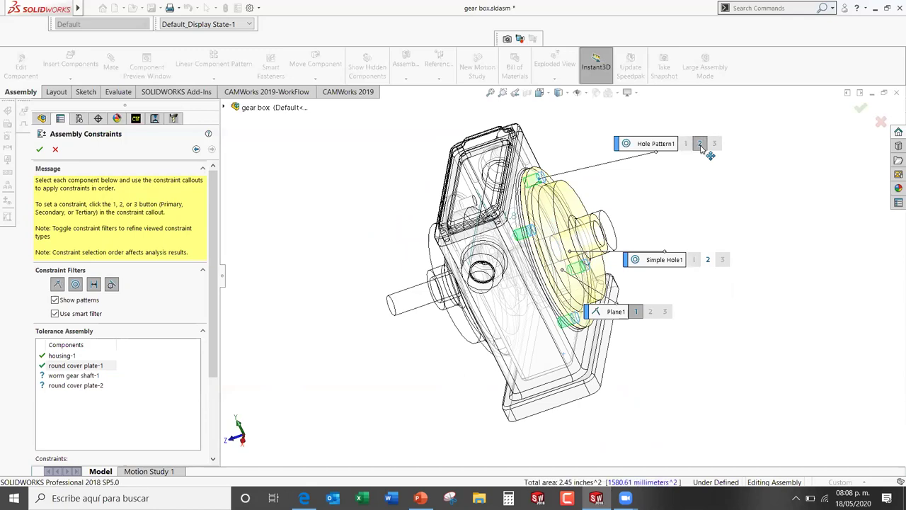
{"action": "middle_click_drag", "start_coordinate": [612, 277], "coordinate": [659, 267]}
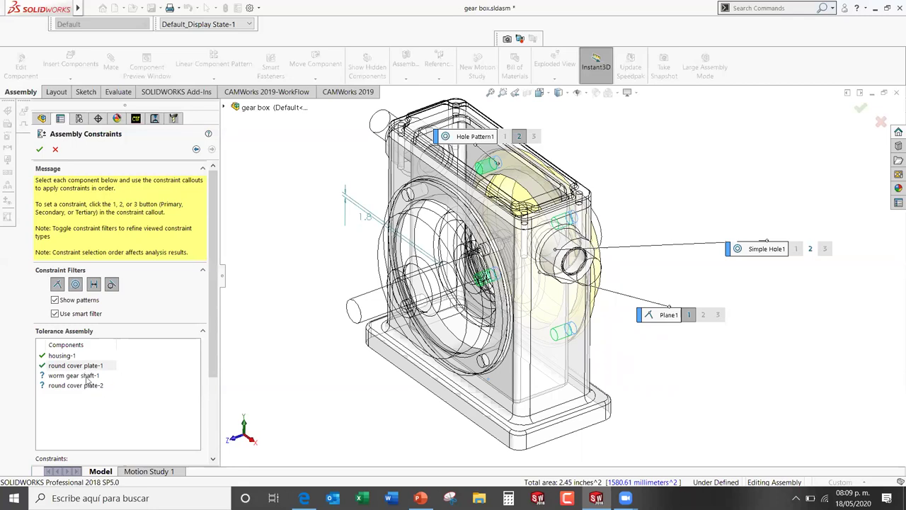
Step: Constrain worm gear shaft-1 with Boss1 as primary and Plane1 as secondary
{"action": "left_click", "coordinate": [74, 375]}
{"action": "scroll", "coordinate": [615, 319], "scroll_direction": "up", "scroll_amount": 2}
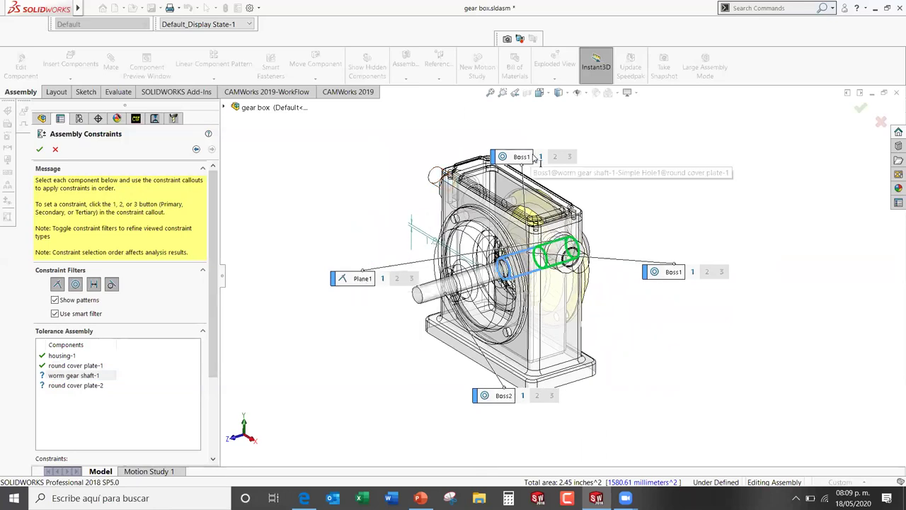
{"action": "left_click_drag", "start_coordinate": [525, 163], "coordinate": [608, 146]}
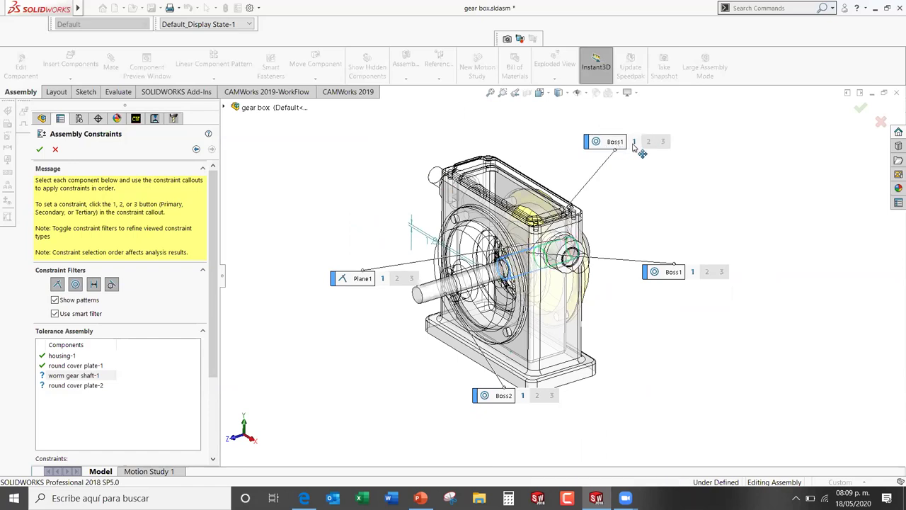
{"action": "left_click", "coordinate": [635, 142]}
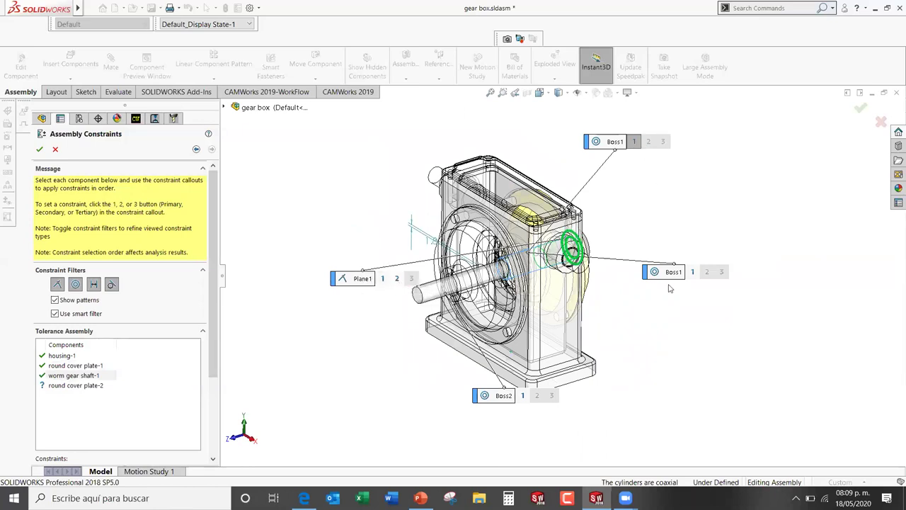
{"action": "middle_click_drag", "start_coordinate": [670, 288], "coordinate": [470, 264]}
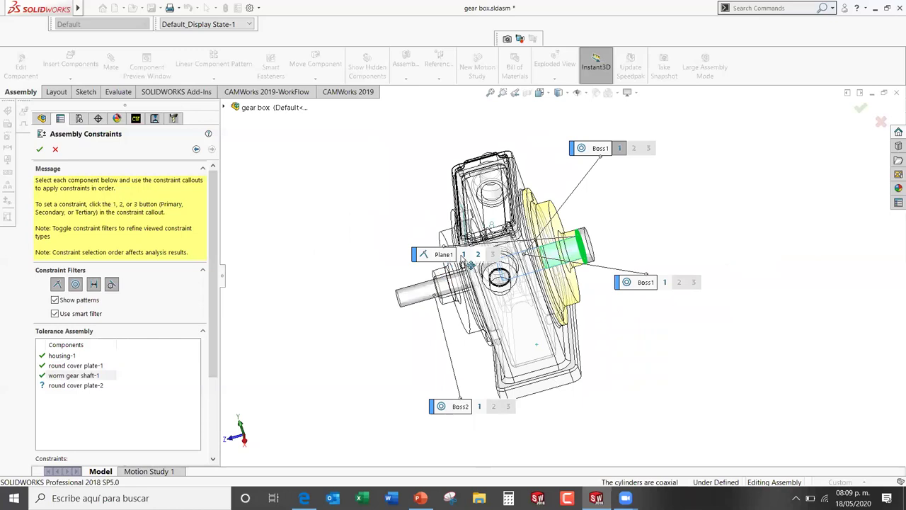
{"action": "left_click", "coordinate": [478, 254]}
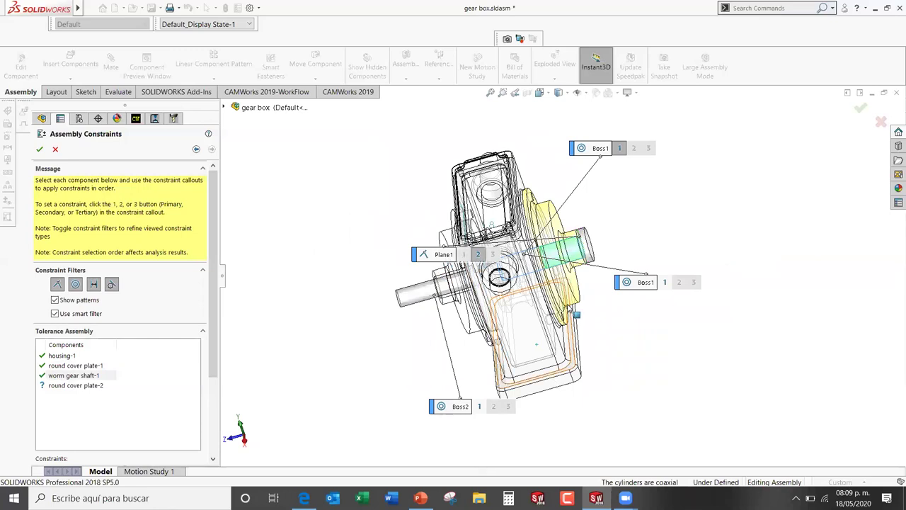
{"action": "middle_click_drag", "start_coordinate": [571, 307], "coordinate": [363, 324]}
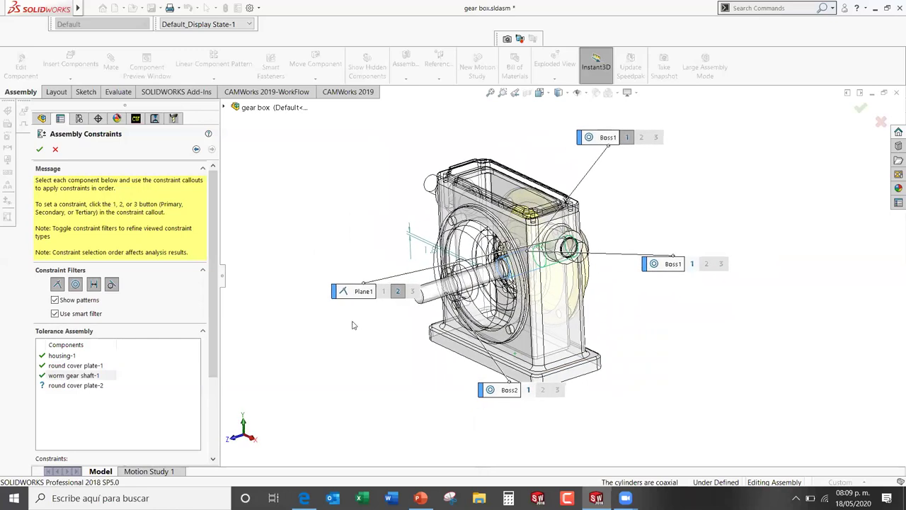
Step: Constrain round cover plate-2 with Plane1 as primary and Hole Pattern1 as secondary
{"action": "left_click", "coordinate": [83, 390]}
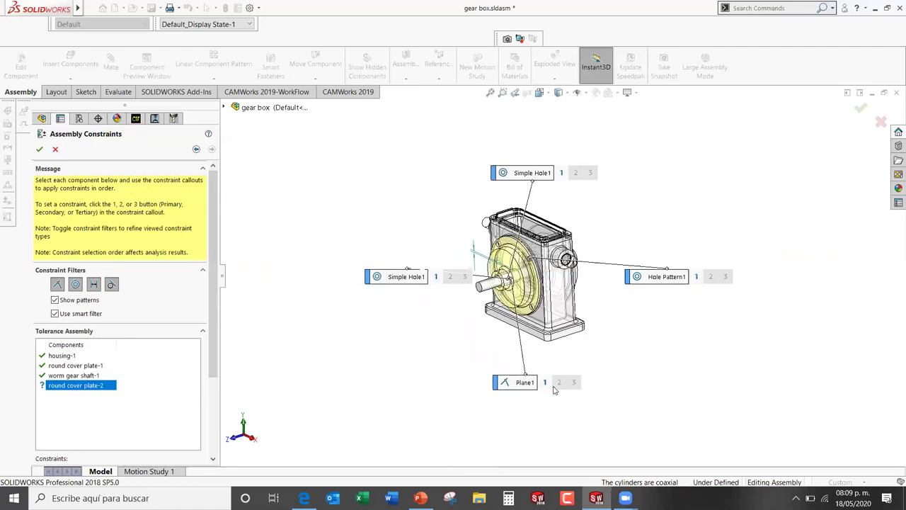
{"action": "left_click", "coordinate": [544, 382]}
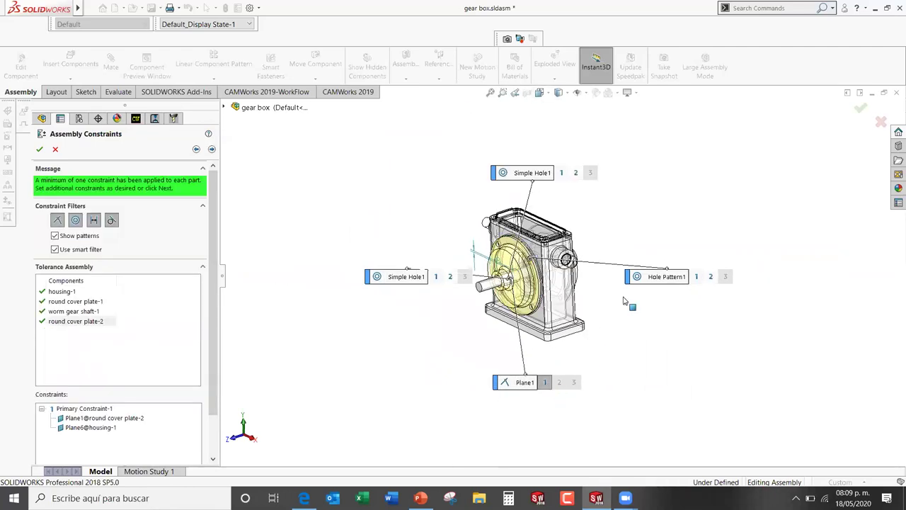
{"action": "left_click", "coordinate": [711, 277]}
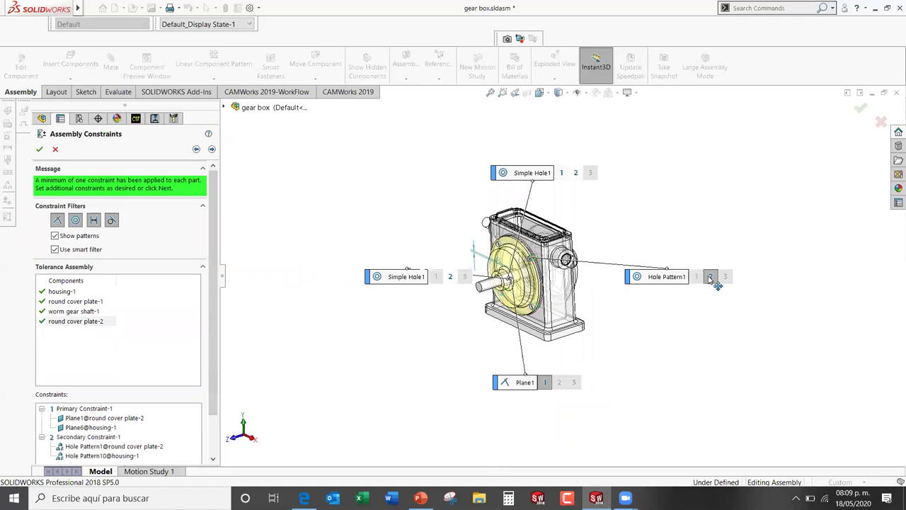
{"action": "left_click_drag", "start_coordinate": [216, 188], "coordinate": [215, 225]}
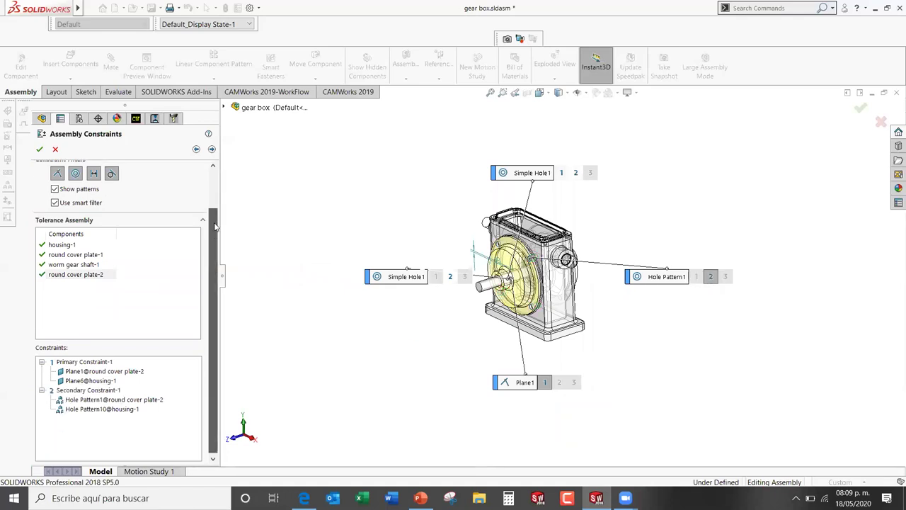
{"action": "scroll", "coordinate": [216, 248], "scroll_direction": "up", "scroll_amount": 3}
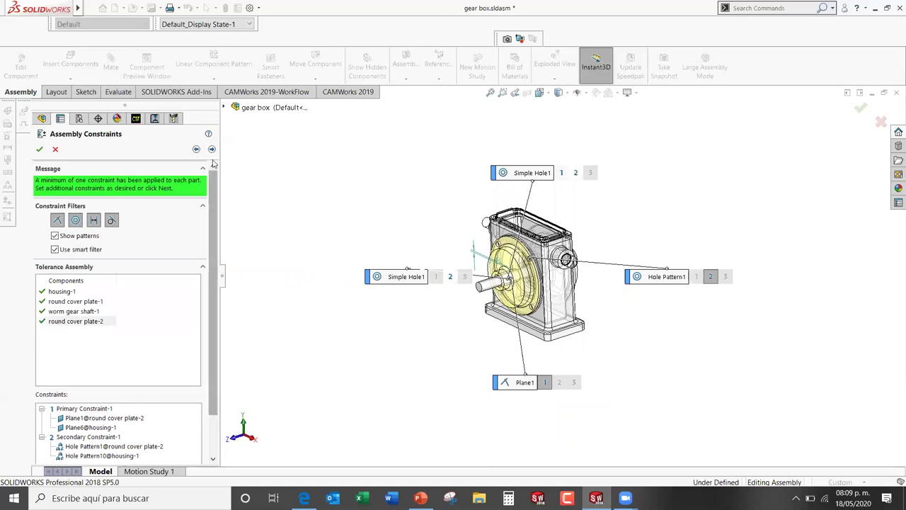
Step: Calculate the stack-up results: nominal 1.8, min -1.35, max 5
{"action": "left_click", "coordinate": [211, 149]}
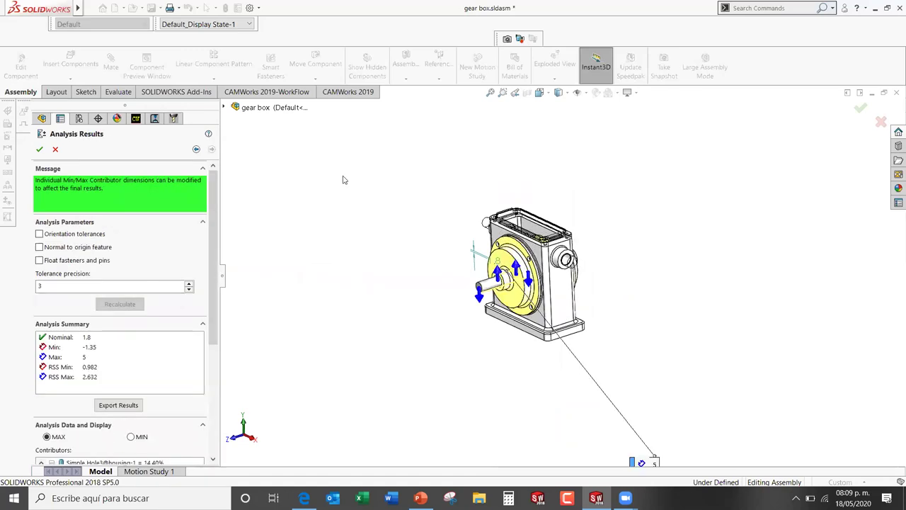
{"action": "left_click_drag", "start_coordinate": [626, 454], "coordinate": [409, 207]}
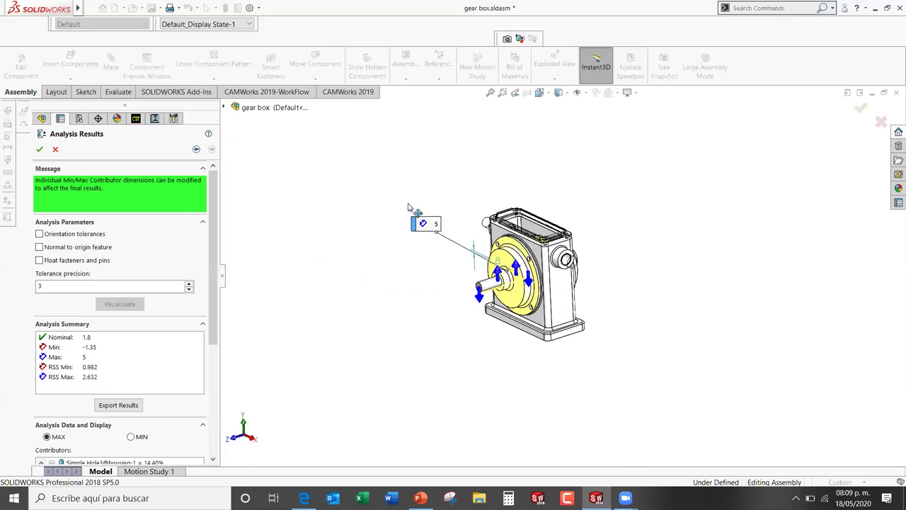
{"action": "scroll", "coordinate": [523, 238], "scroll_direction": "down", "scroll_amount": 3}
{"action": "scroll", "coordinate": [523, 238], "scroll_direction": "down", "scroll_amount": 2}
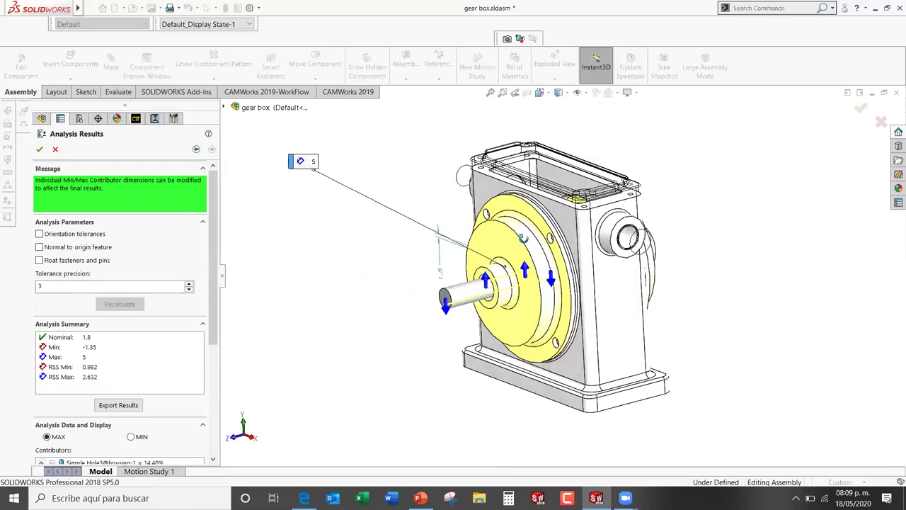
Step: Review the RSS range 0.982–2.632 and the contributor list in Analysis Results
{"action": "middle_click_drag", "start_coordinate": [522, 238], "coordinate": [296, 269]}
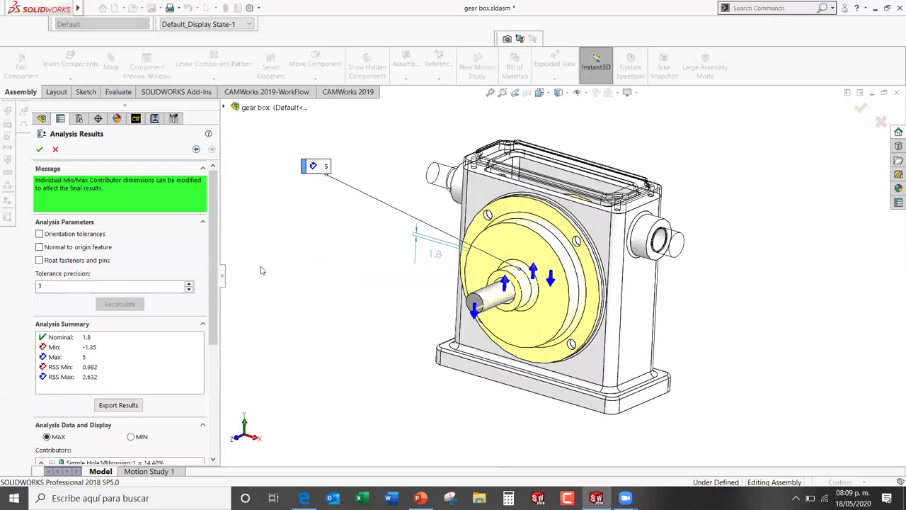
{"action": "left_click_drag", "start_coordinate": [216, 197], "coordinate": [221, 238]}
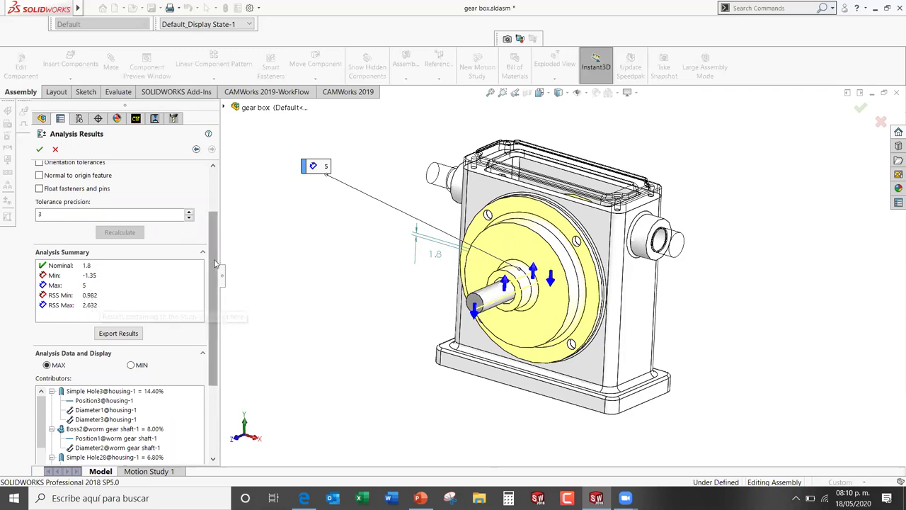
{"action": "left_click_drag", "start_coordinate": [213, 318], "coordinate": [214, 216]}
{"action": "mouse_move", "coordinate": [349, 251]}
{"action": "middle_mouse_down"}
{"action": "mouse_move", "coordinate": [368, 289]}
{"action": "mouse_move", "coordinate": [434, 249]}
{"action": "mouse_move", "coordinate": [437, 259]}
{"action": "middle_mouse_up"}
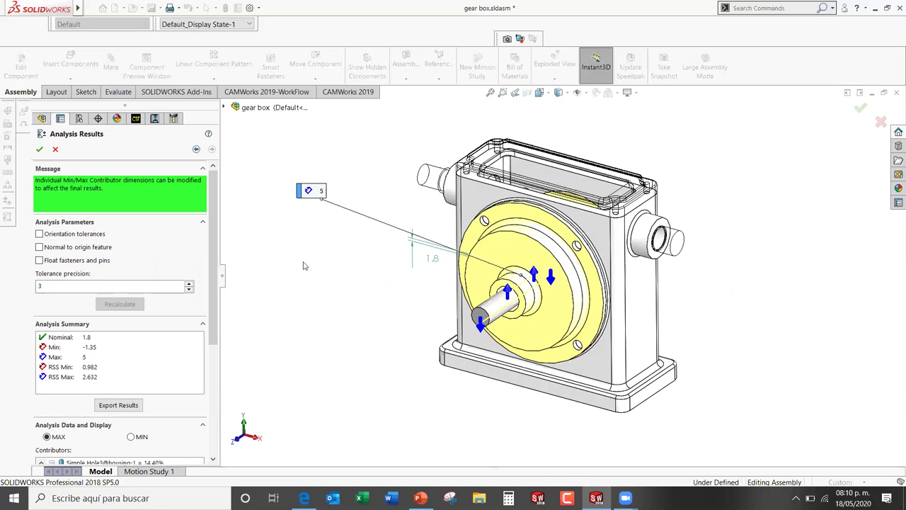
{"action": "left_click_drag", "start_coordinate": [216, 198], "coordinate": [232, 316]}
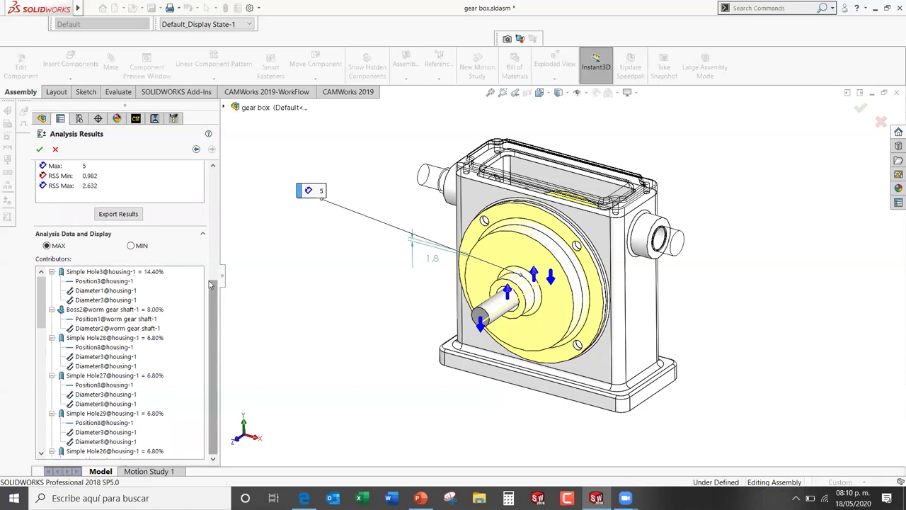
Step: Show the Diameter1@housing-1 contributor (Ø80±0.1) under Simple Hole3 on the gearbox model
{"action": "left_click", "coordinate": [119, 291]}
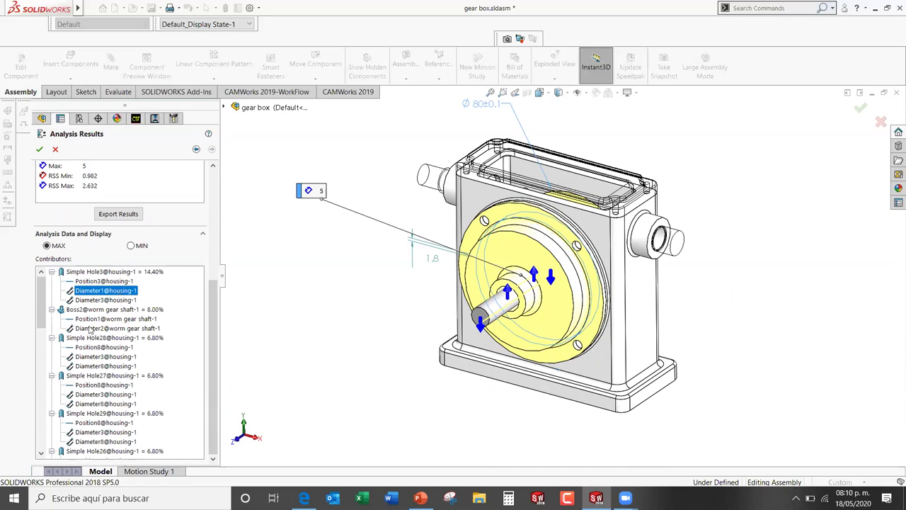
{"action": "scroll", "coordinate": [565, 234], "scroll_direction": "up", "scroll_amount": 1}
{"action": "scroll", "coordinate": [570, 201], "scroll_direction": "down", "scroll_amount": 1}
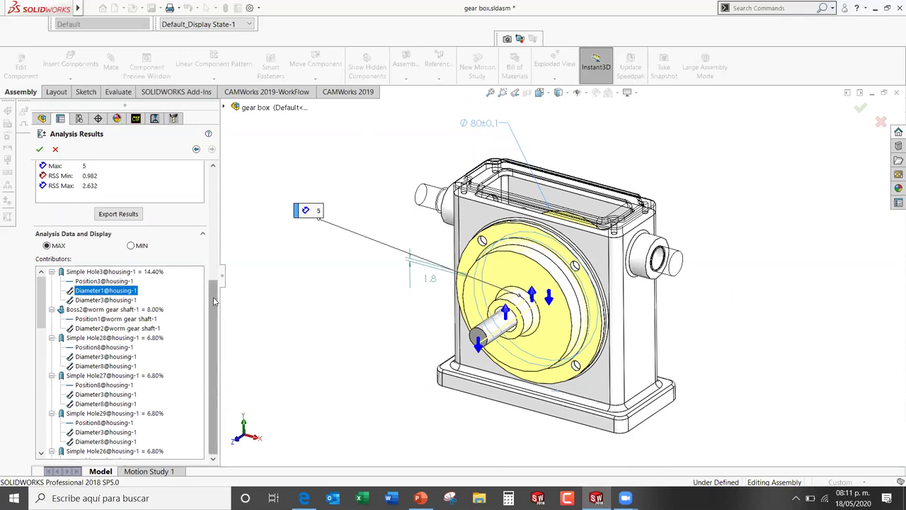
{"action": "left_click_drag", "start_coordinate": [214, 301], "coordinate": [295, 164]}
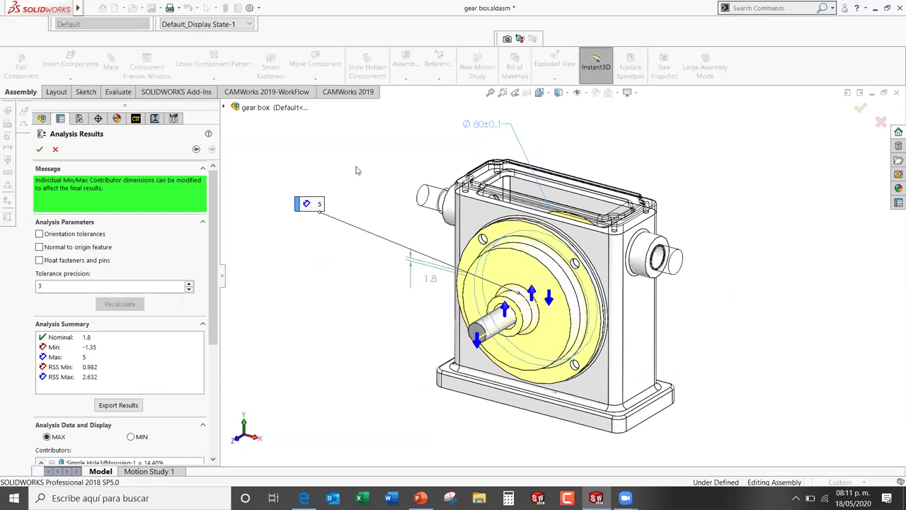
Step: Close the TolAnalyst results and show slide 13, Beneficios, in PowerPoint
{"action": "left_click", "coordinate": [39, 149]}
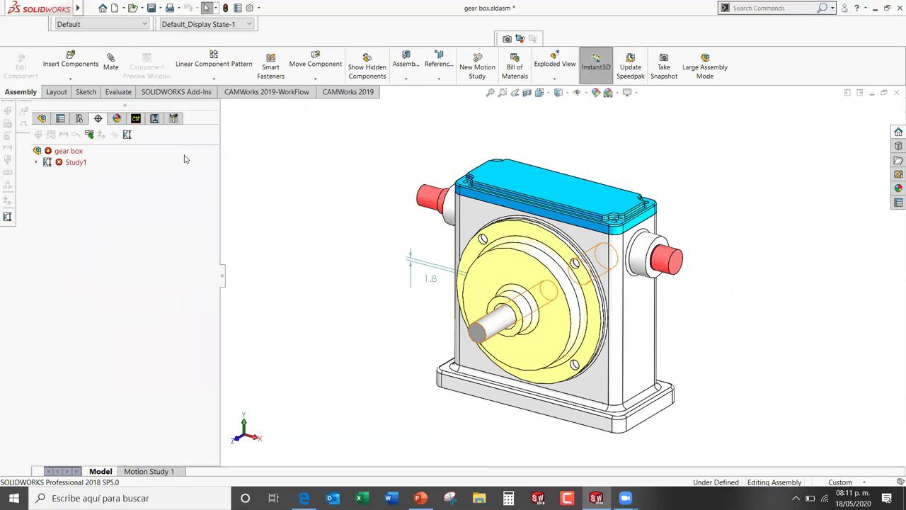
{"action": "left_click", "coordinate": [127, 135]}
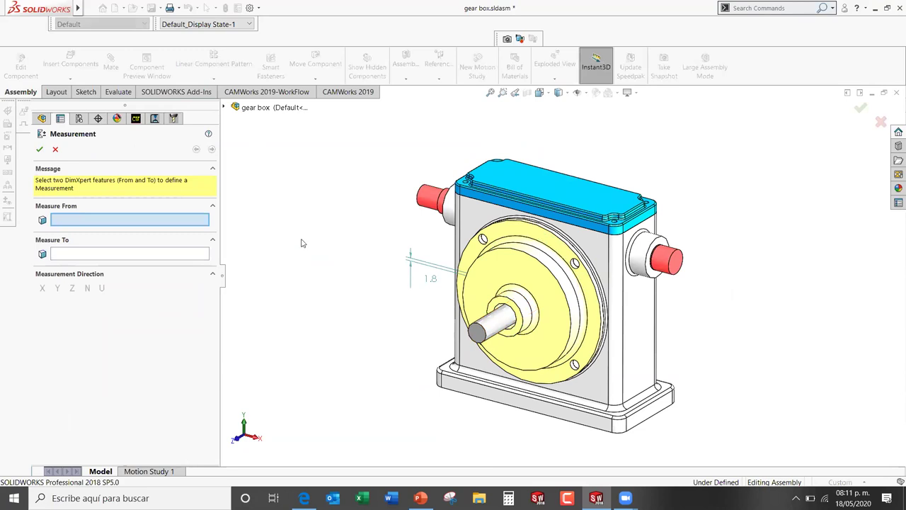
{"action": "left_click", "coordinate": [55, 148]}
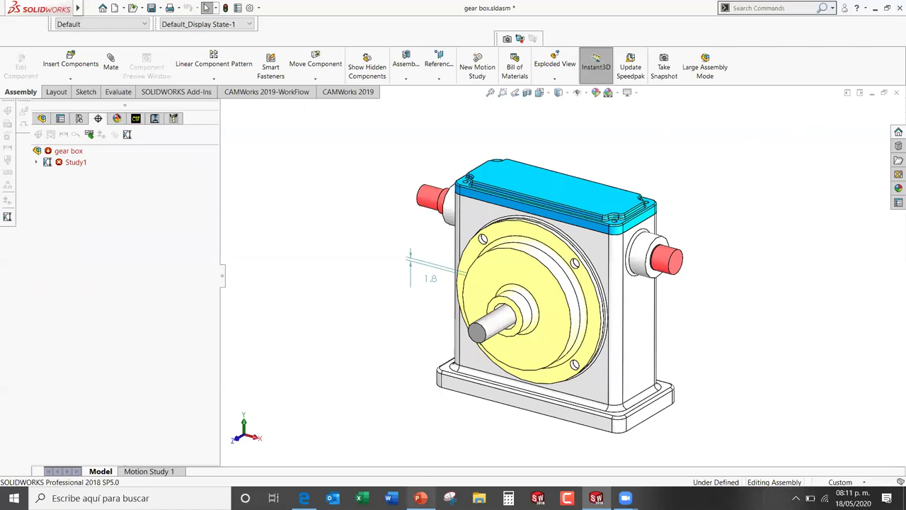
{"action": "left_click", "coordinate": [420, 498]}
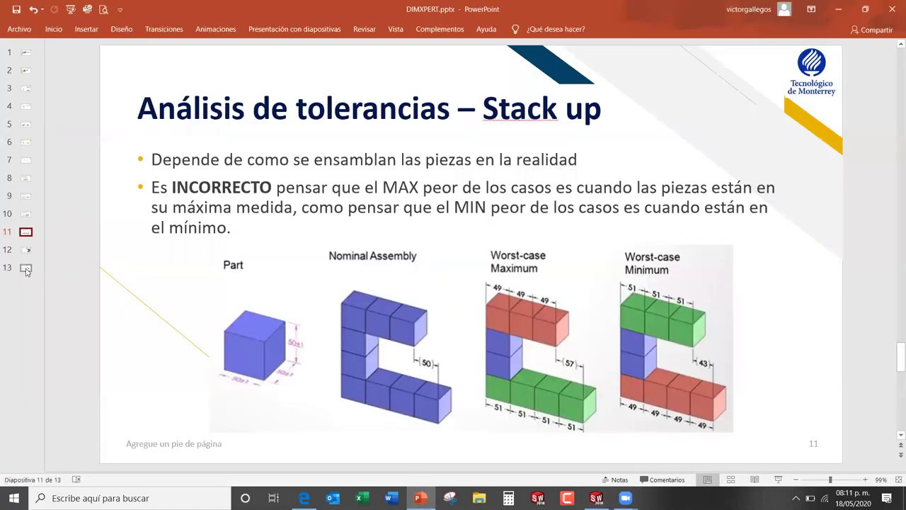
{"action": "left_click", "coordinate": [26, 268]}
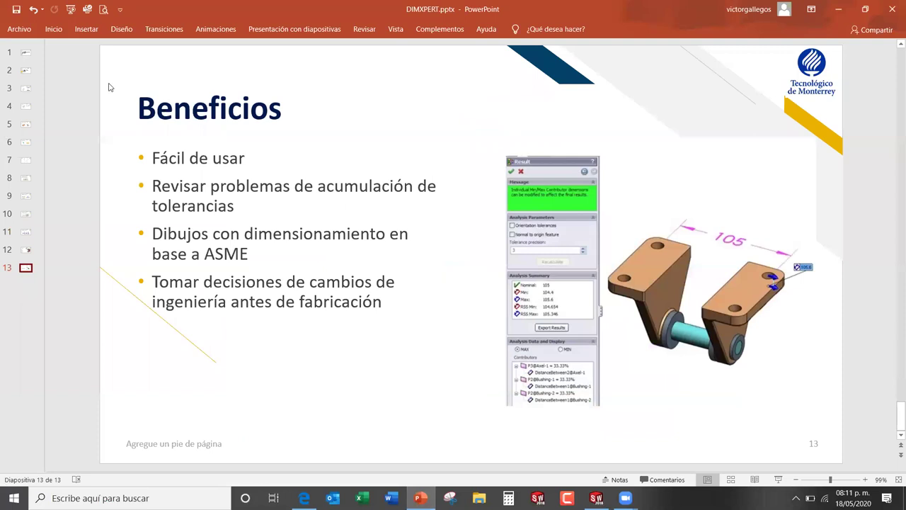